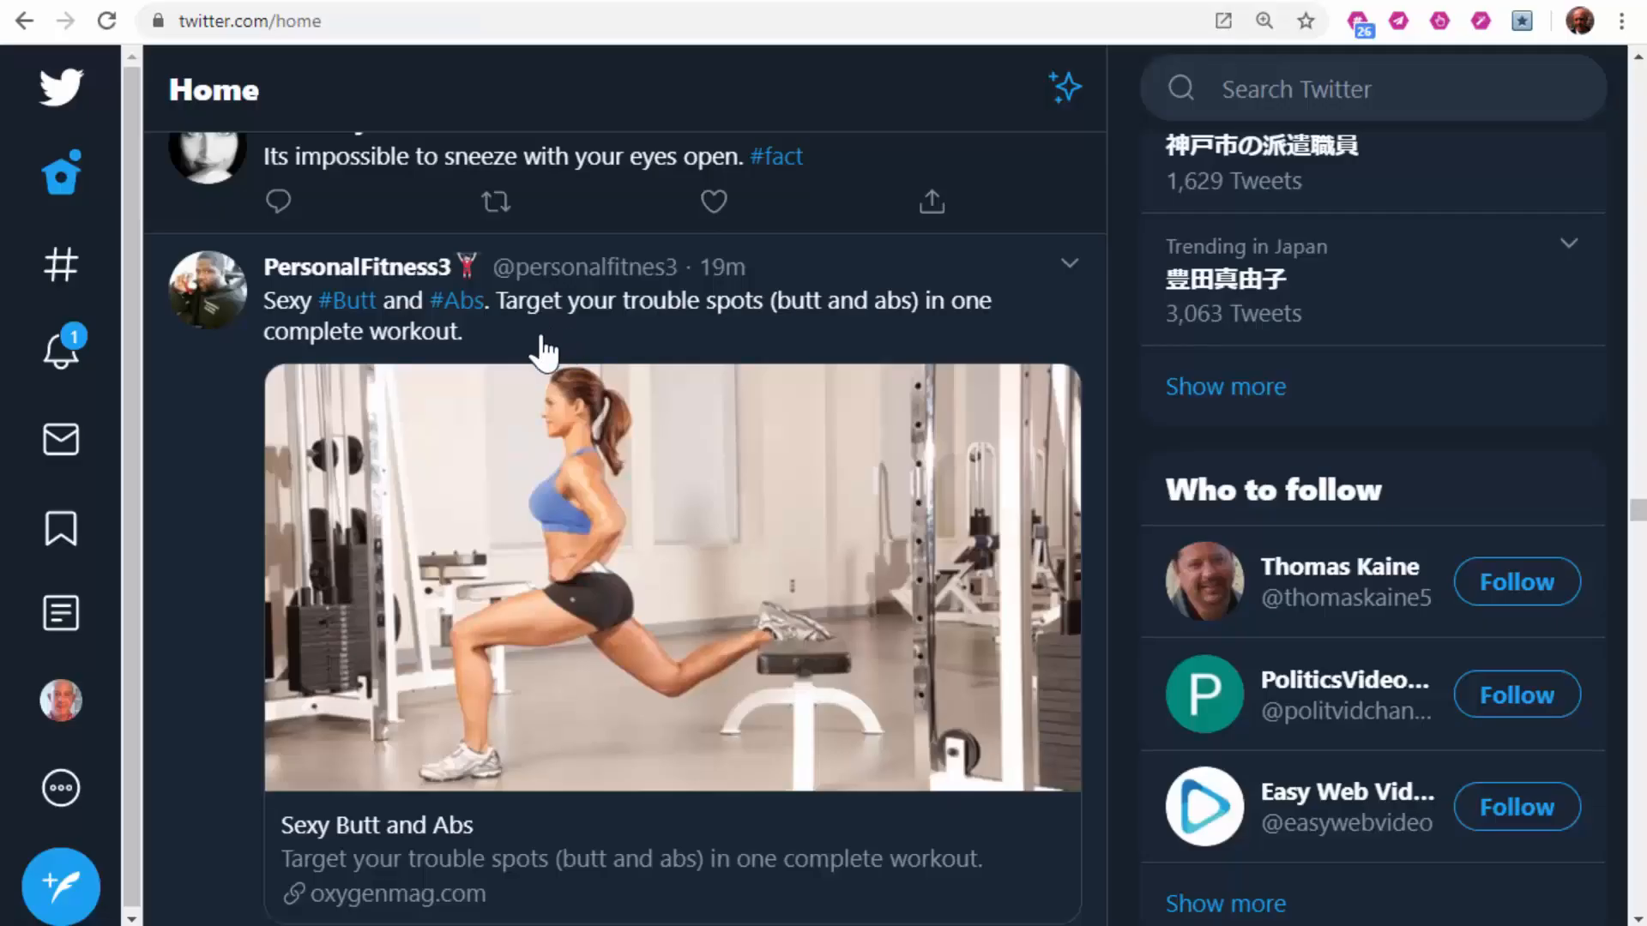
# Step: Generate hashtag suggestions from the fitness tweet text, then dismiss them
pyautogui.moveTo(463, 343); pyautogui.dragTo(265, 319)
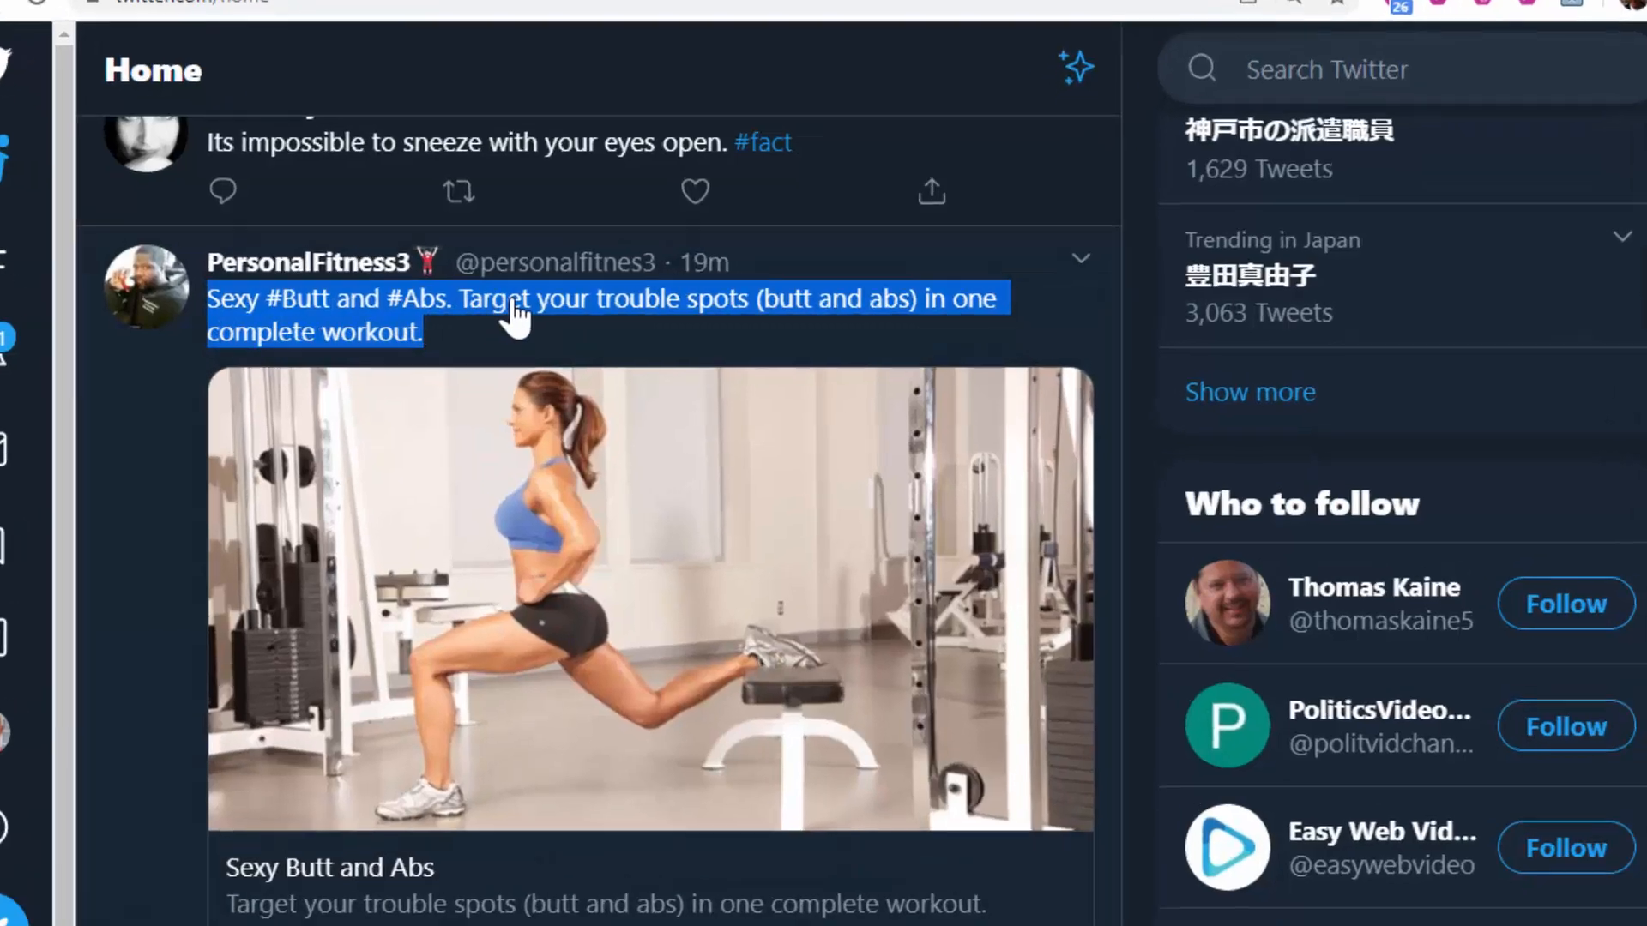
pyautogui.rightClick(545, 302)
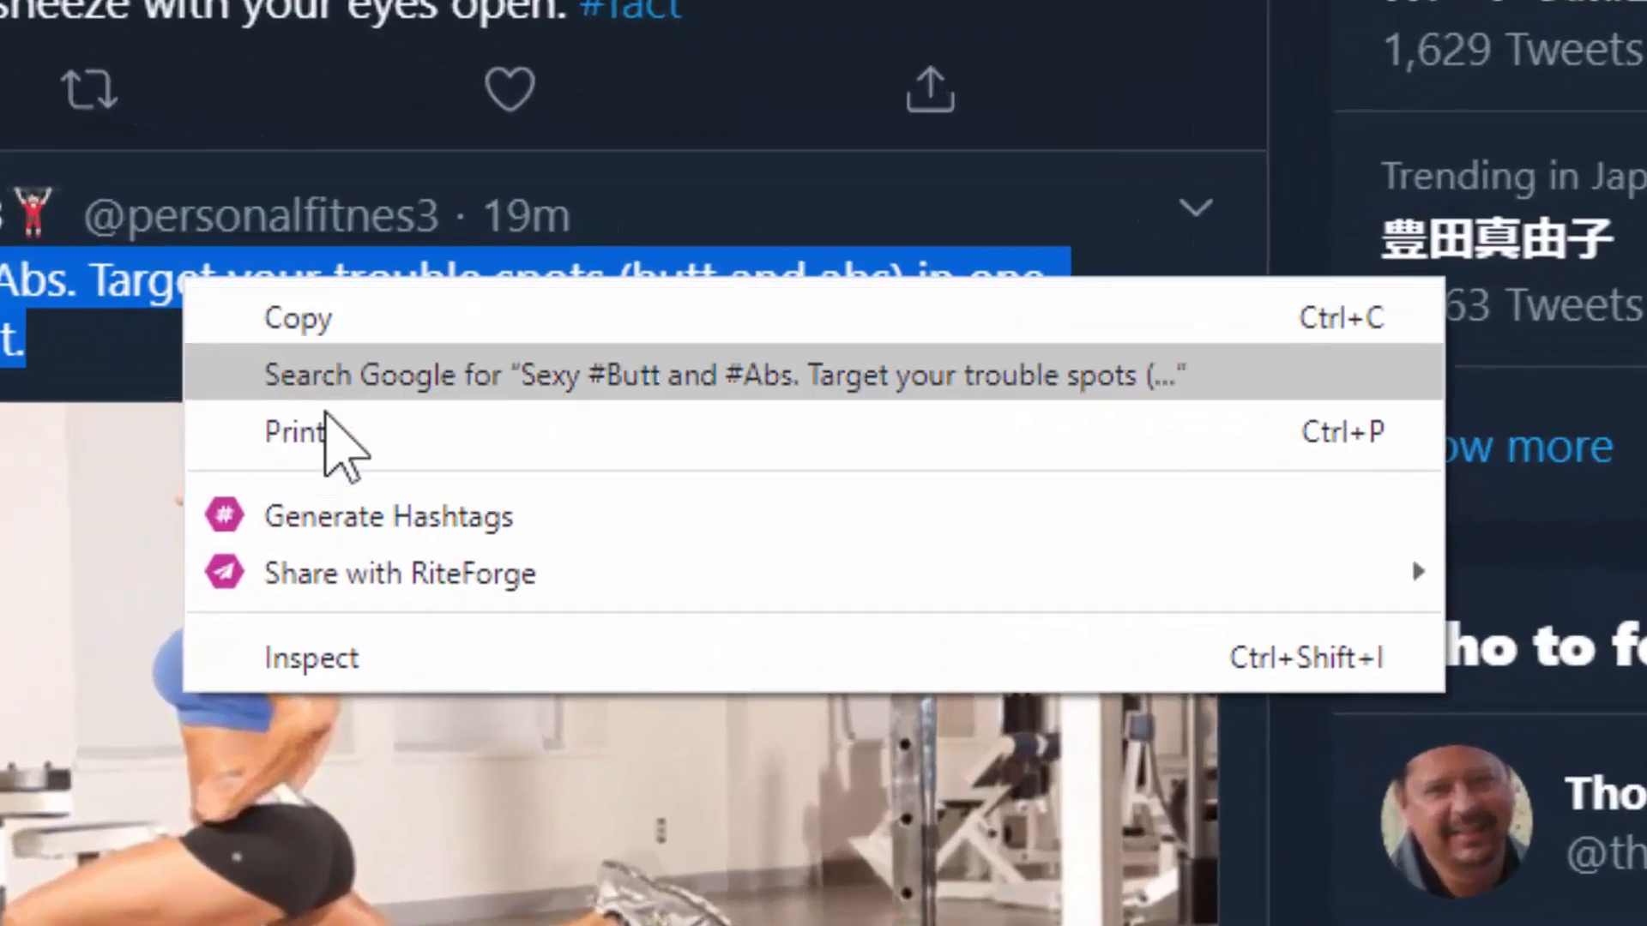
pyautogui.click(386, 519)
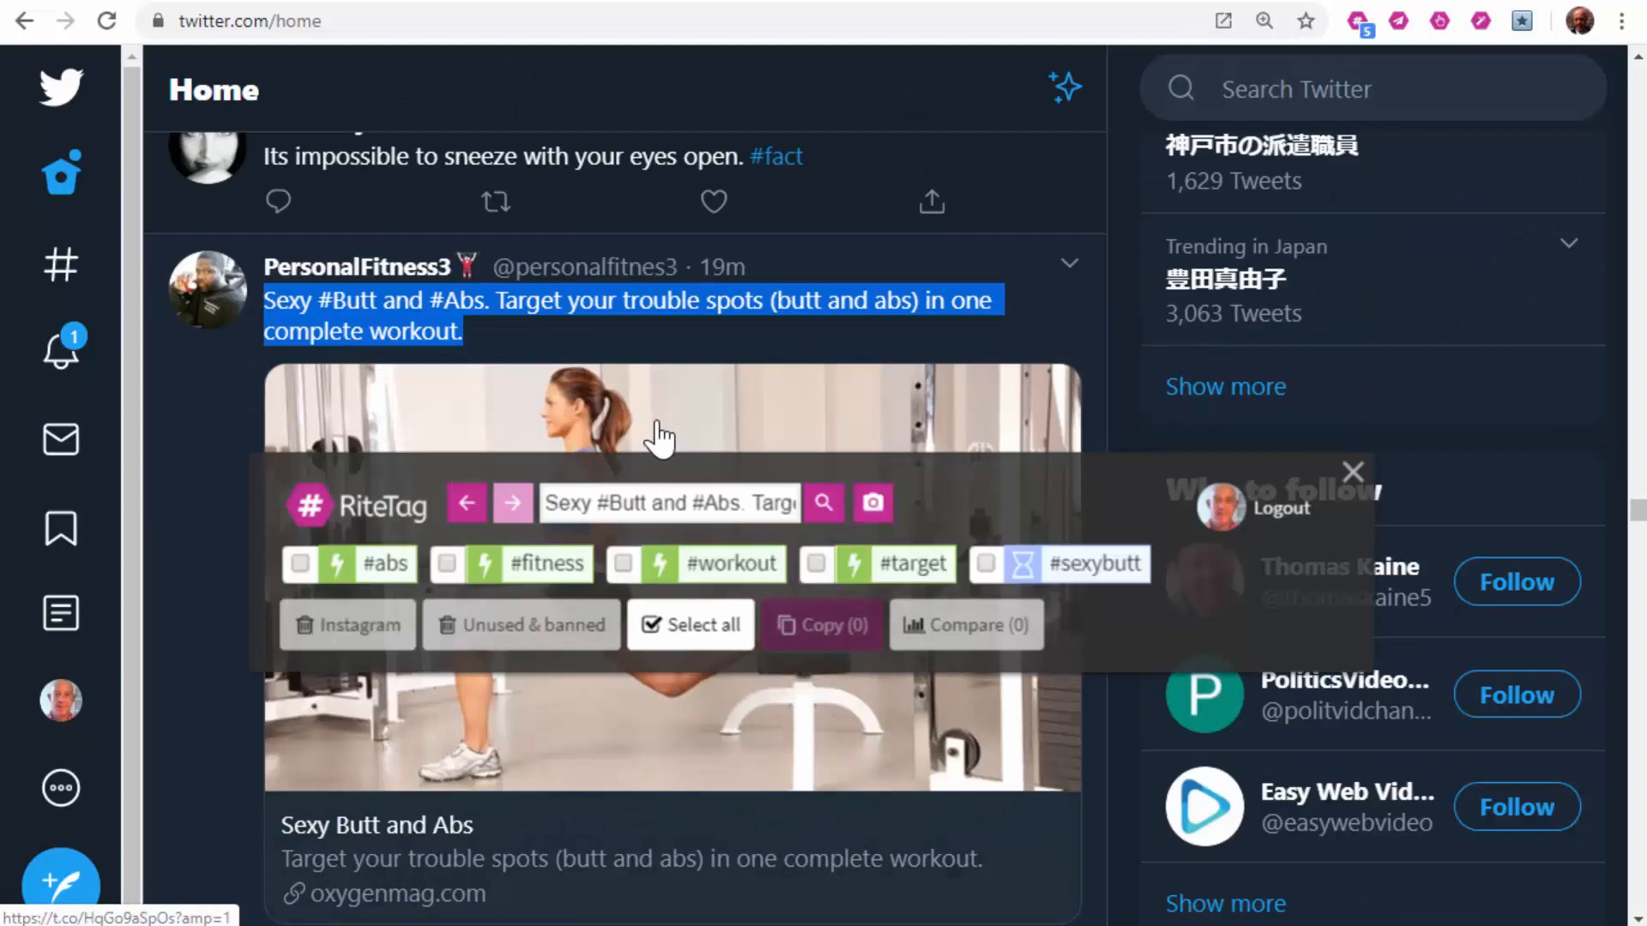
pyautogui.click(1354, 475)
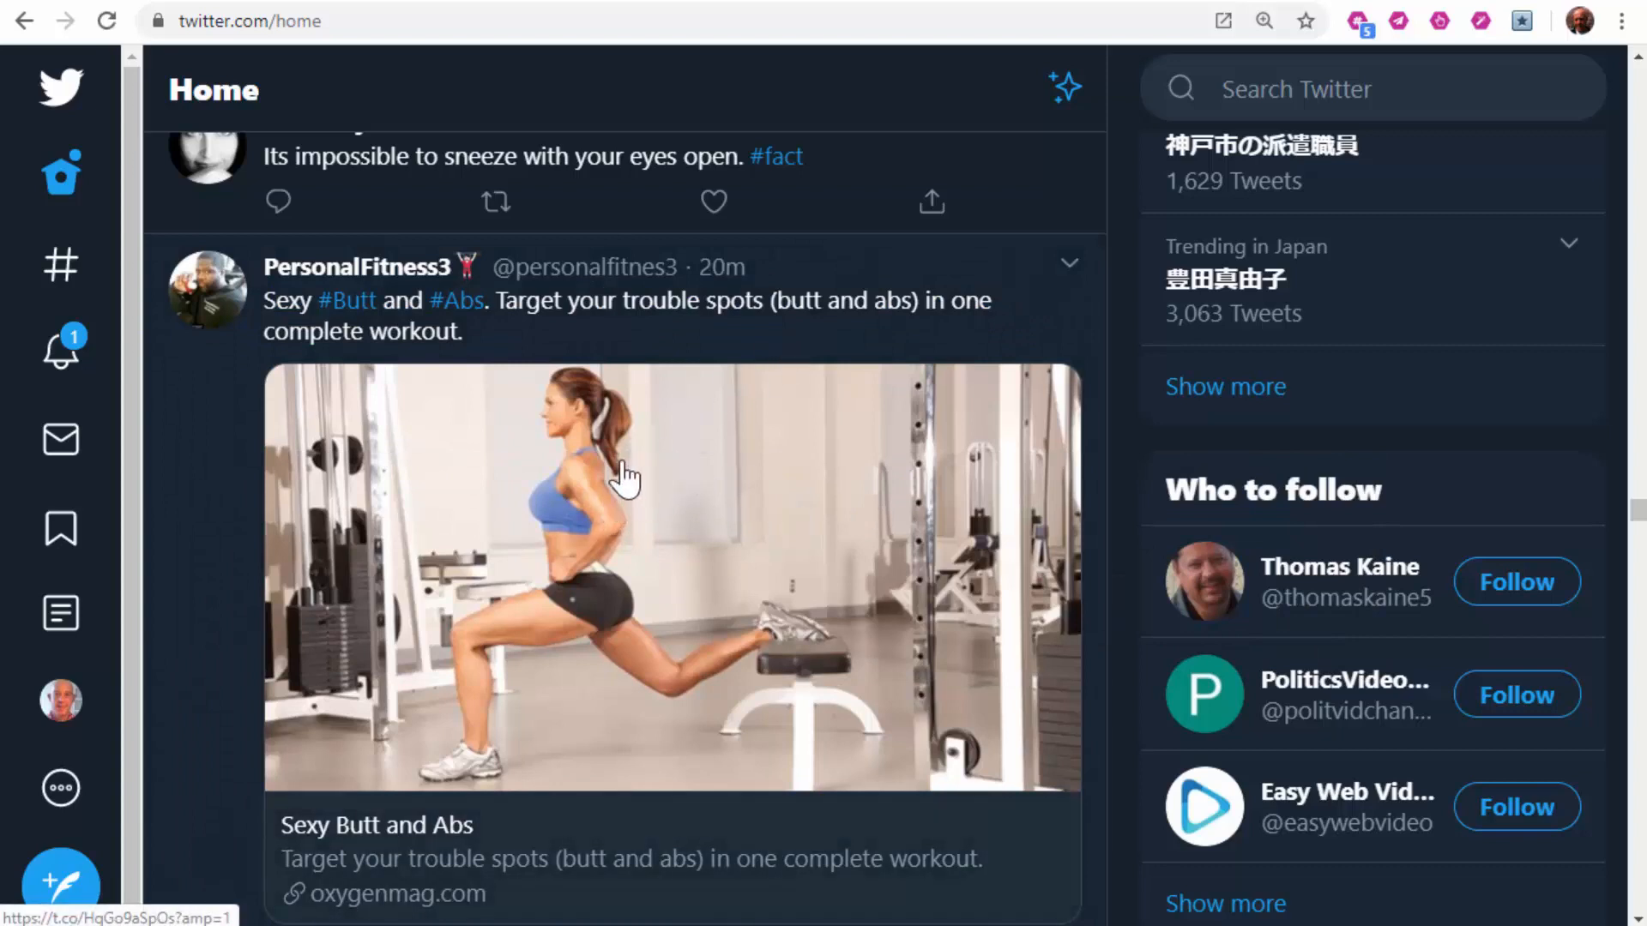
# Step: Copy the workout photo's suggested hashtags minus #humanleg, #thigh, #shoulder, #leg and #shoulders
pyautogui.rightClick(584, 454)
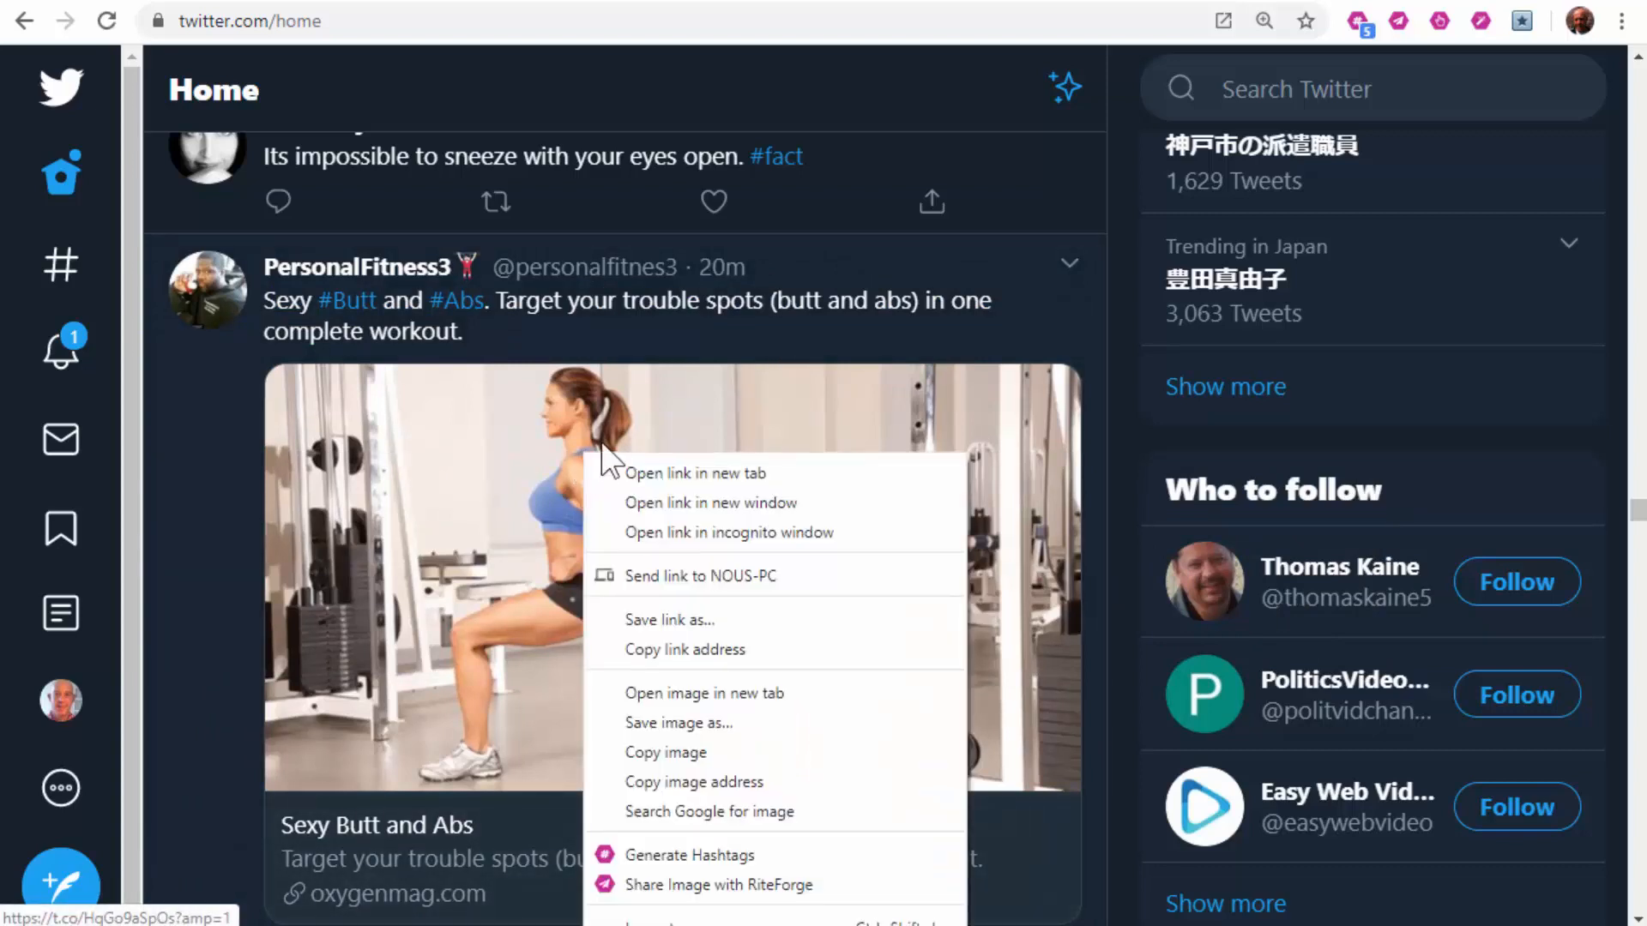
pyautogui.click(701, 853)
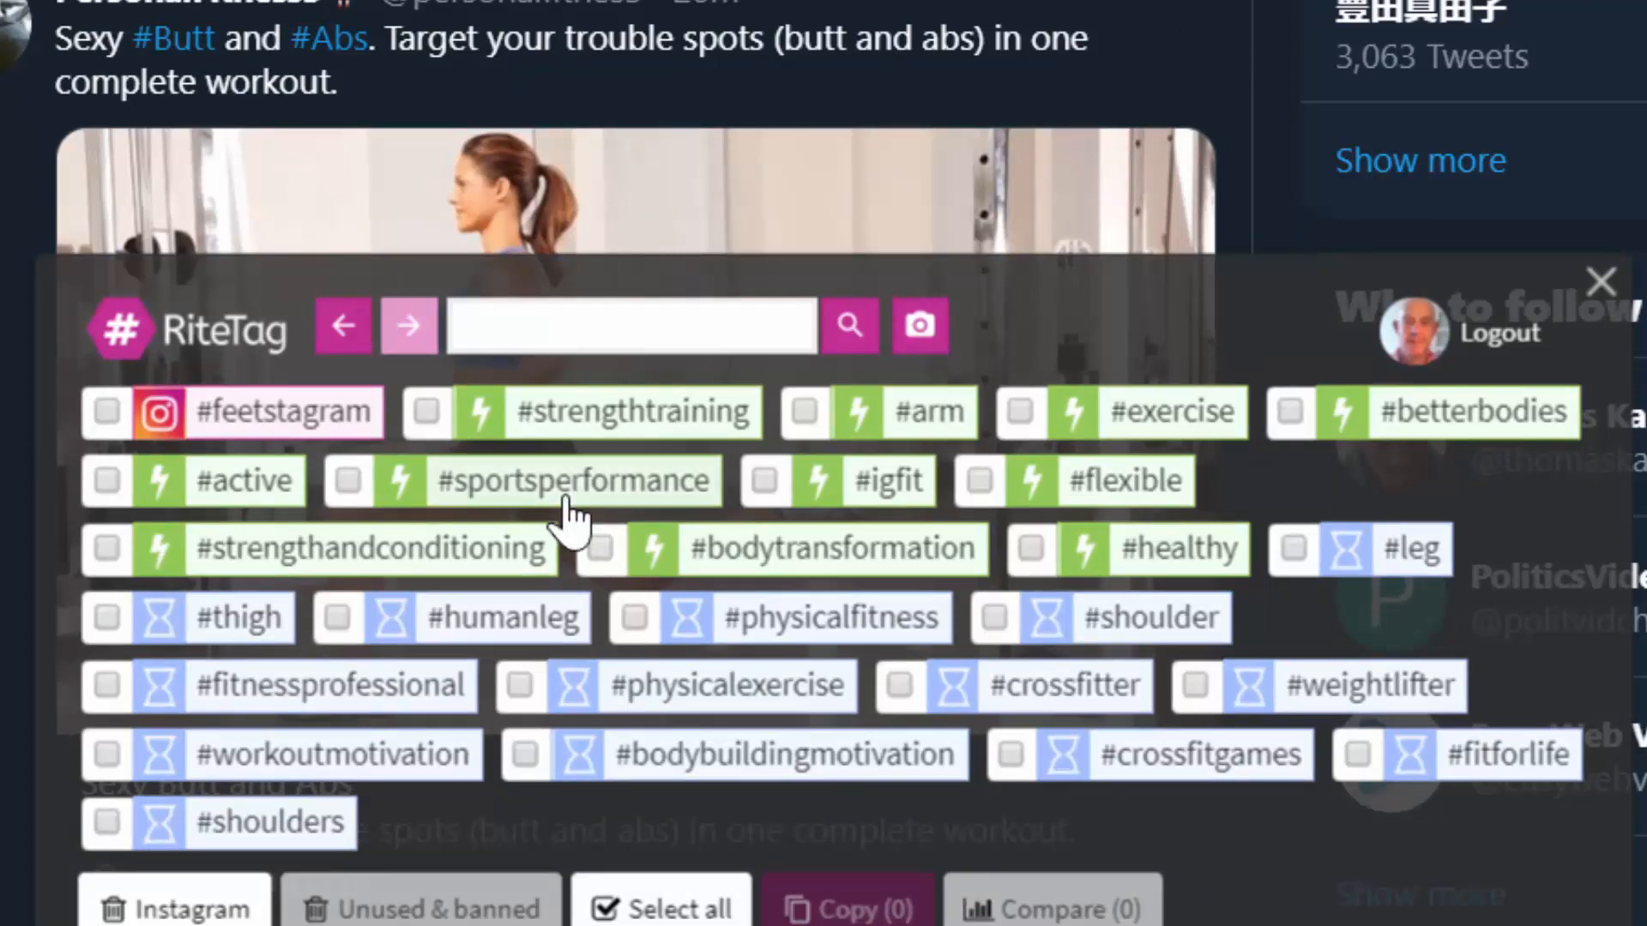
pyautogui.click(654, 909)
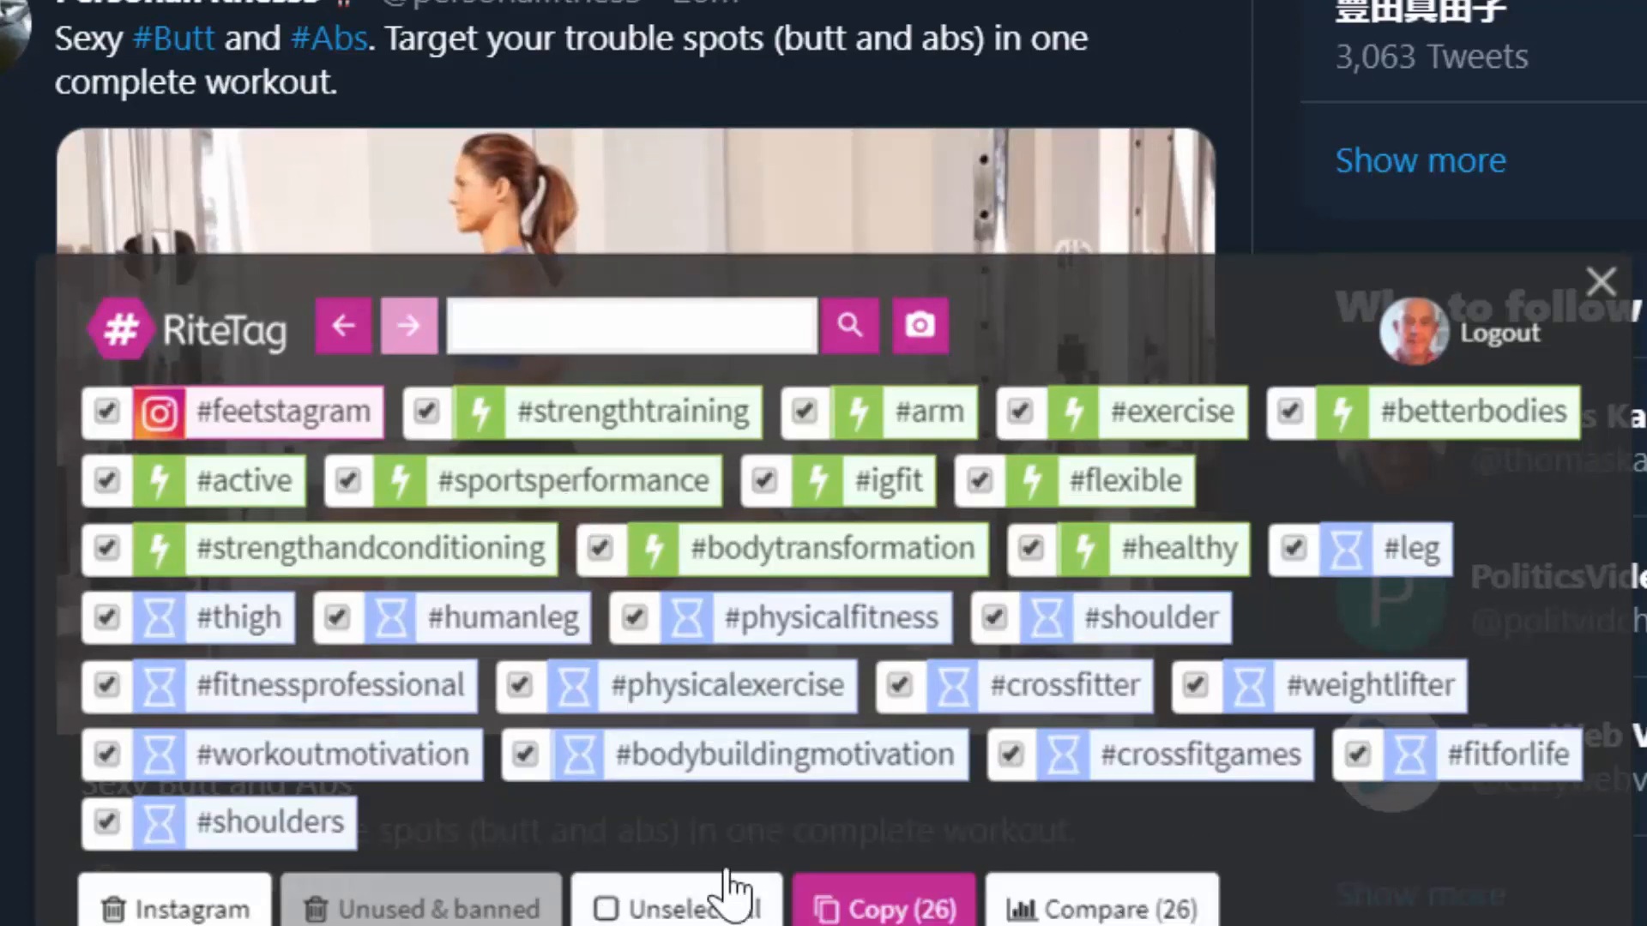
pyautogui.click(337, 617)
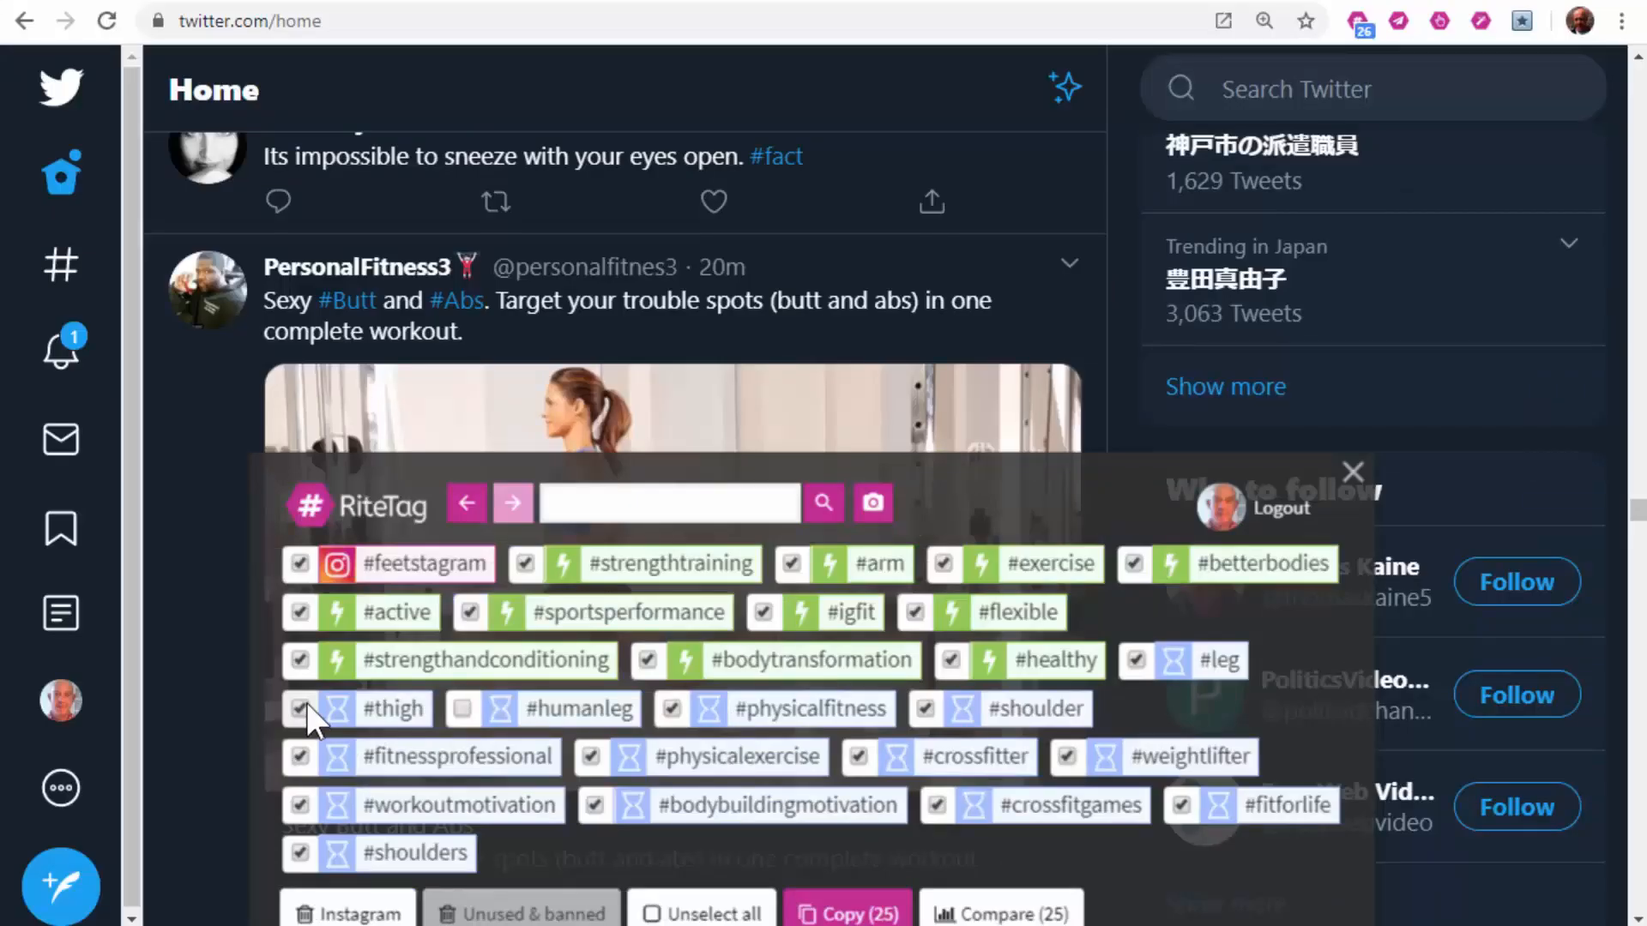
pyautogui.click(106, 617)
pyautogui.click(993, 617)
pyautogui.click(1136, 659)
pyautogui.click(300, 853)
pyautogui.click(862, 915)
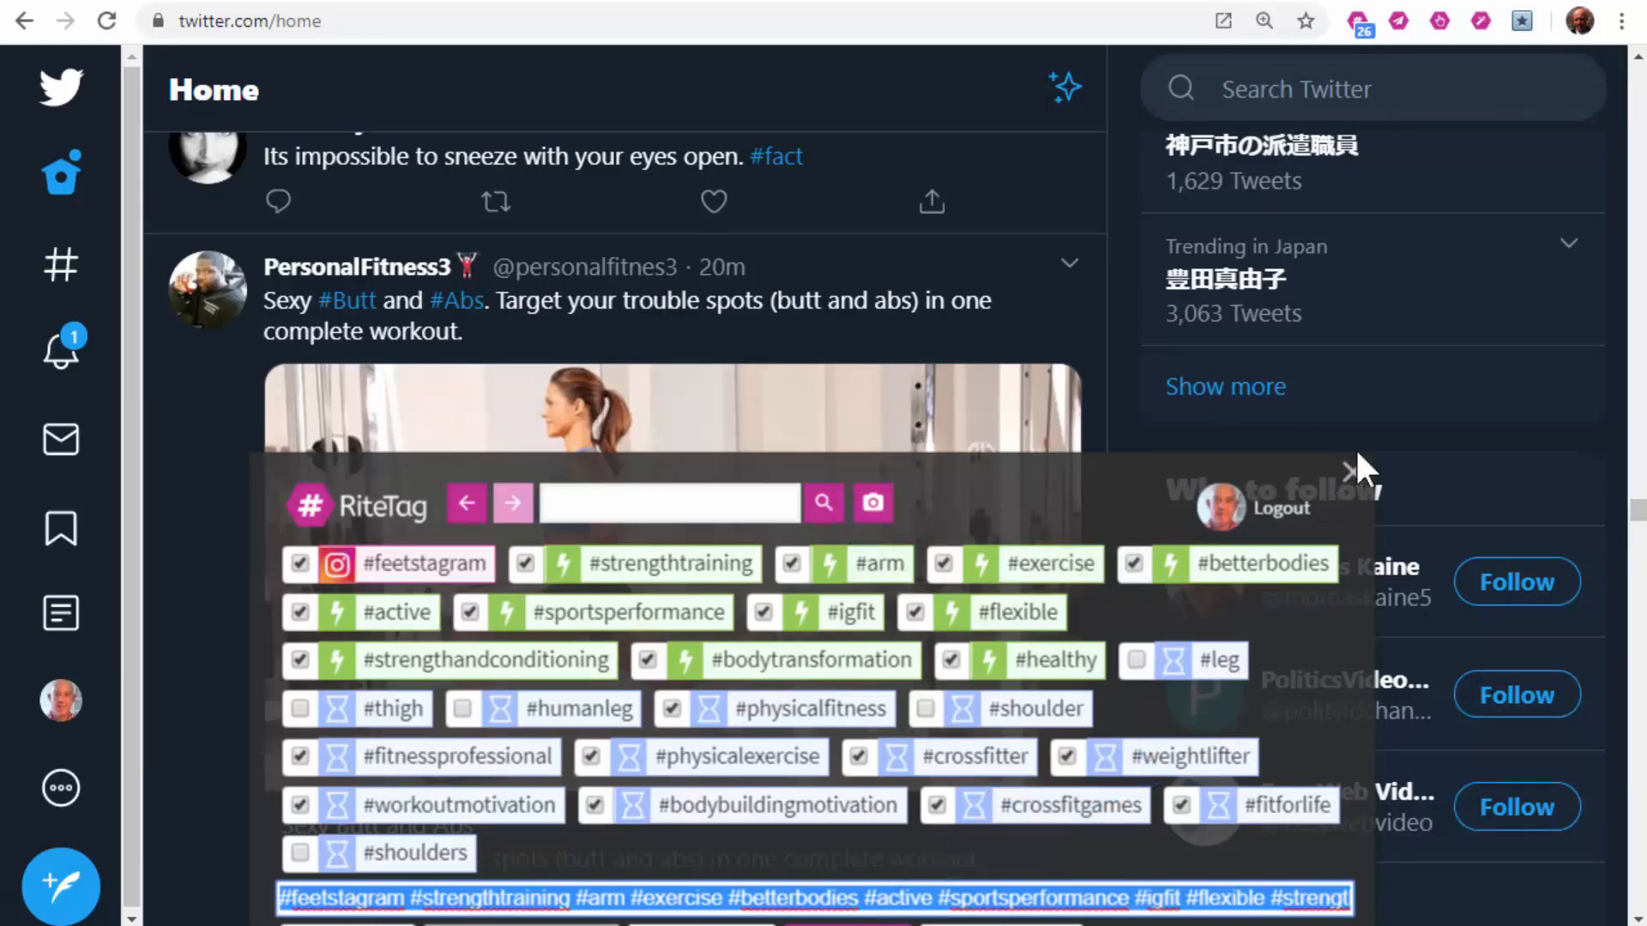
pyautogui.click(1353, 472)
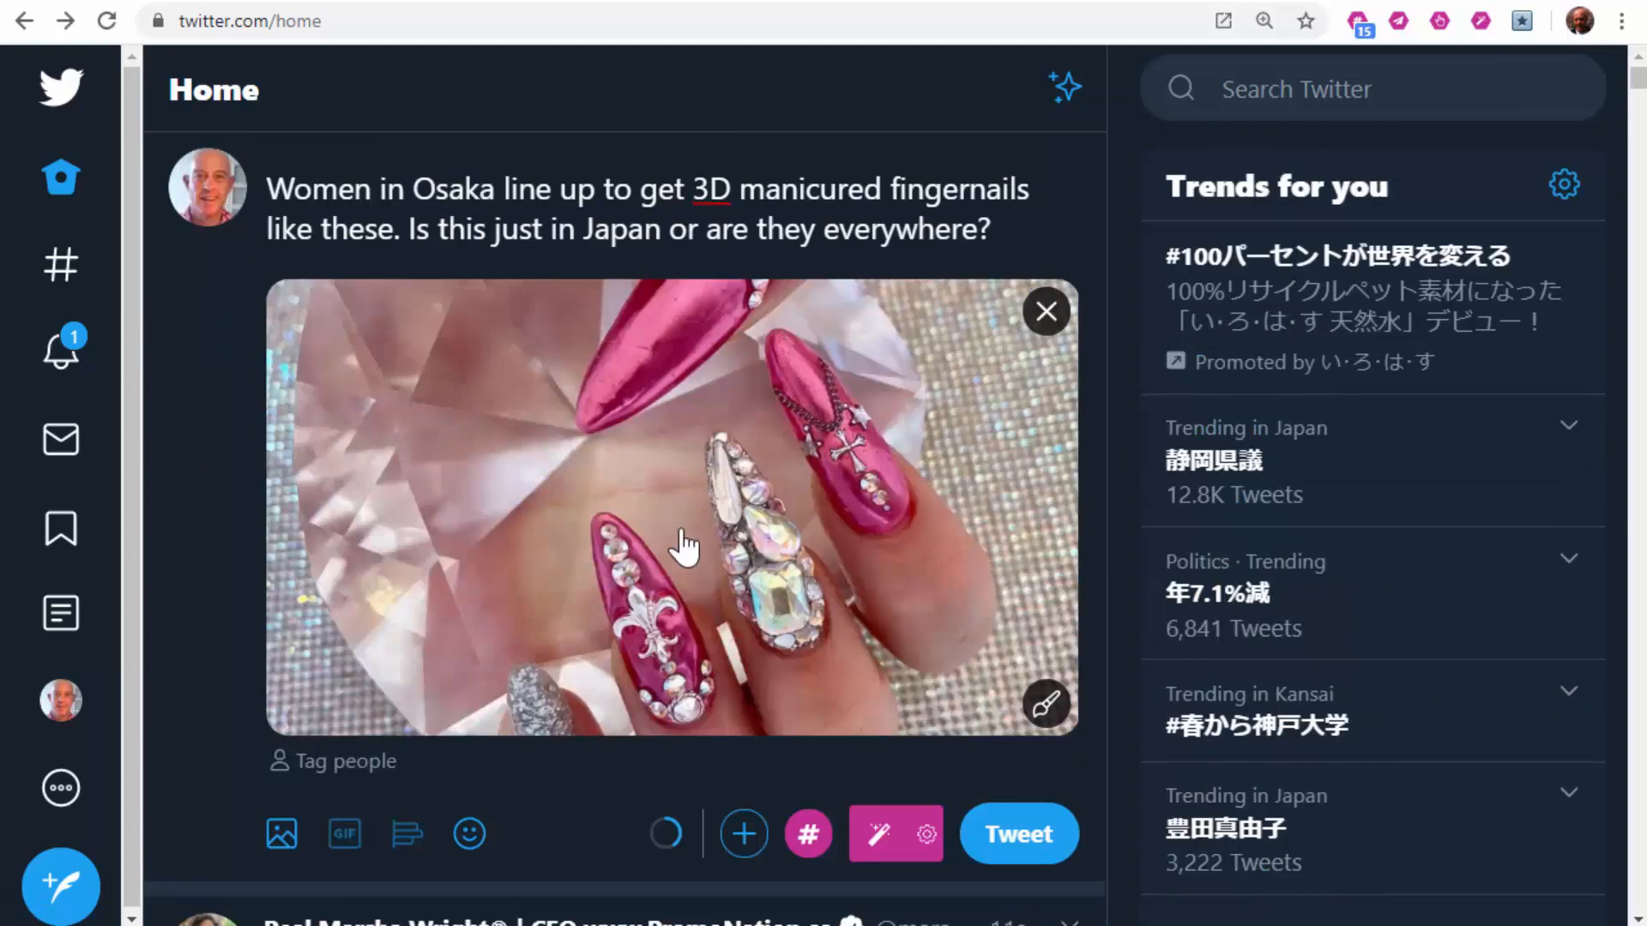
pyautogui.click(809, 841)
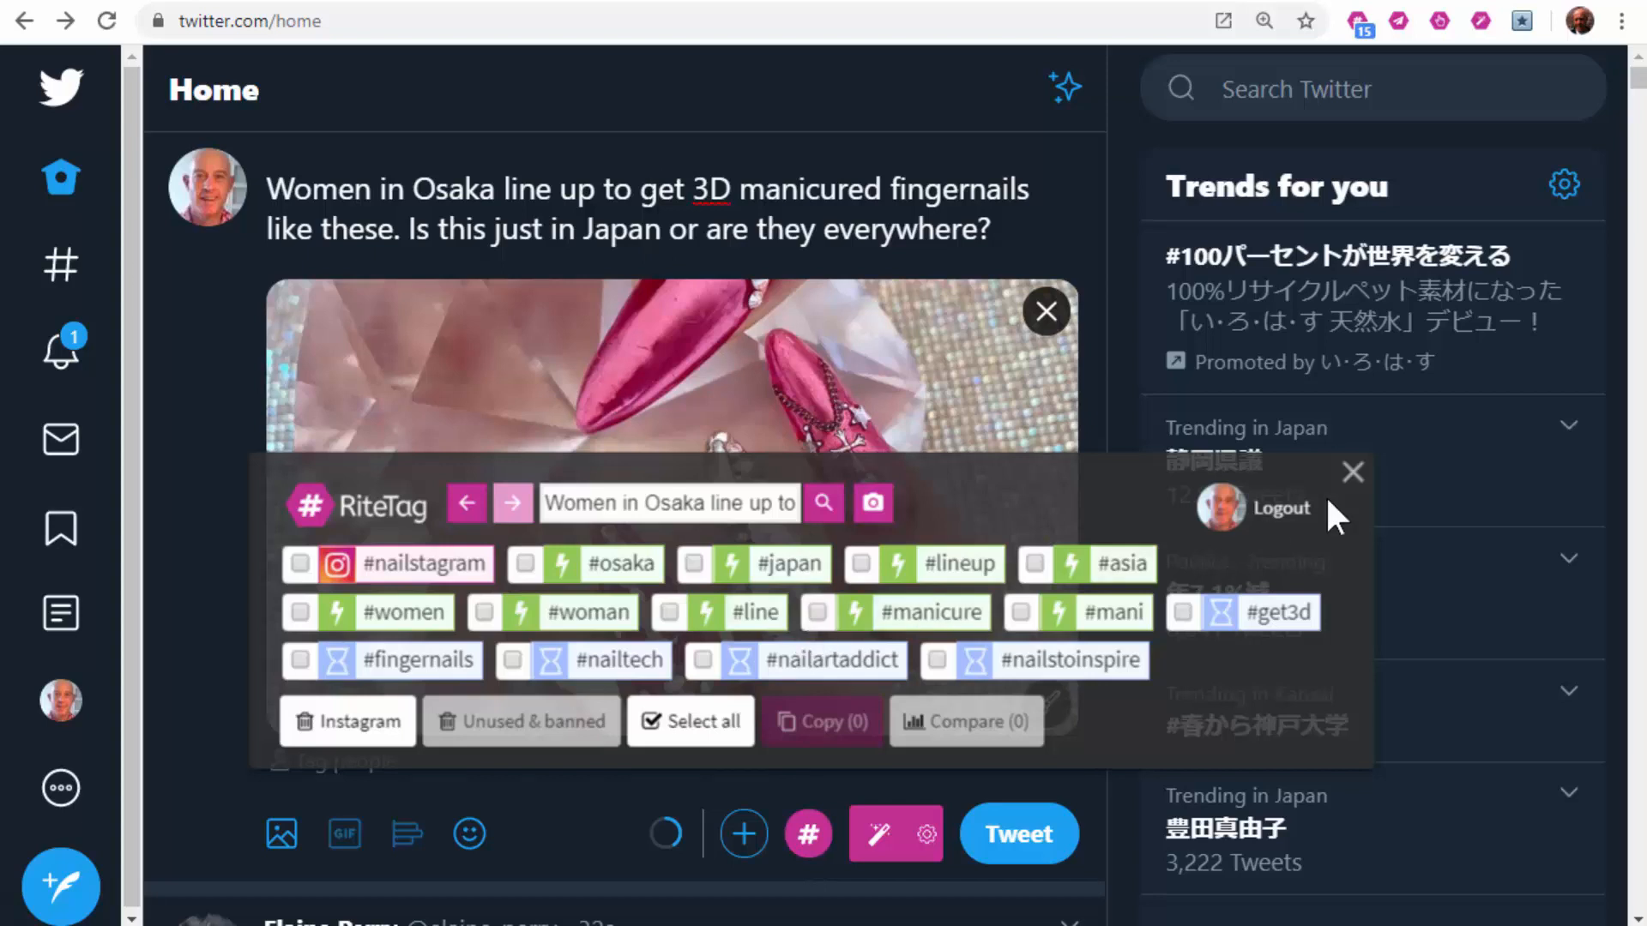
pyautogui.click(1353, 472)
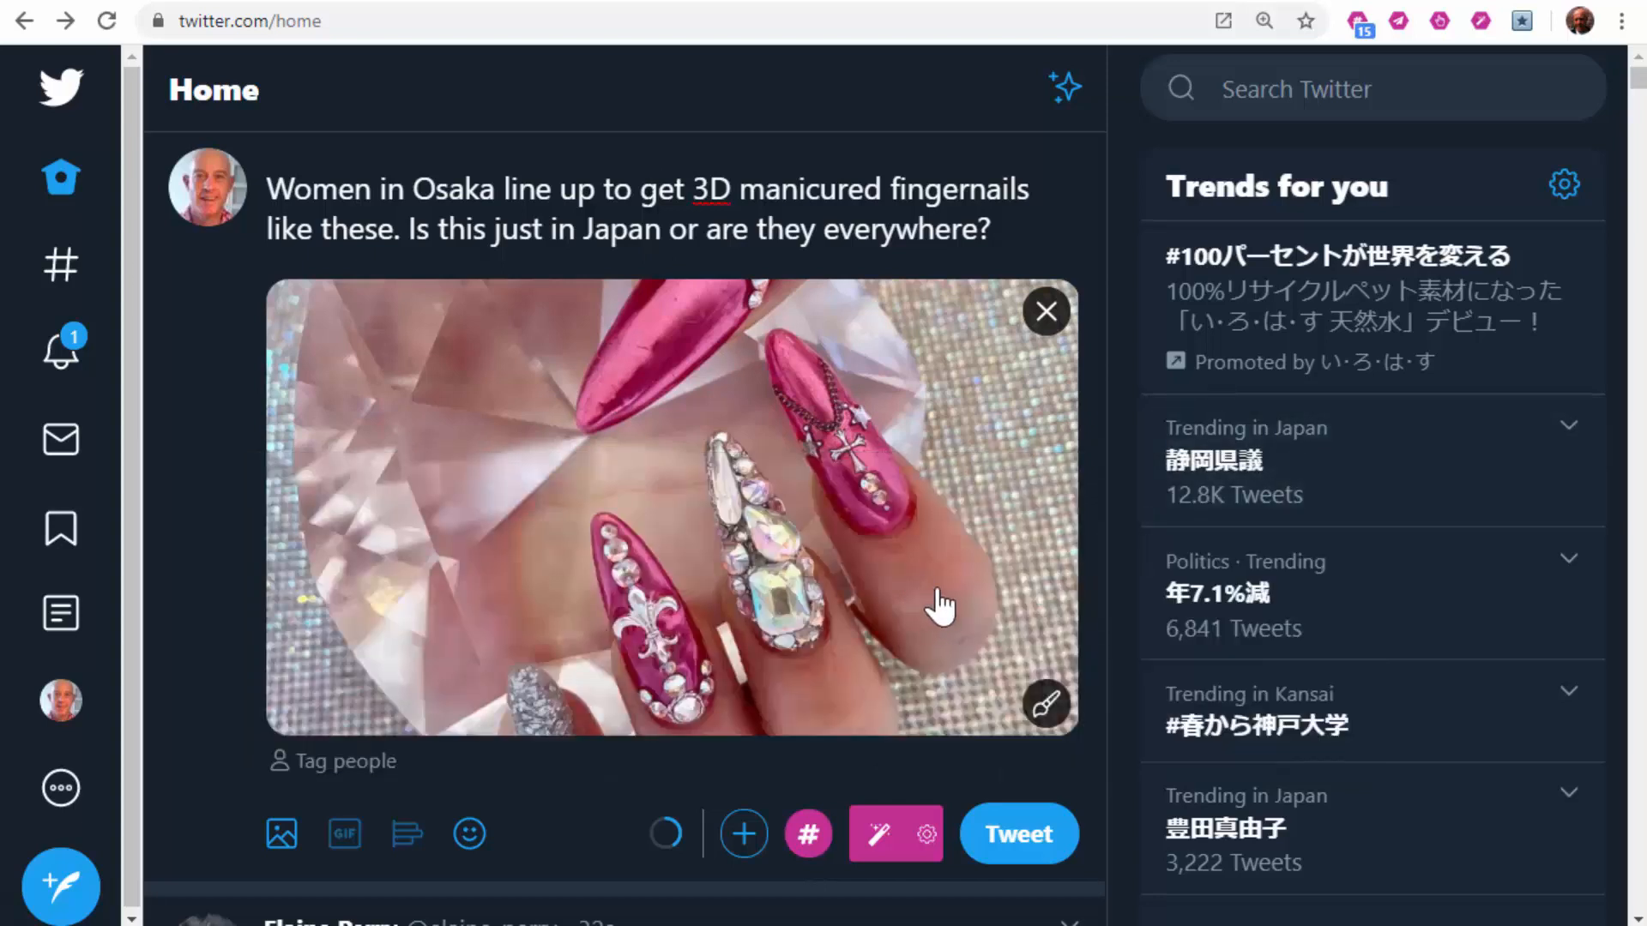
pyautogui.moveTo(995, 230); pyautogui.dragTo(163, 206)
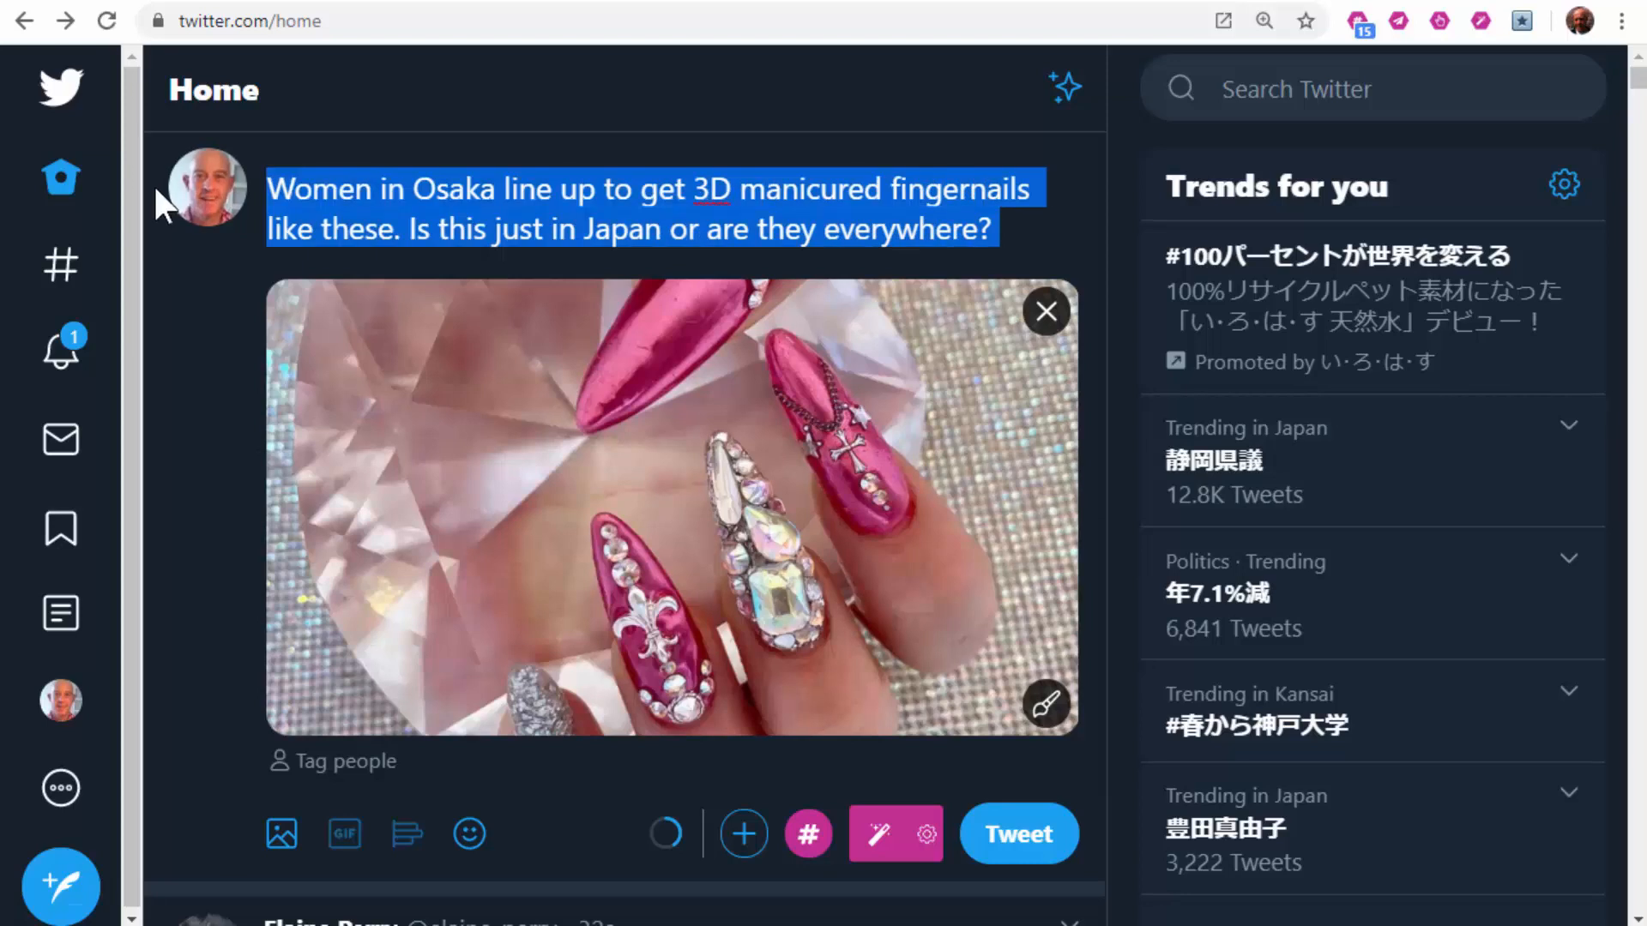
pyautogui.rightClick(480, 191)
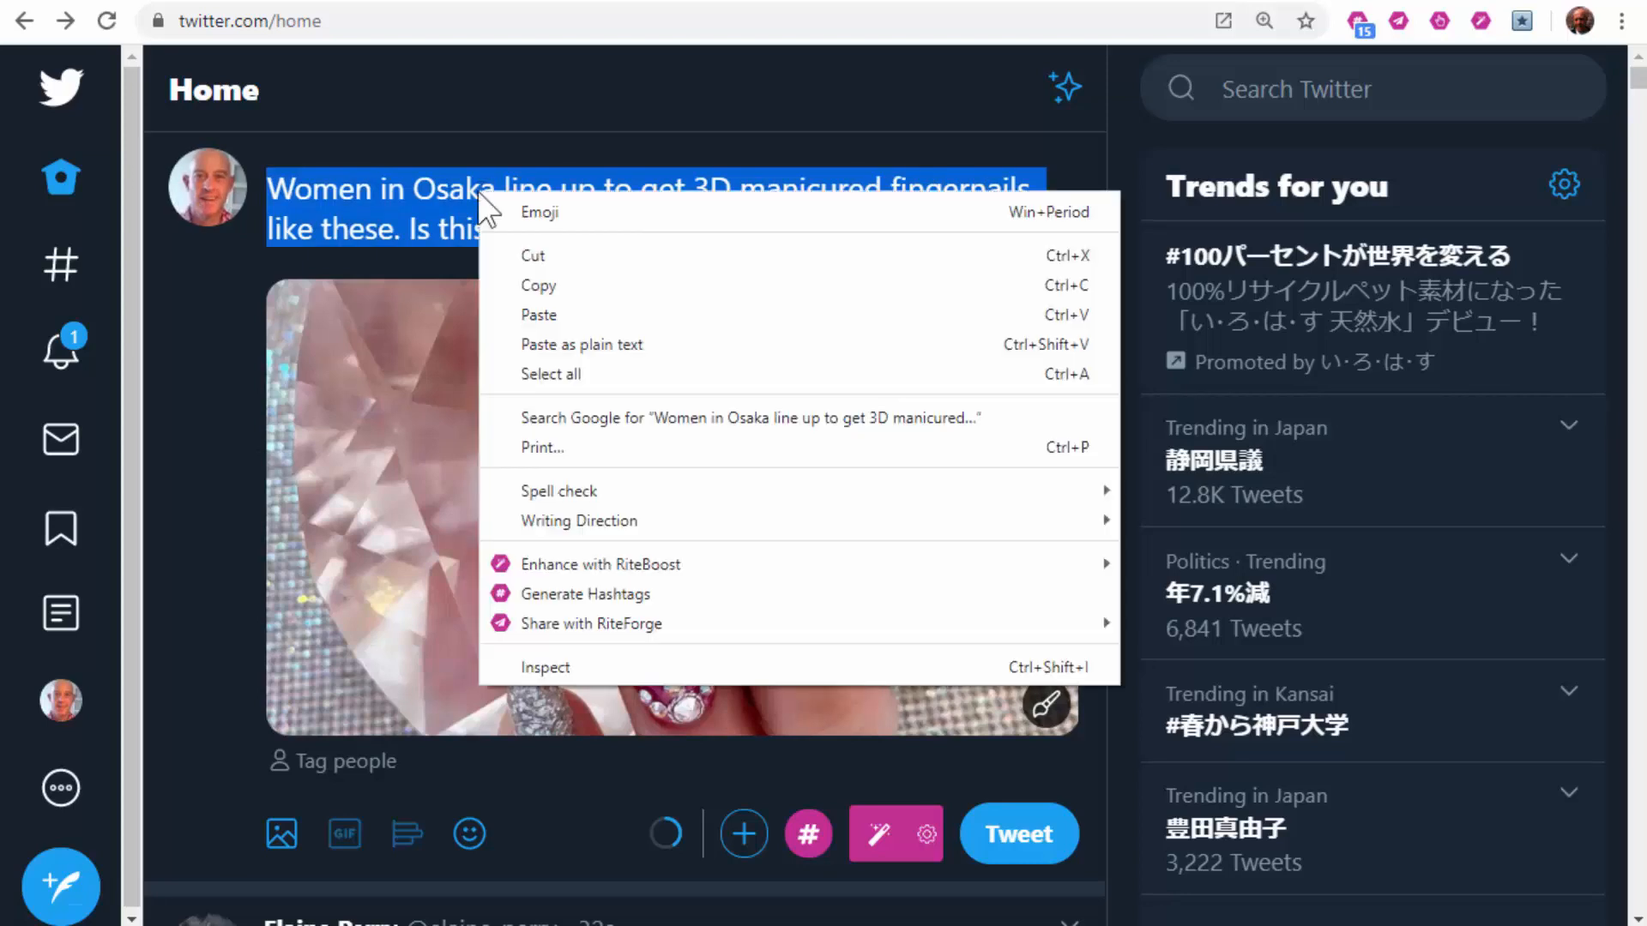
pyautogui.click(585, 591)
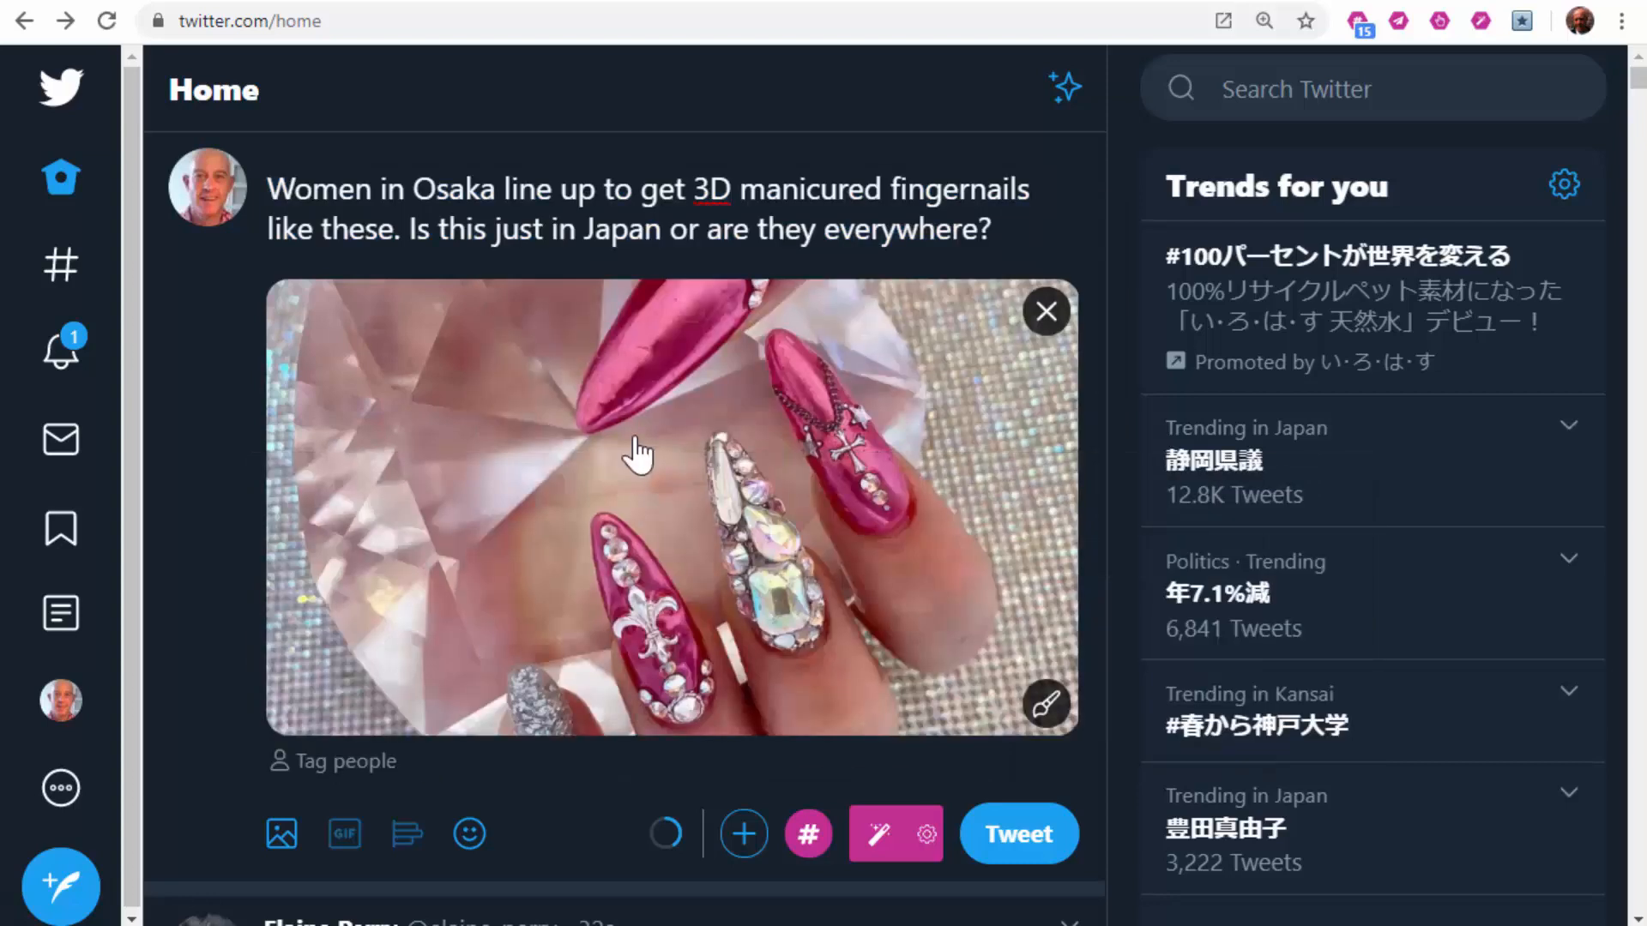
# Step: Generate nail-photo hashtags, drop the Instagram-only ones, and clear all ticks
pyautogui.rightClick(636, 438)
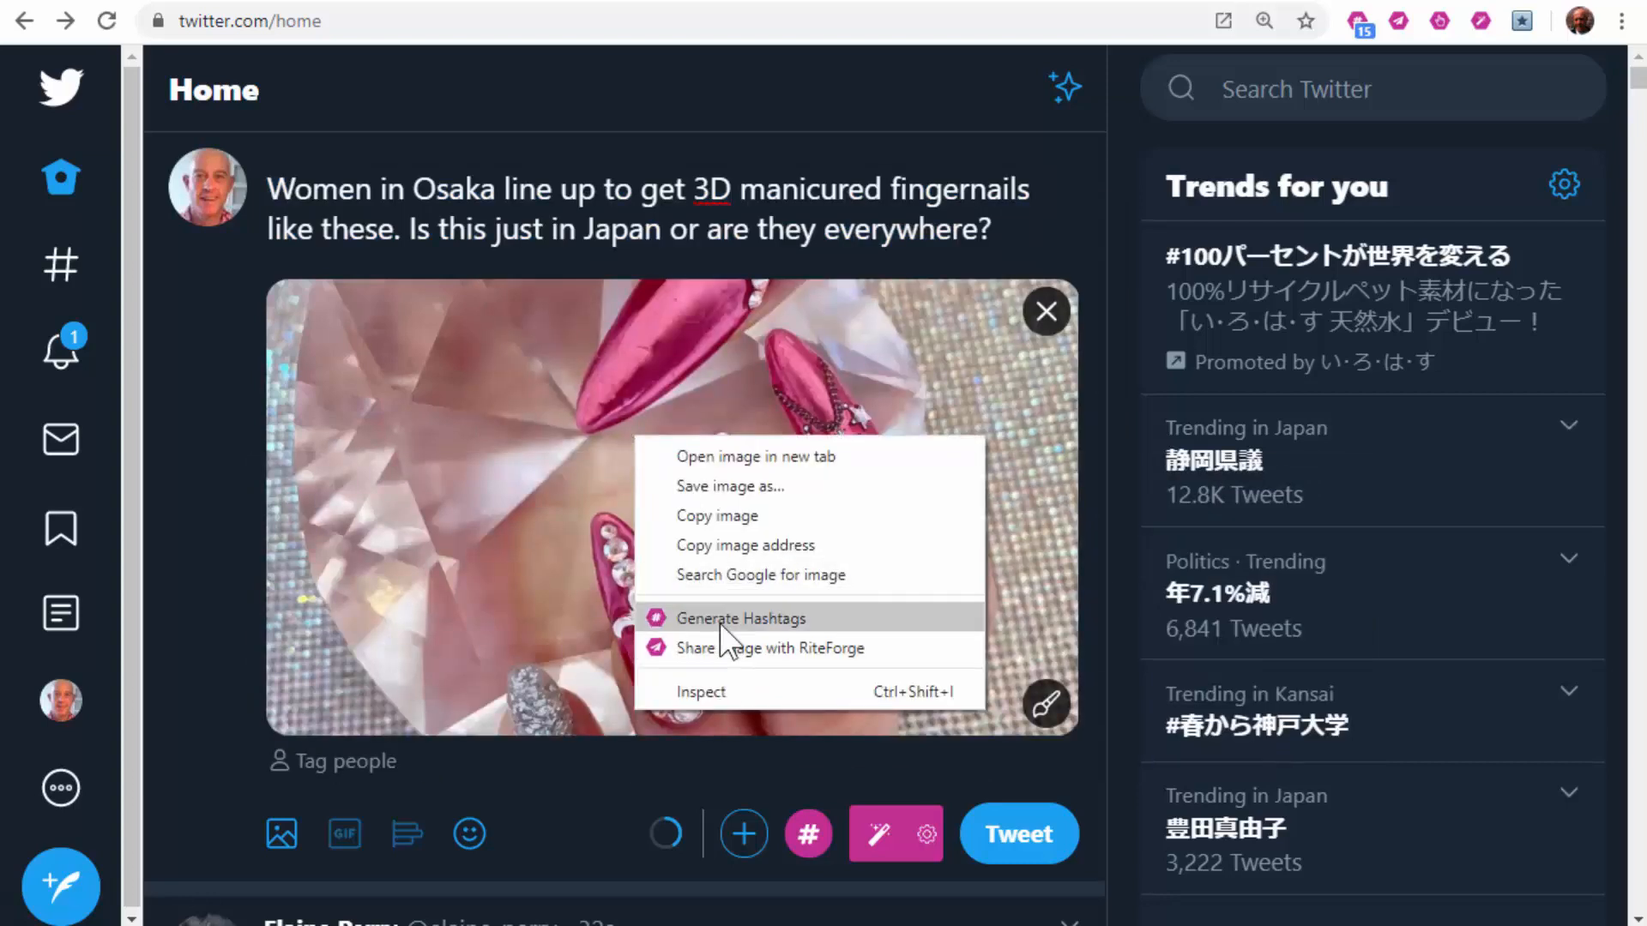
pyautogui.click(725, 618)
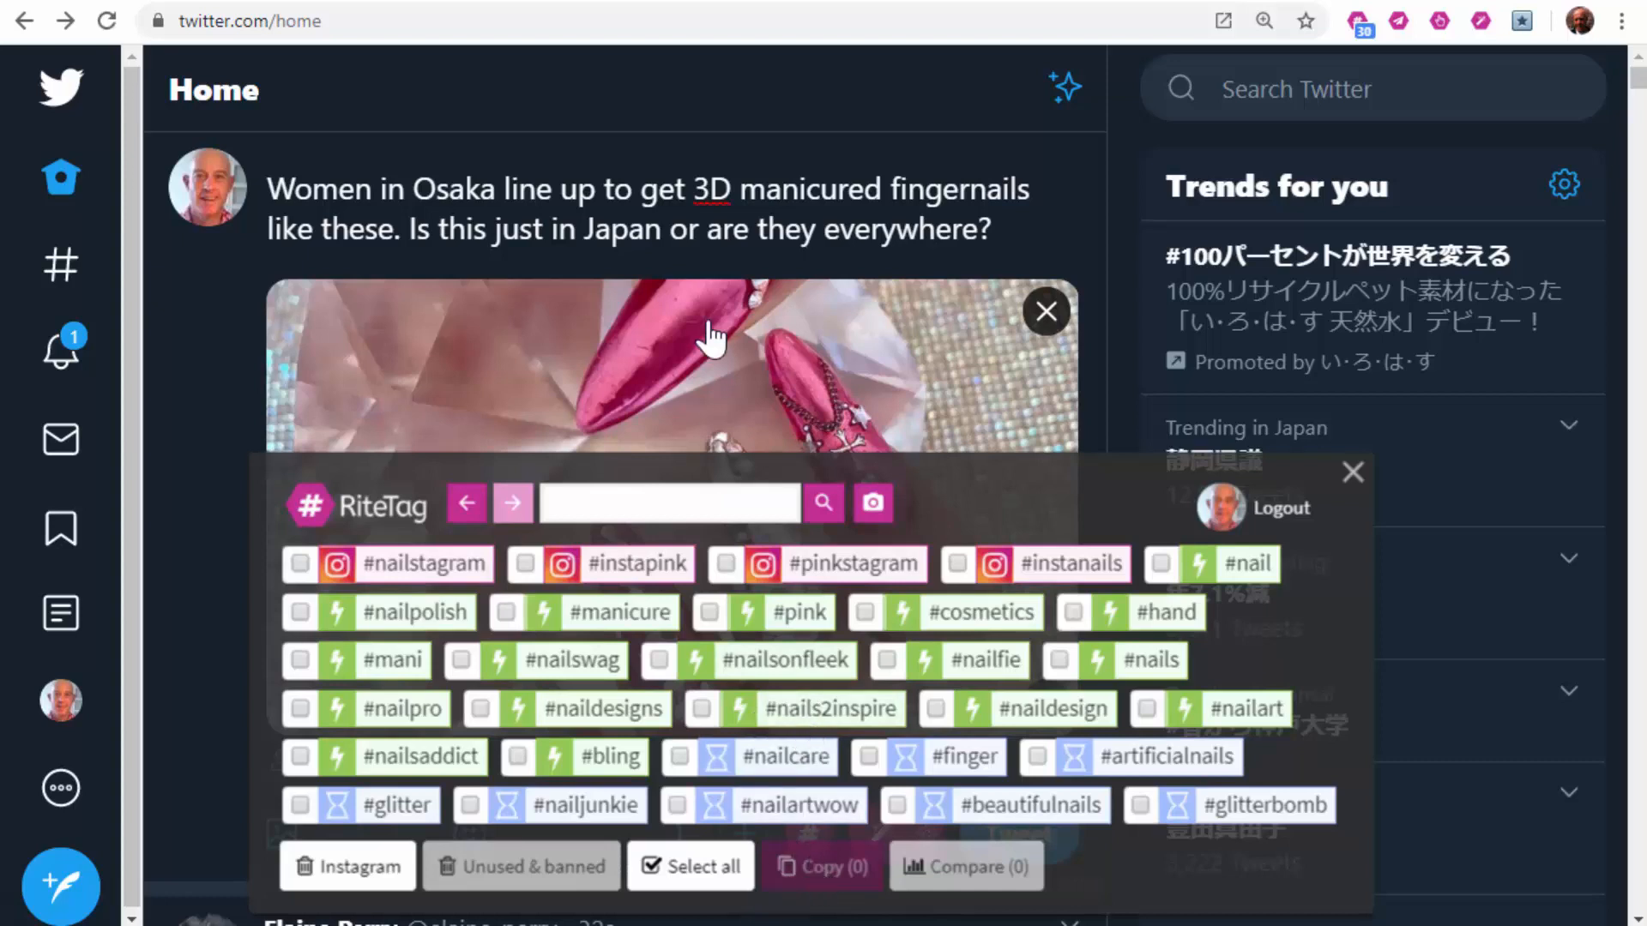
pyautogui.click(712, 868)
pyautogui.click(352, 890)
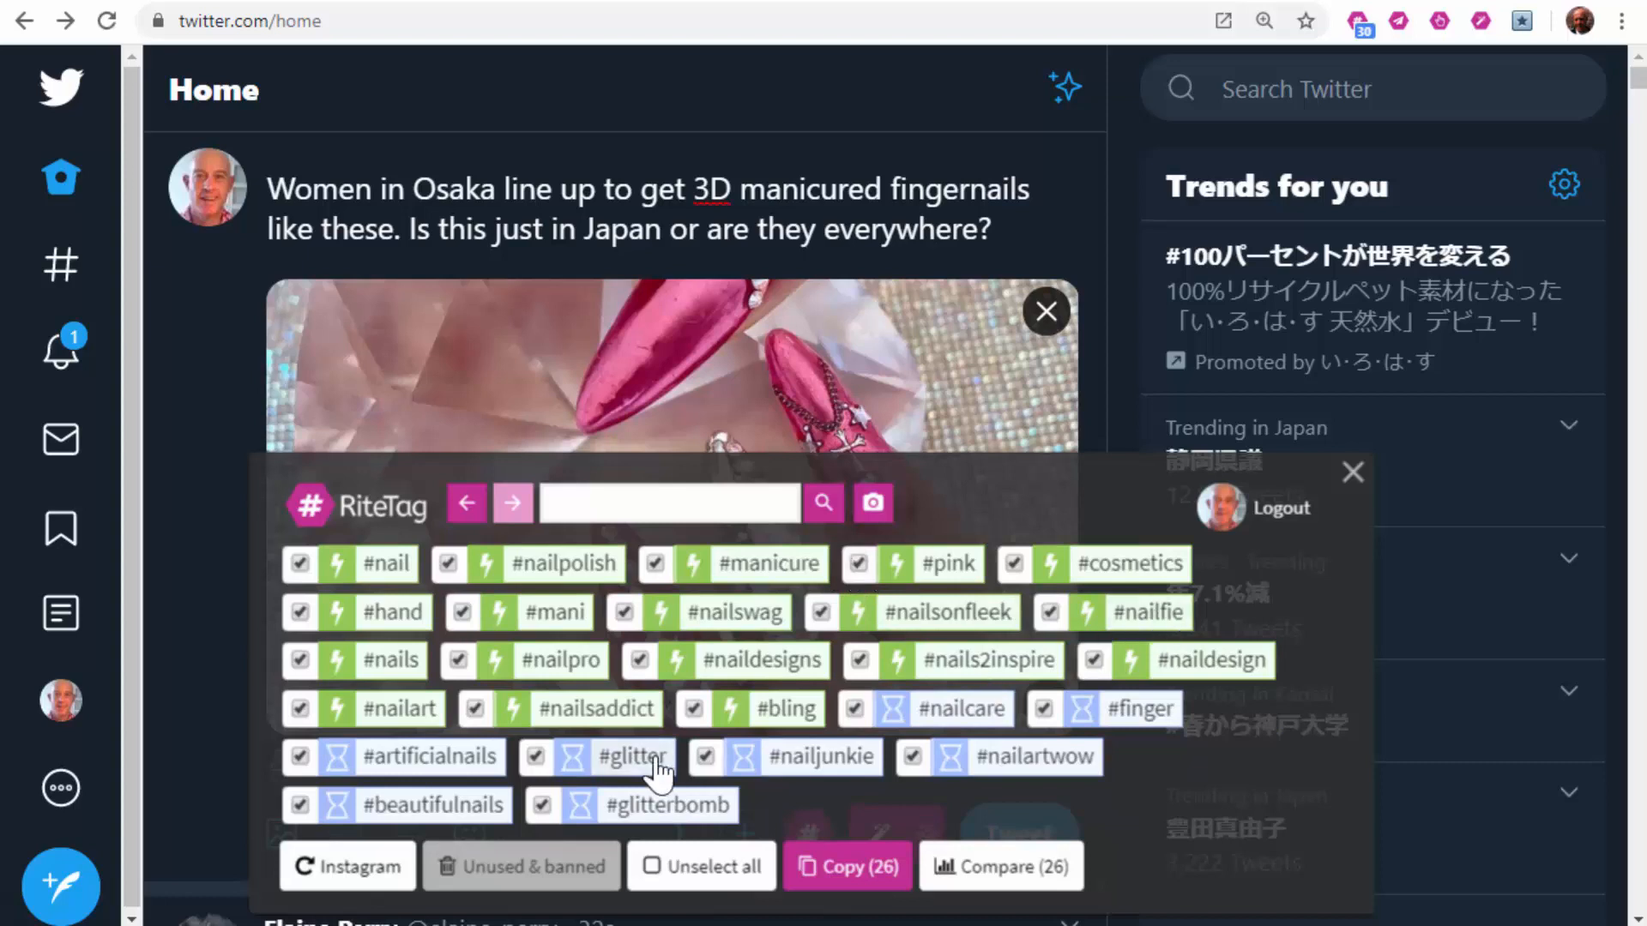
pyautogui.click(699, 866)
# Step: Append #nailsonfleek, #nailjunkie, #glitterbomb, #beautifulnails, #nailartwow and #naildesign to the tweet text
pyautogui.click(821, 611)
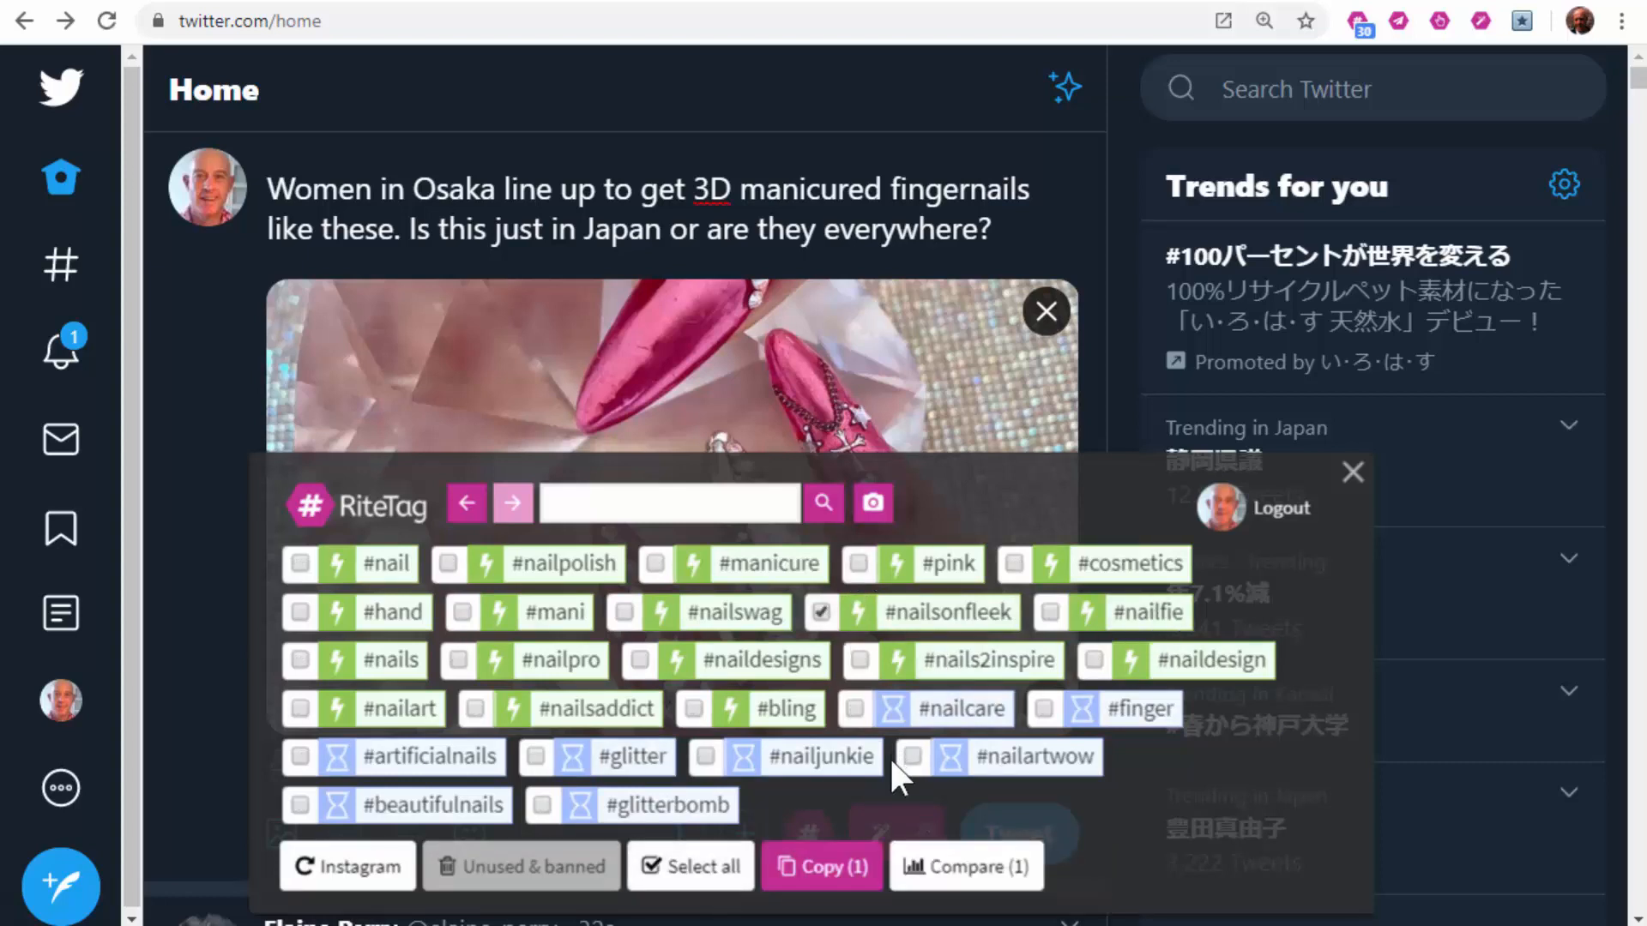
pyautogui.click(705, 754)
pyautogui.click(541, 805)
pyautogui.click(300, 806)
pyautogui.click(911, 756)
pyautogui.click(1092, 660)
pyautogui.click(839, 868)
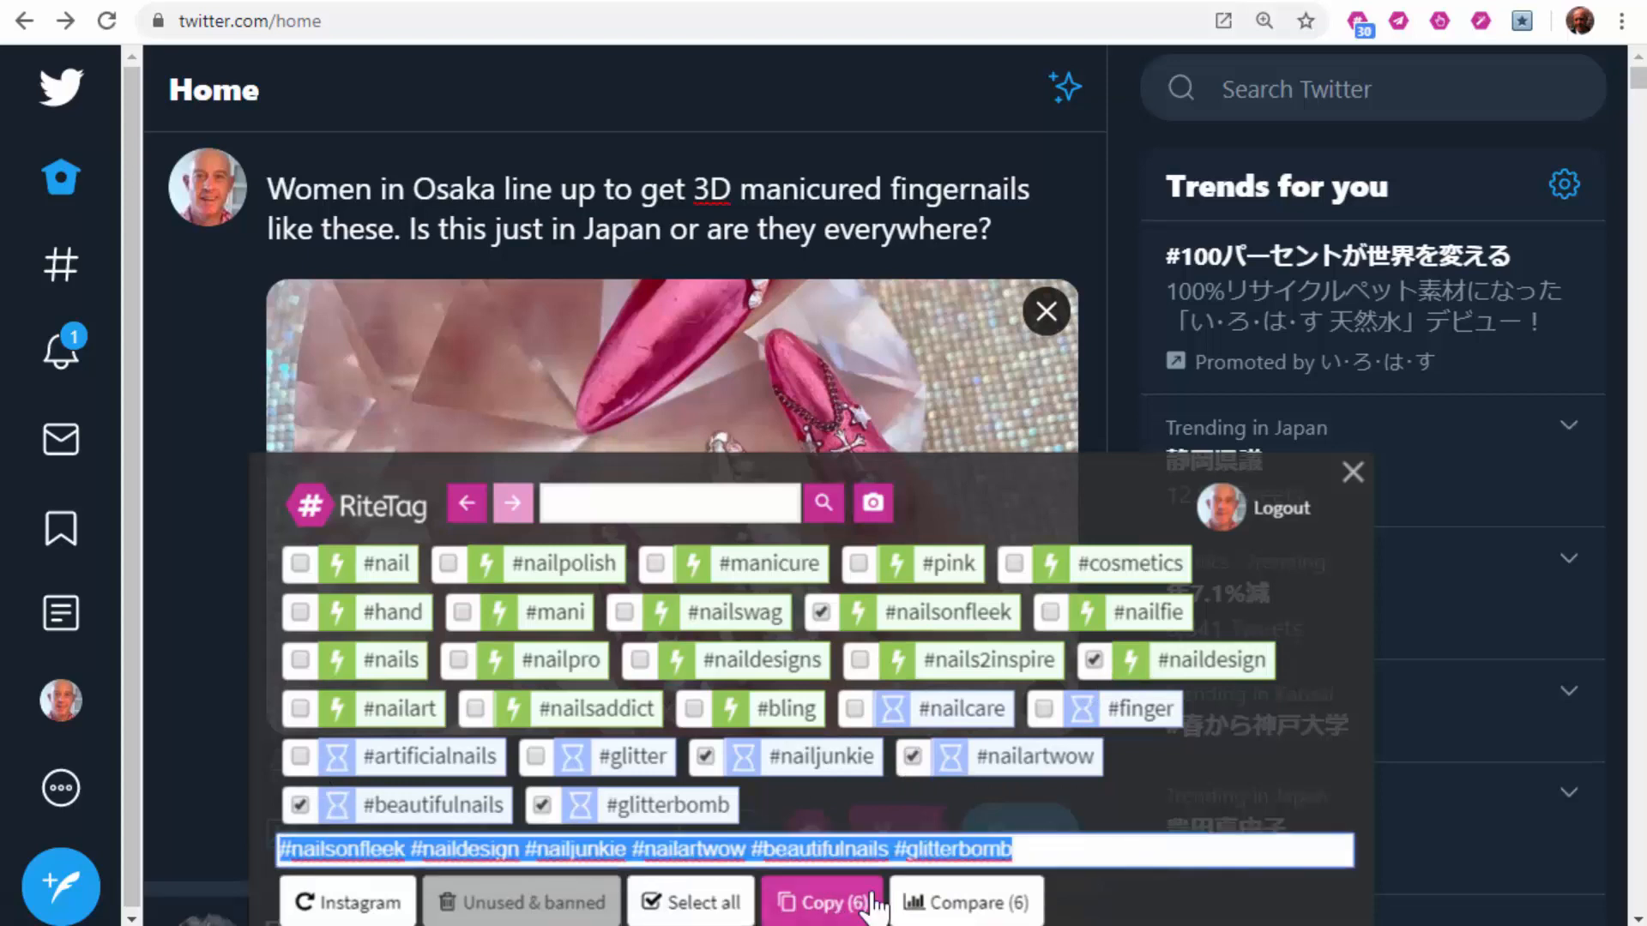
pyautogui.click(1352, 476)
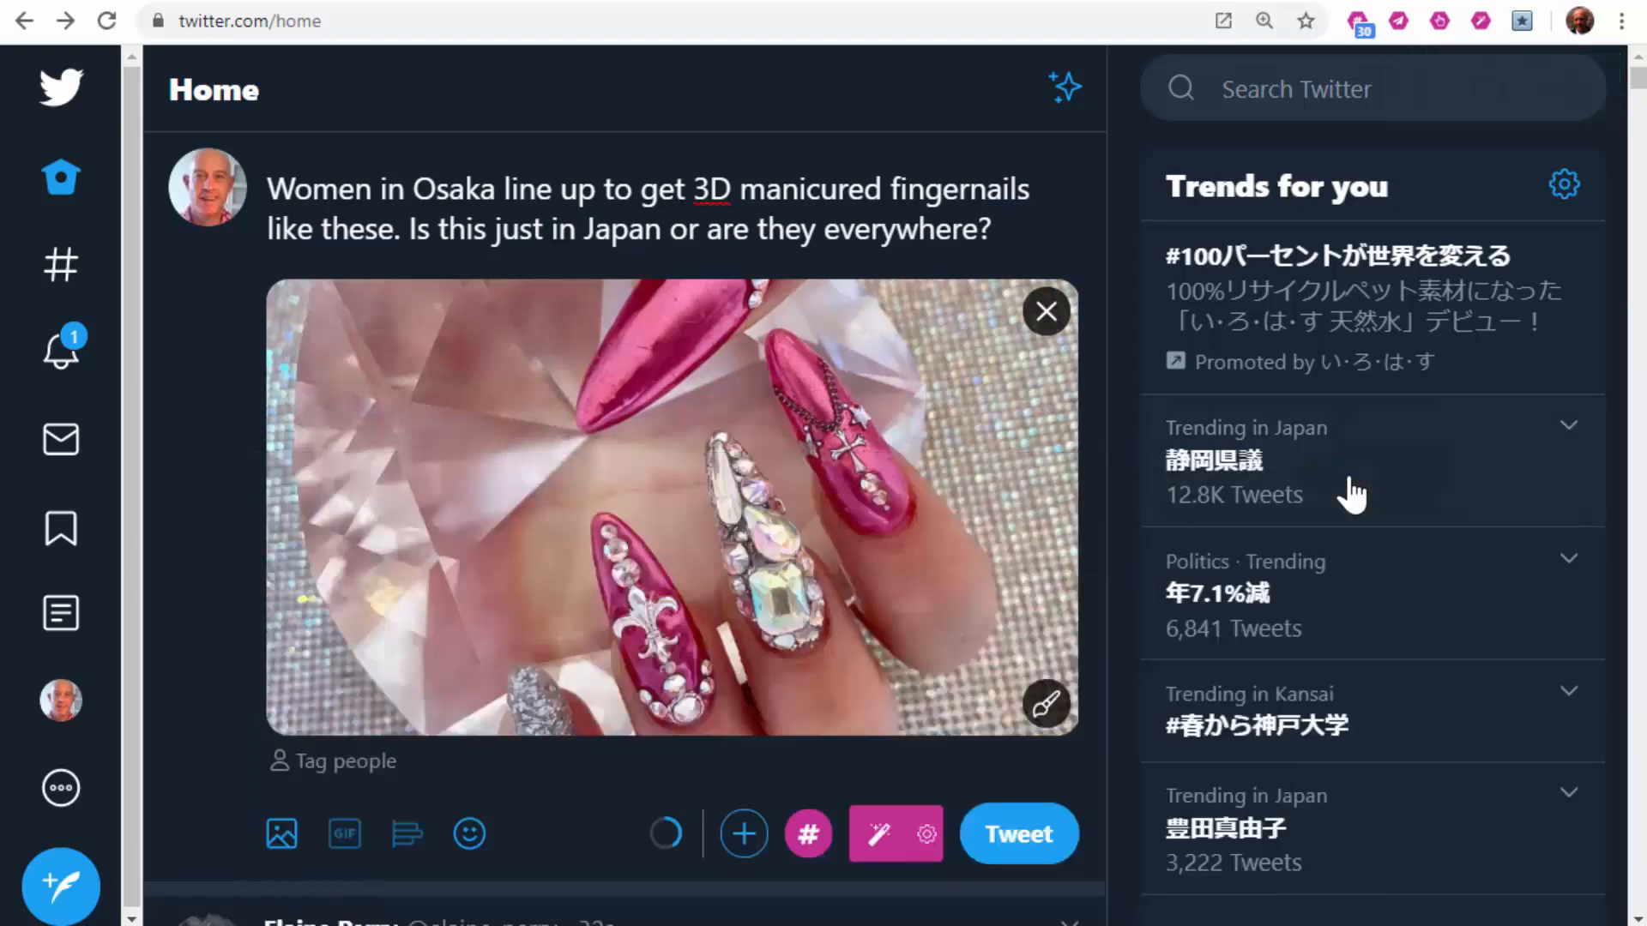
pyautogui.click(1015, 223)
pyautogui.hotkey('ctrl', 'v')
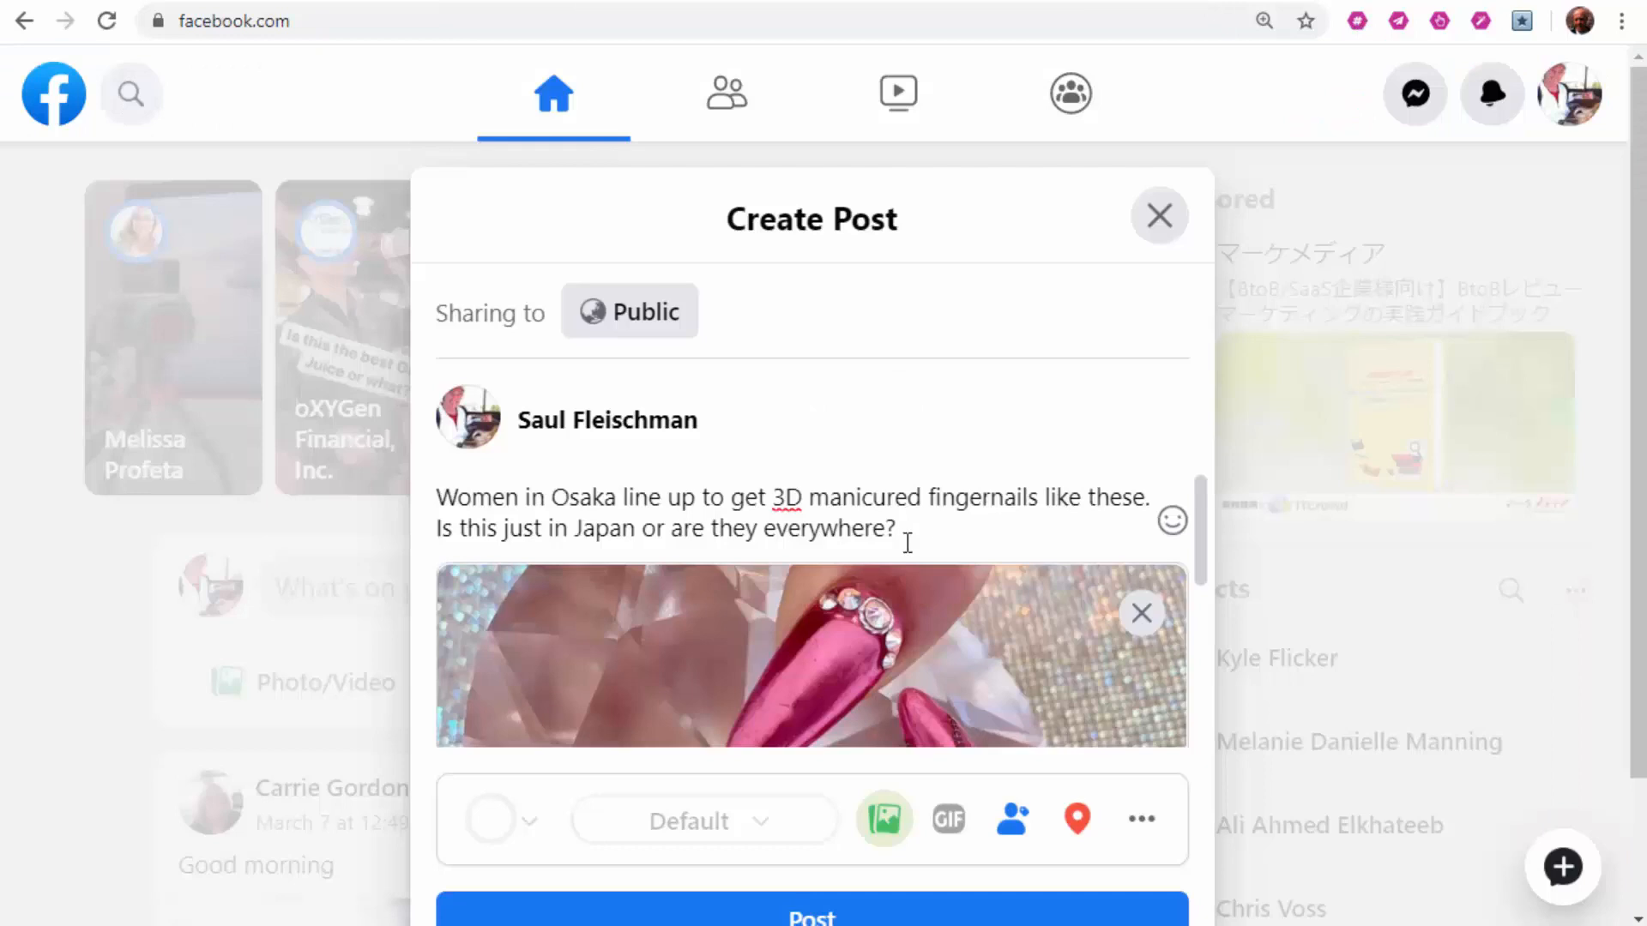
# Step: Generate hashtags from the Facebook post's nail photo and tick all 30 suggestions
pyautogui.scroll(-2, 908, 542)
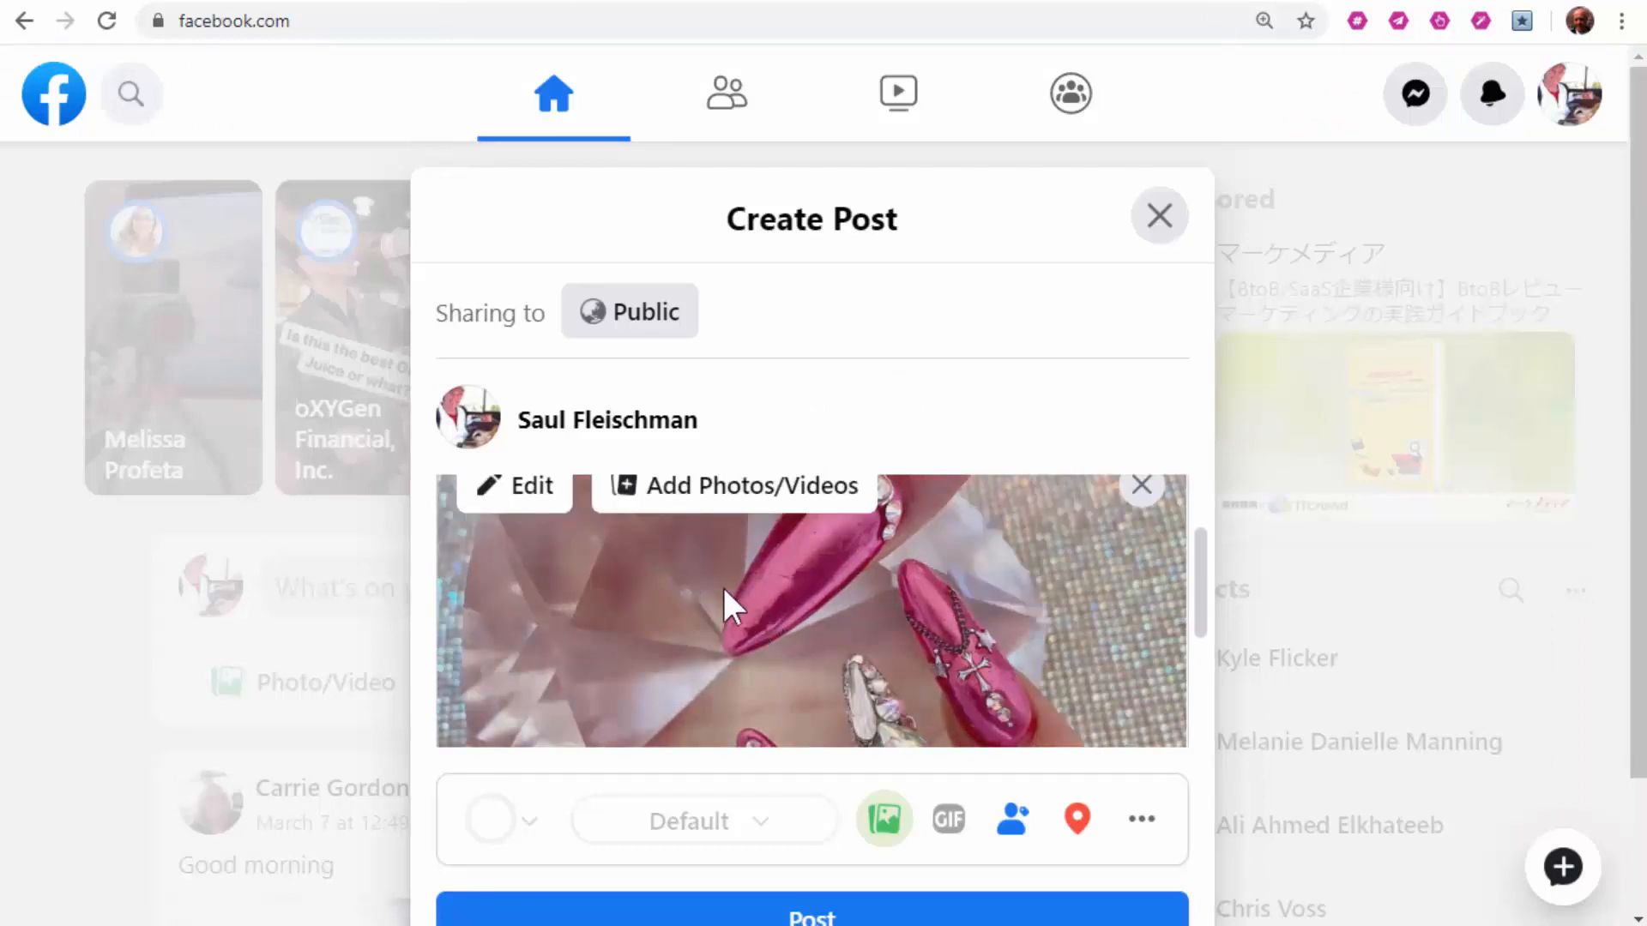
pyautogui.rightClick(722, 585)
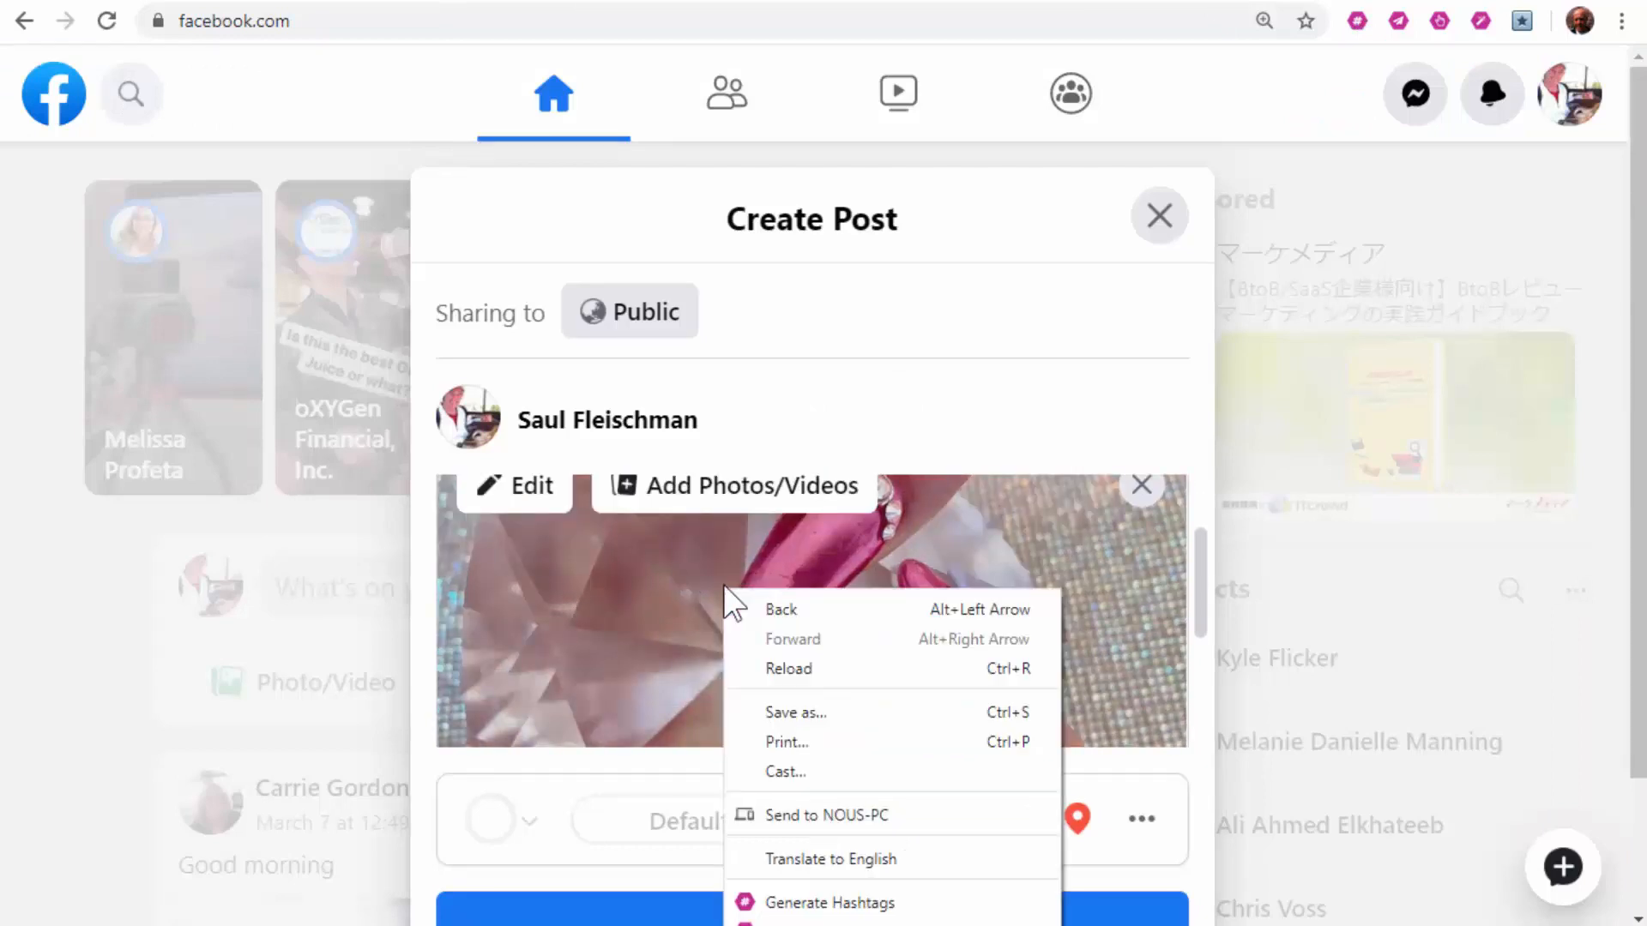
pyautogui.click(856, 904)
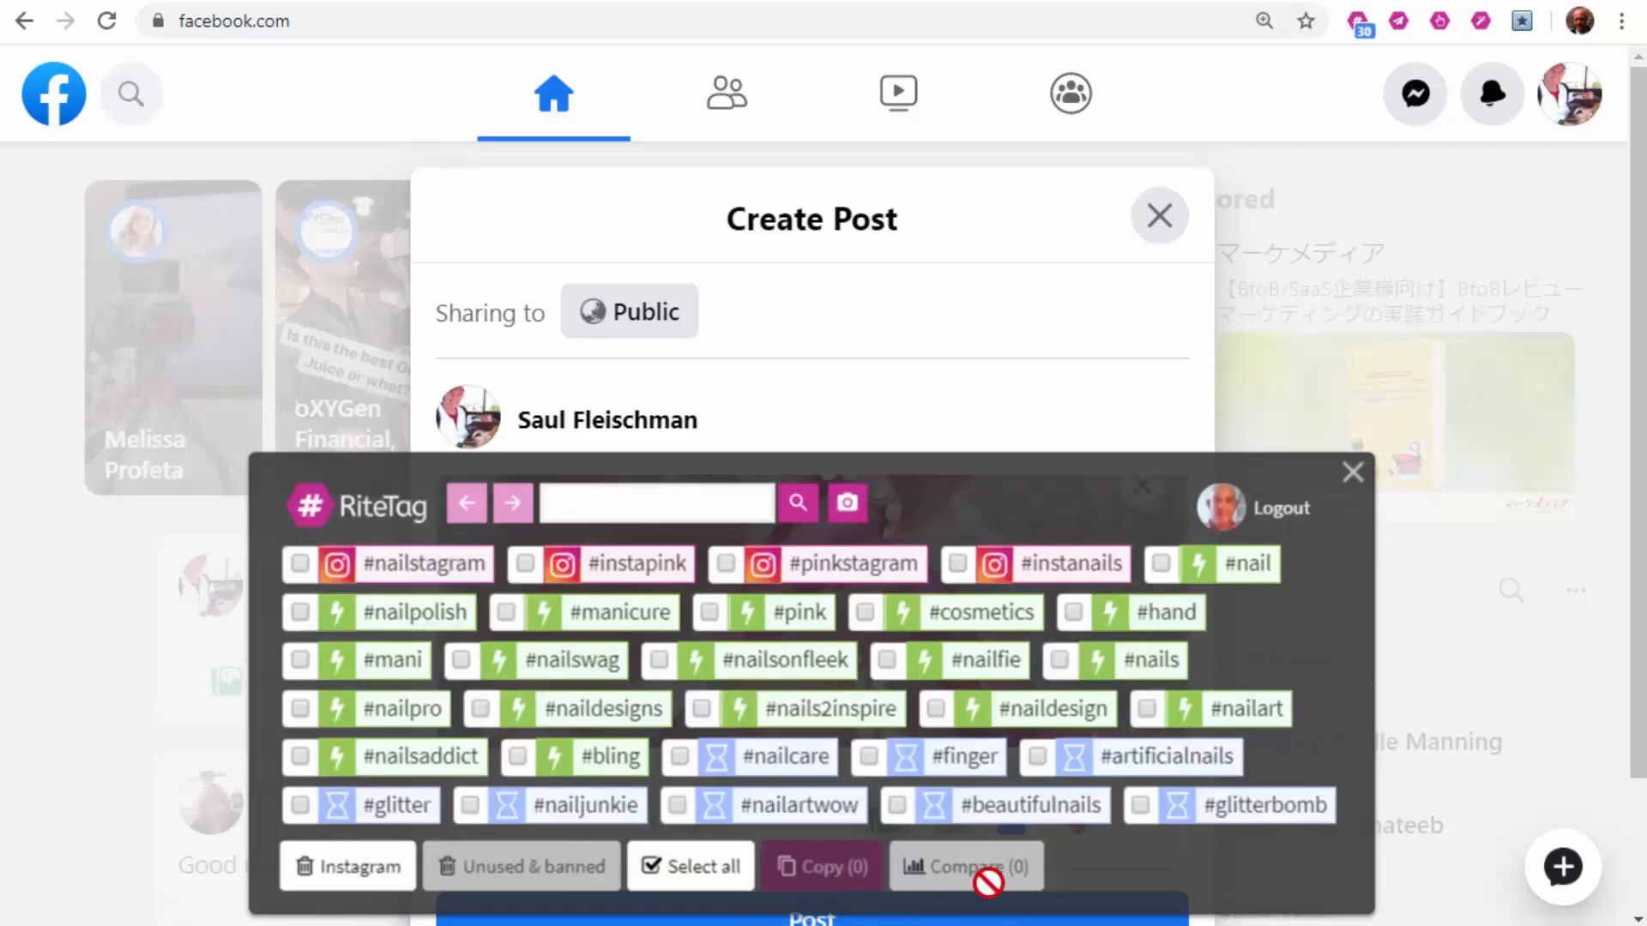
pyautogui.click(711, 868)
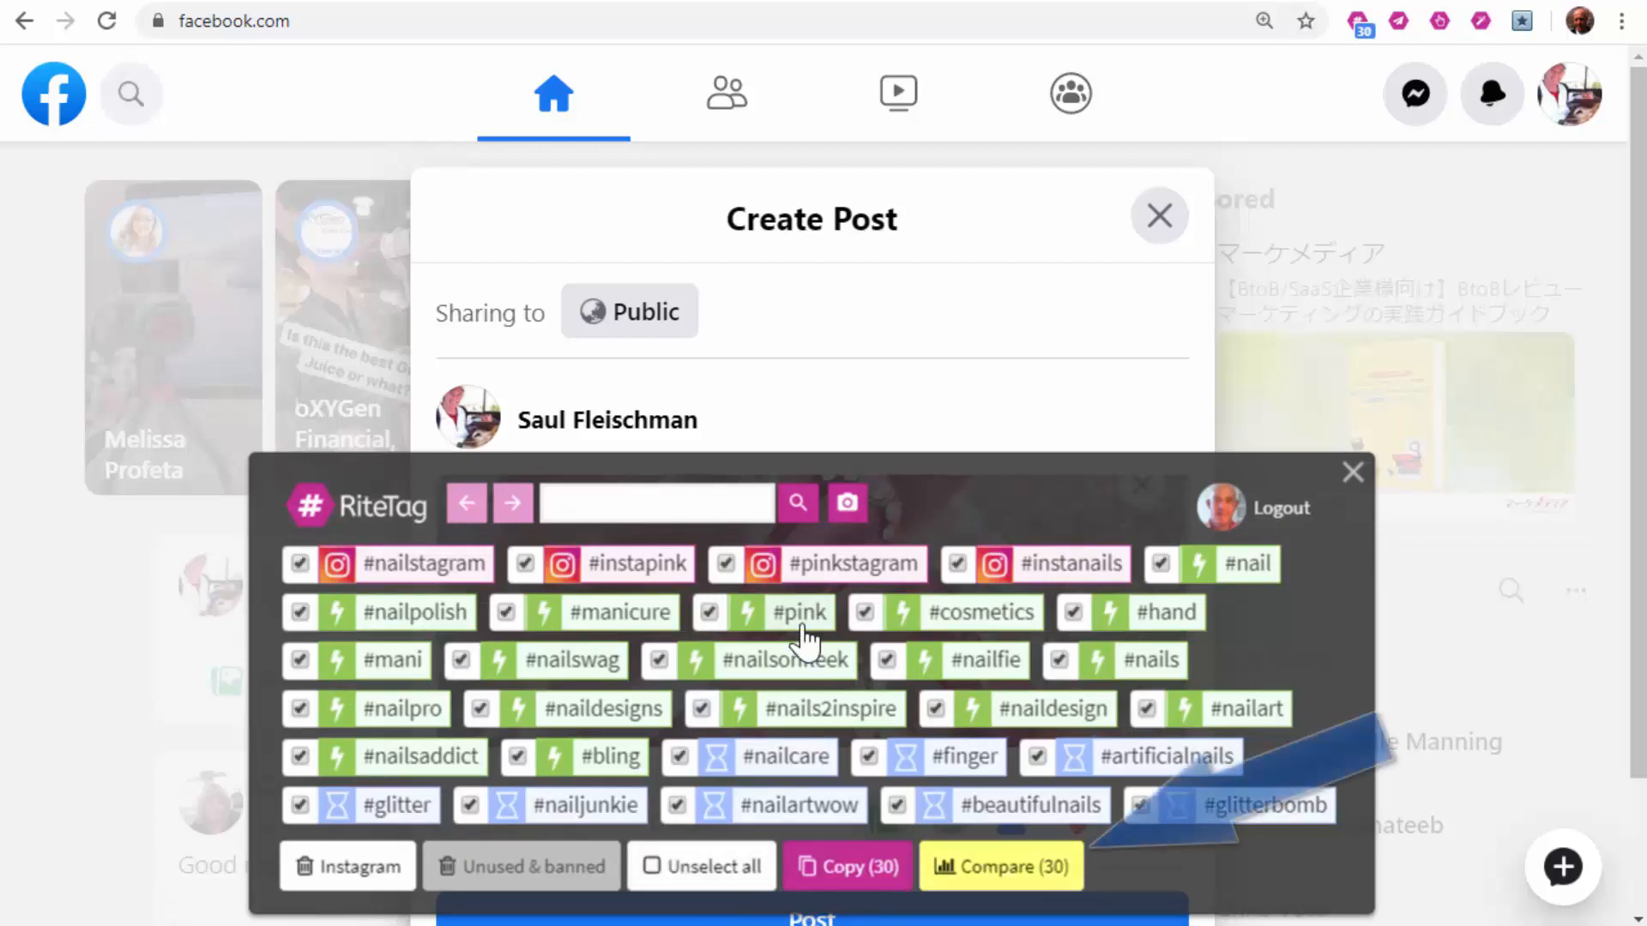
# Step: Compare the 30 hashtags on RiteTag's site and bookmark #nailswag and #mani
pyautogui.click(1071, 862)
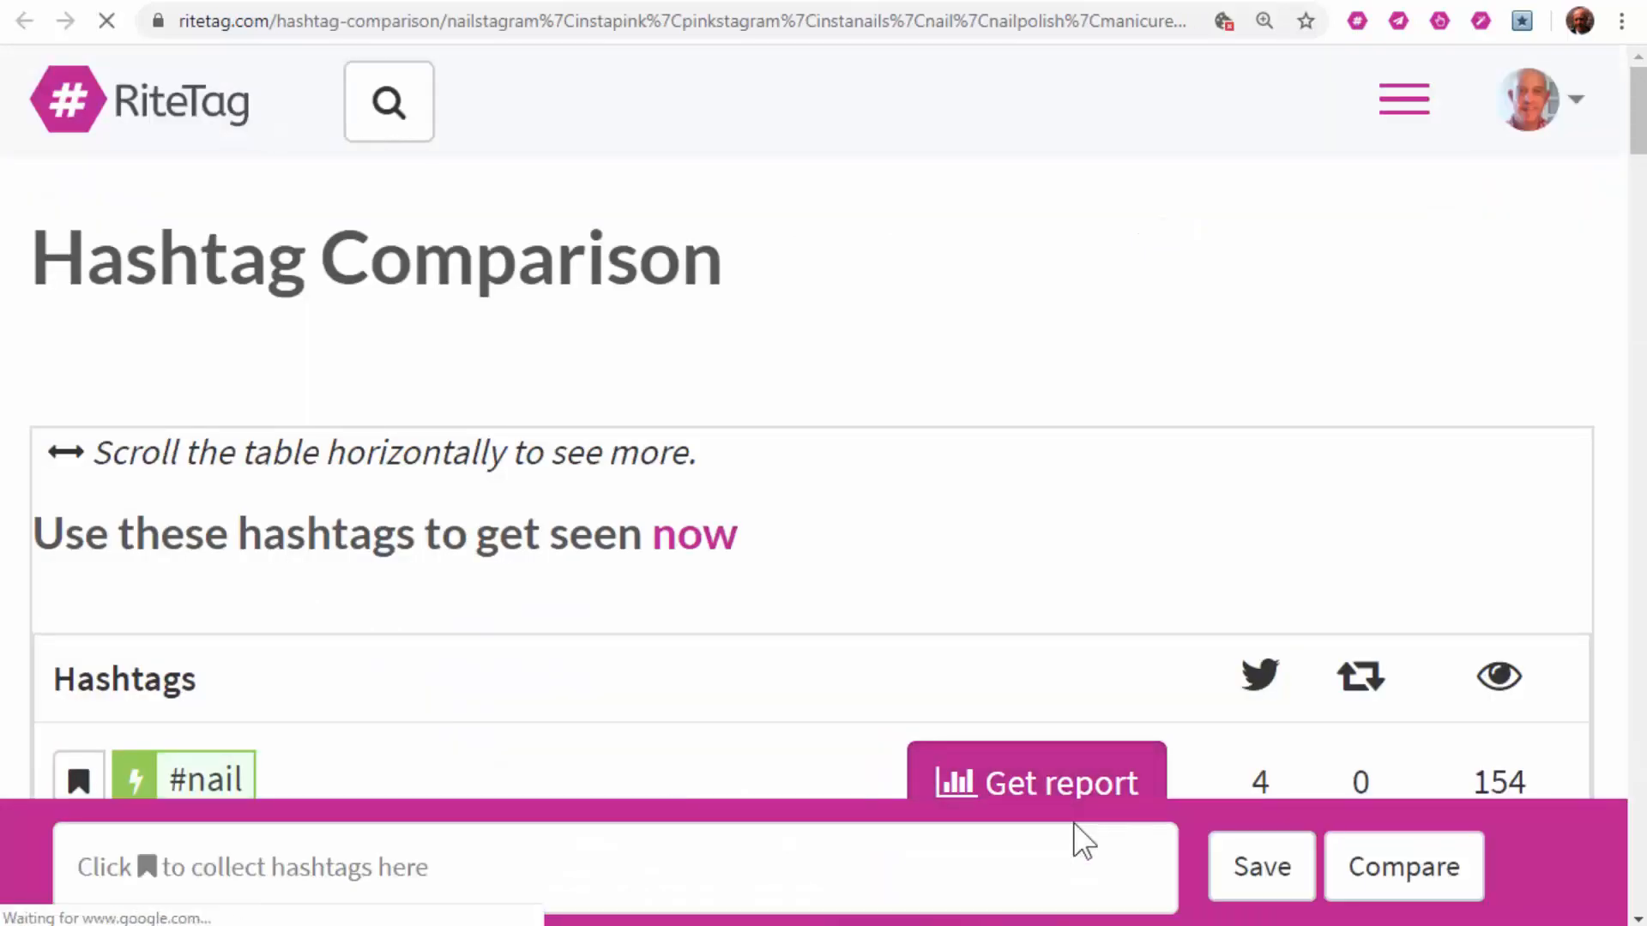
pyautogui.scroll(-5, 1640, 107)
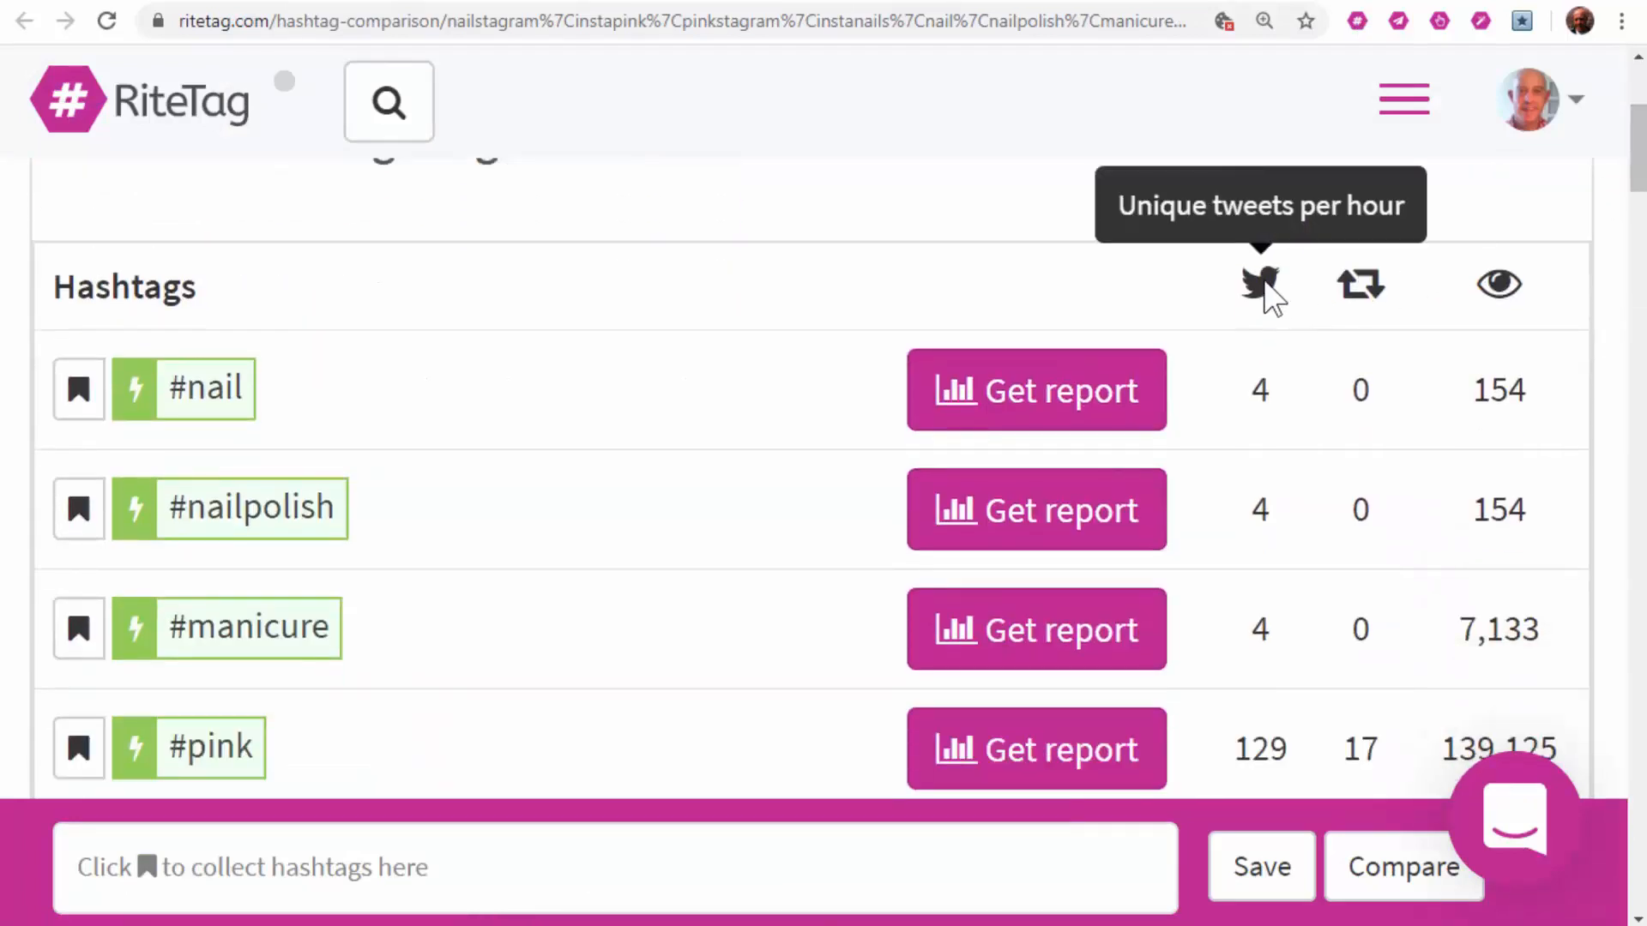
pyautogui.moveTo(1518, 295)
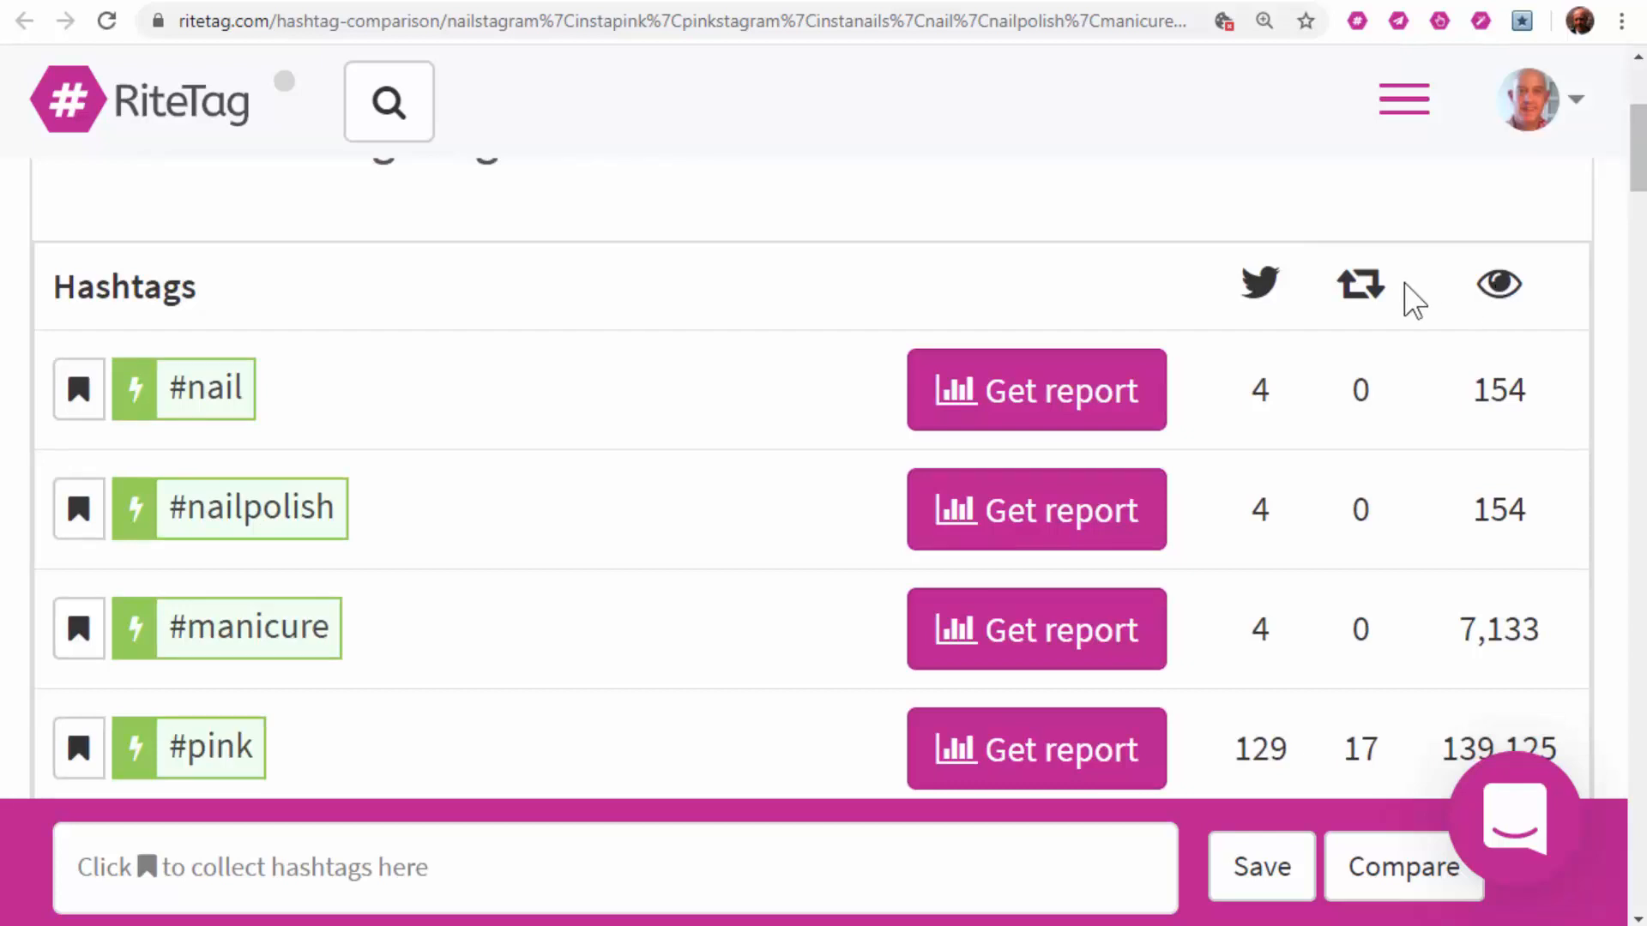
pyautogui.moveTo(1369, 287)
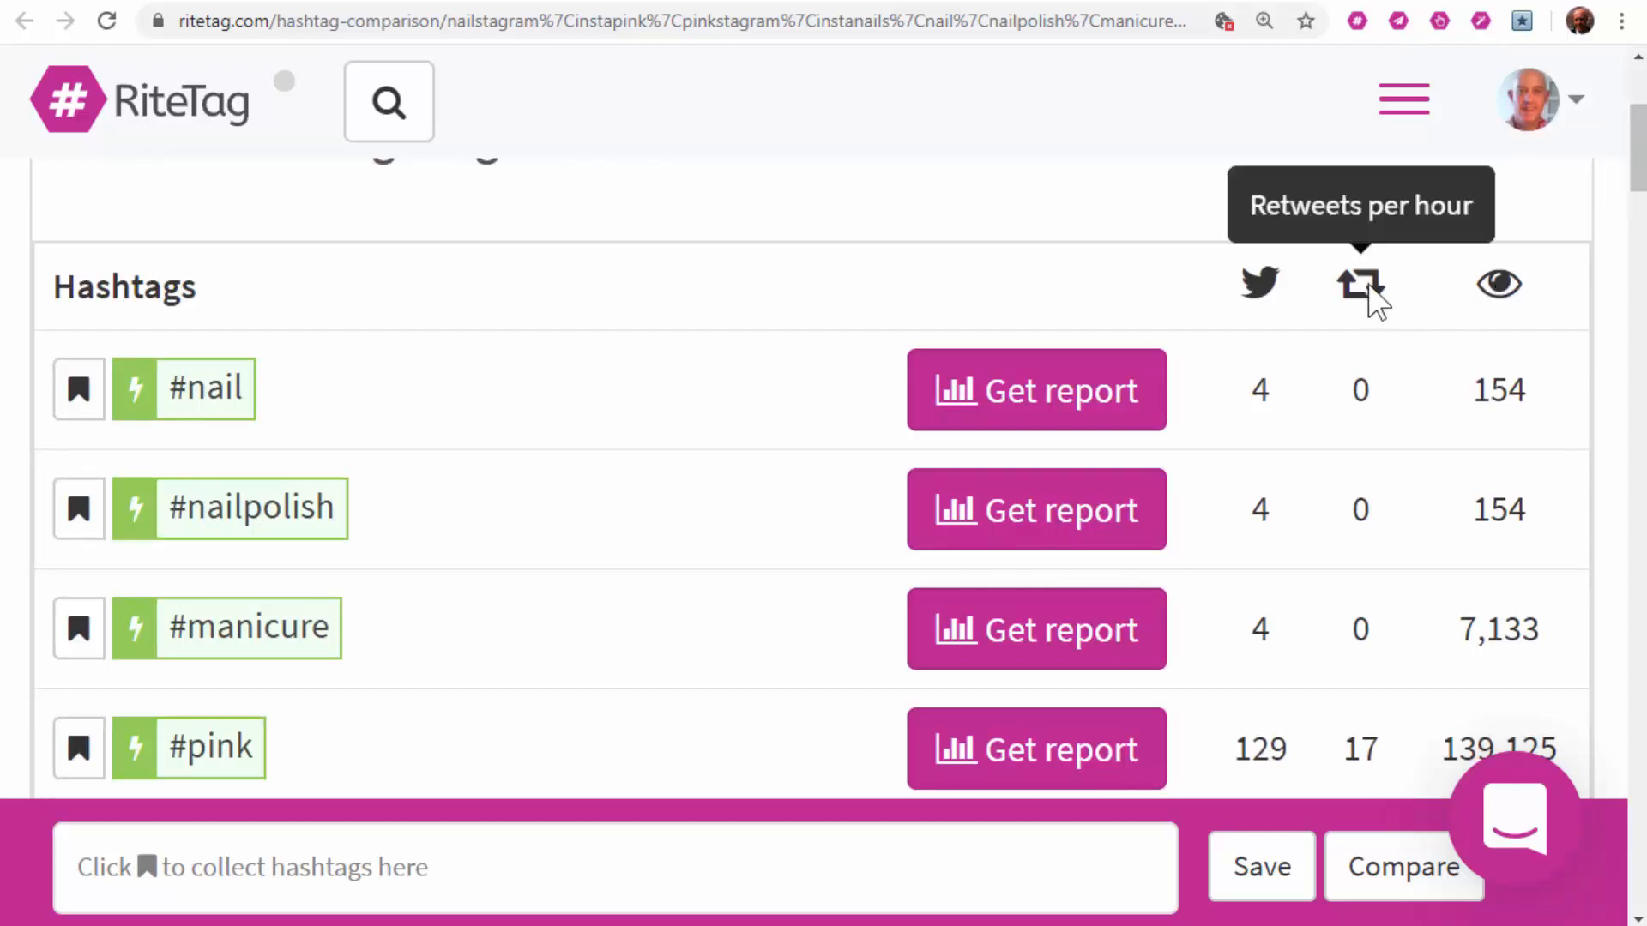
pyautogui.moveTo(1272, 285)
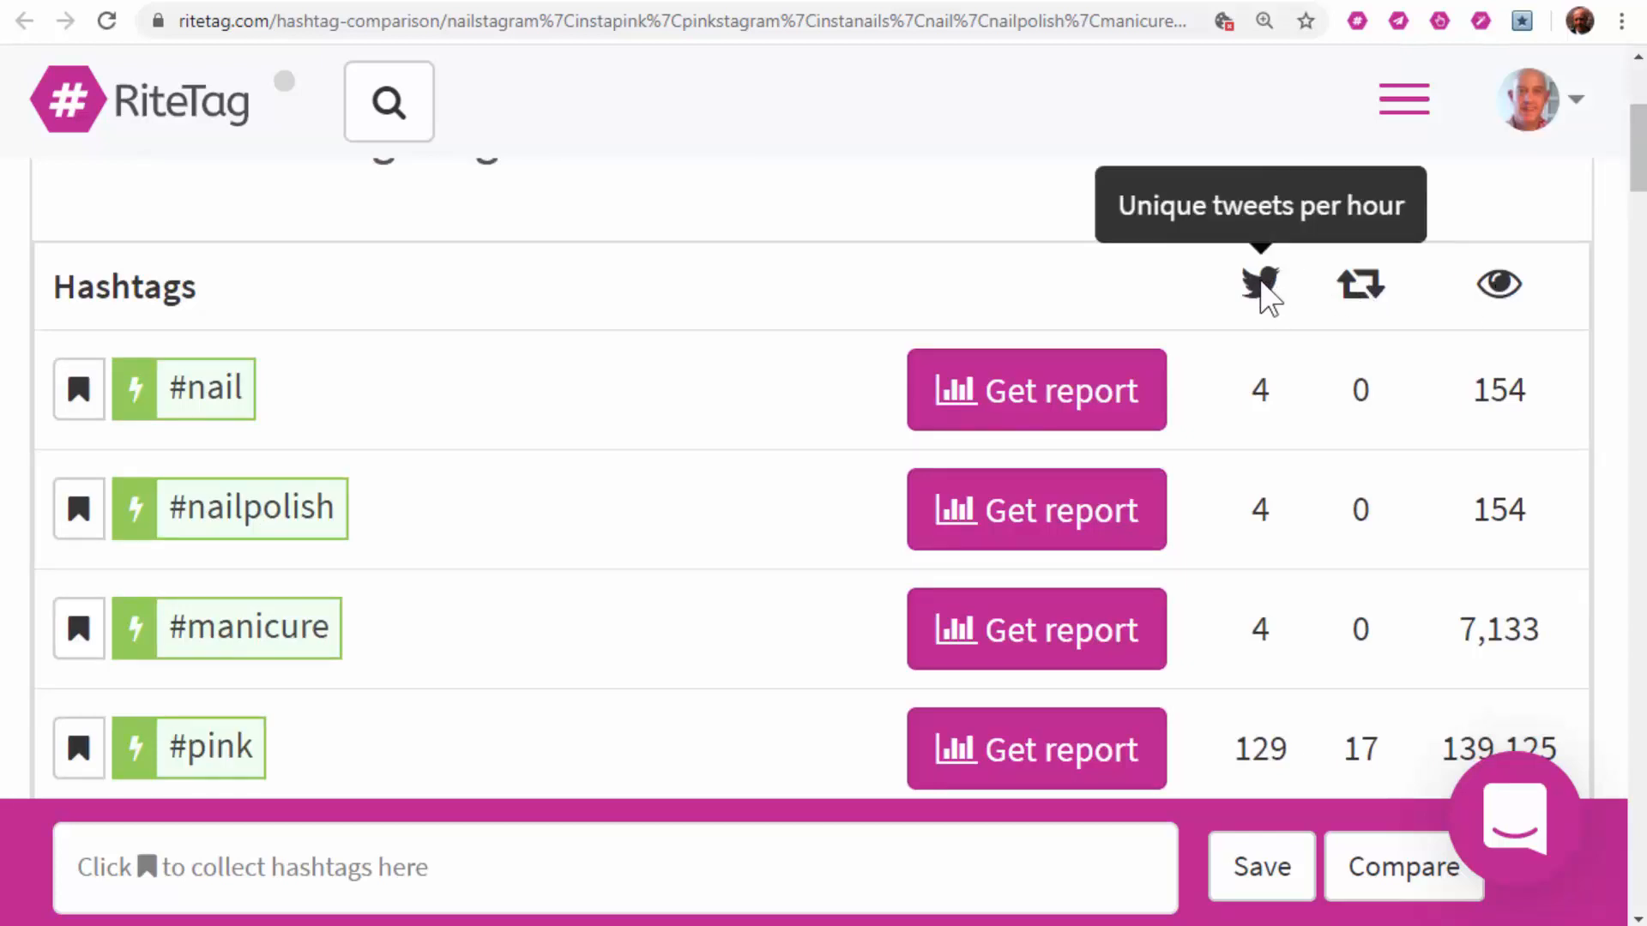
pyautogui.scroll(-5, 1252, 494)
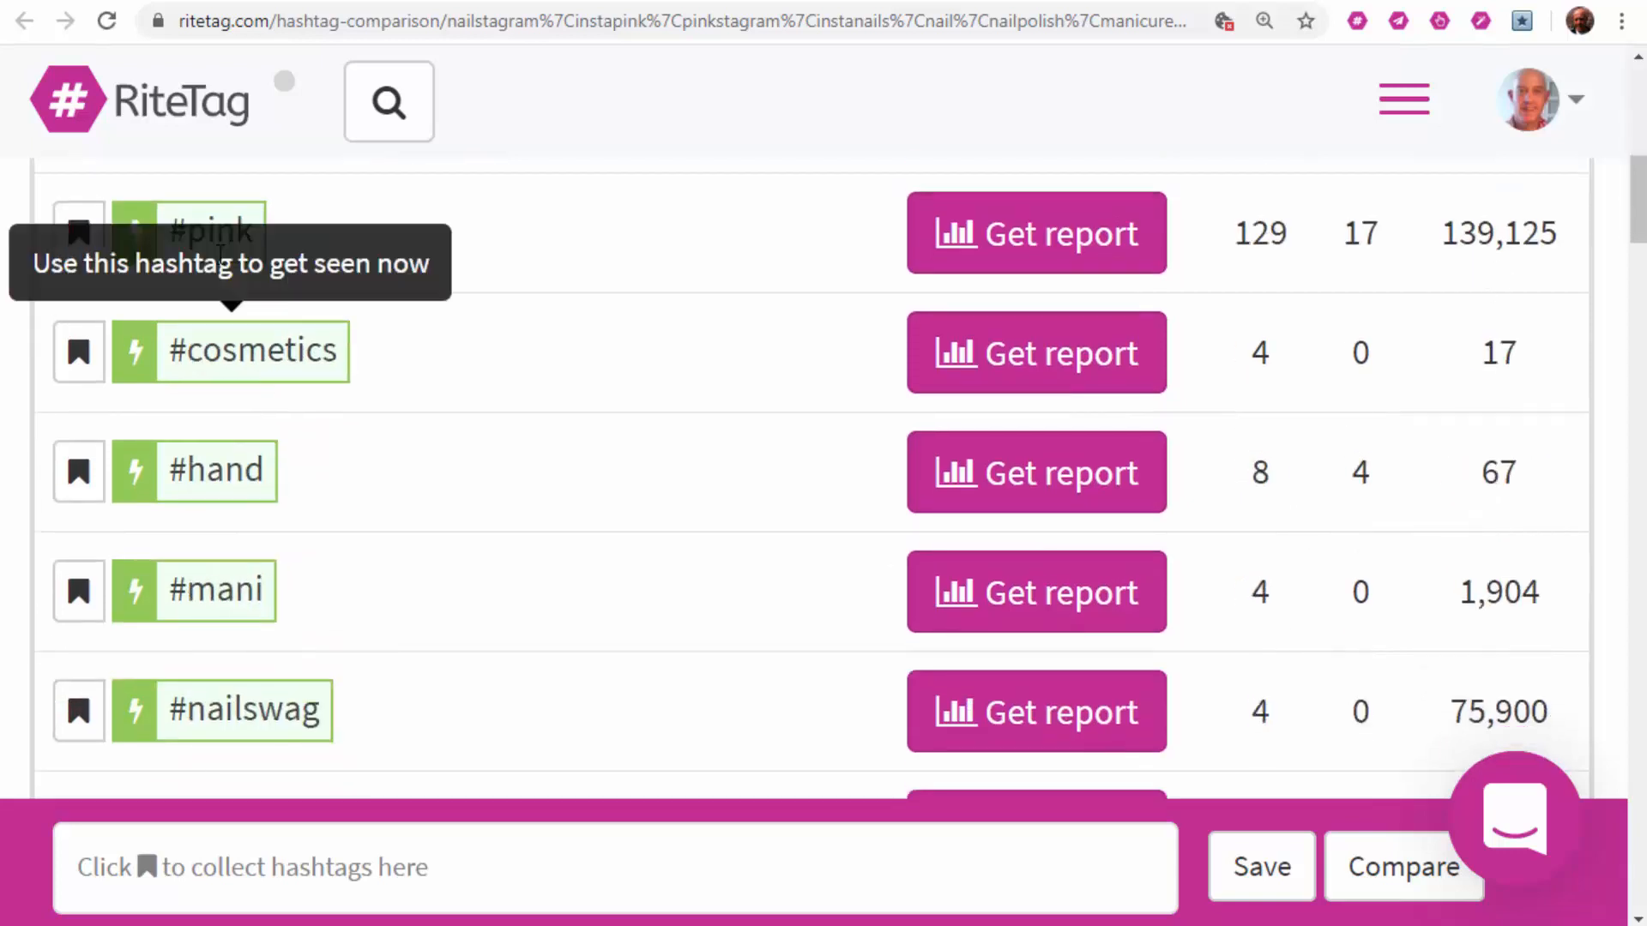
pyautogui.click(78, 711)
pyautogui.click(78, 591)
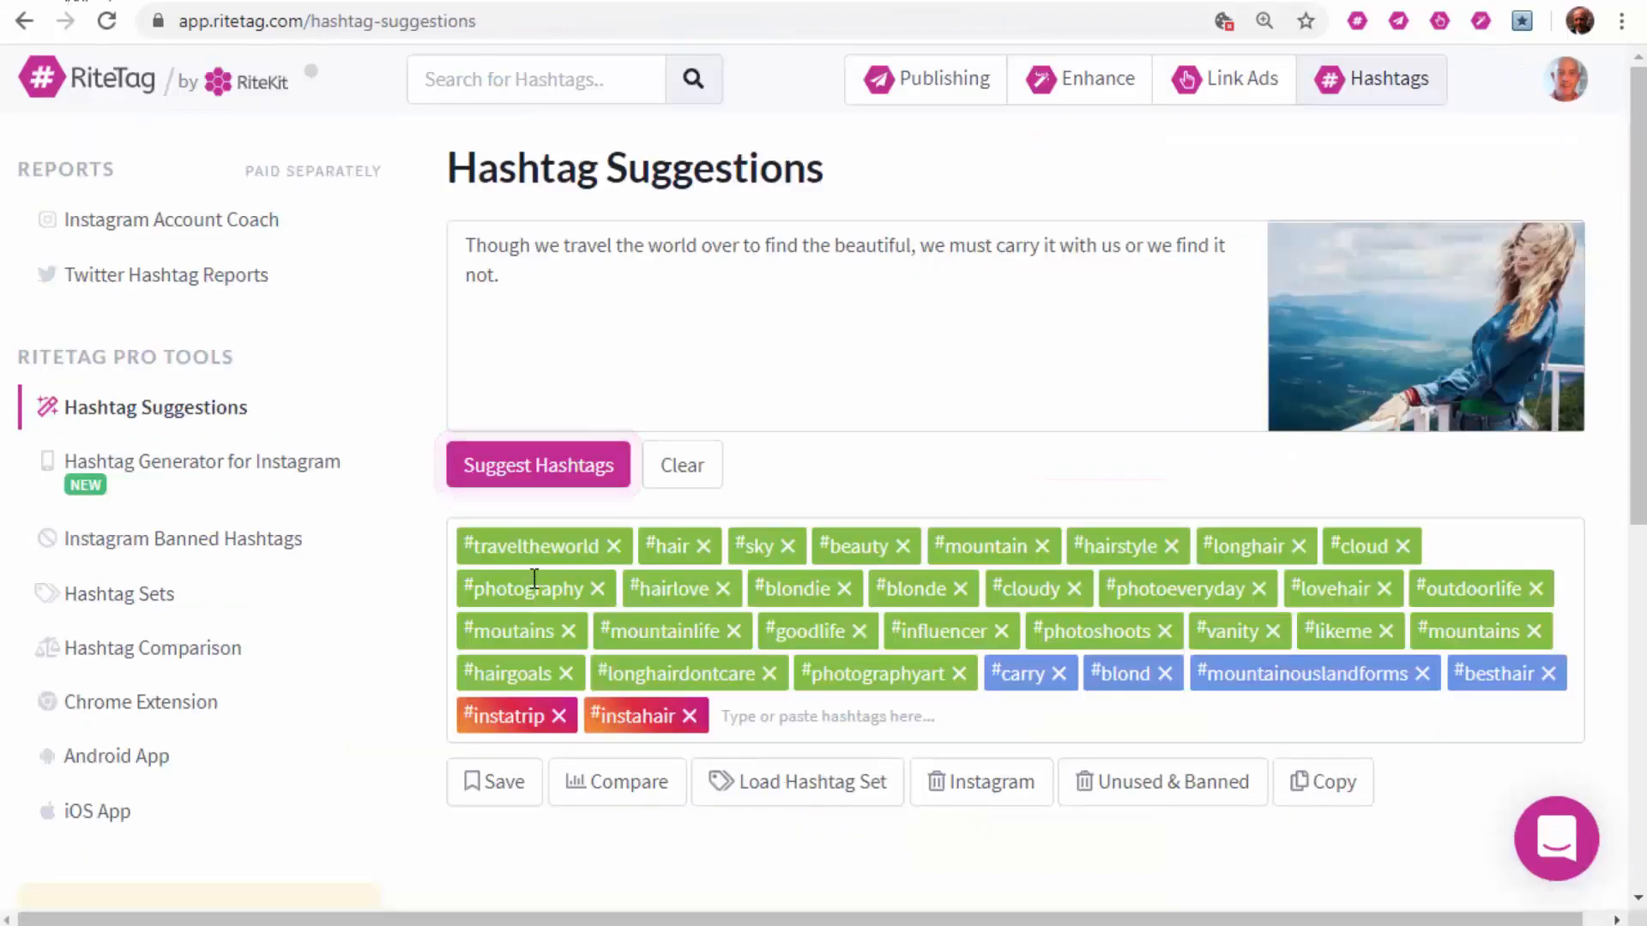
# Step: Browse the suggestions and saved Hashtag Sets, then return to Creator Studio's Content Library
pyautogui.scroll(-3, 209, 717)
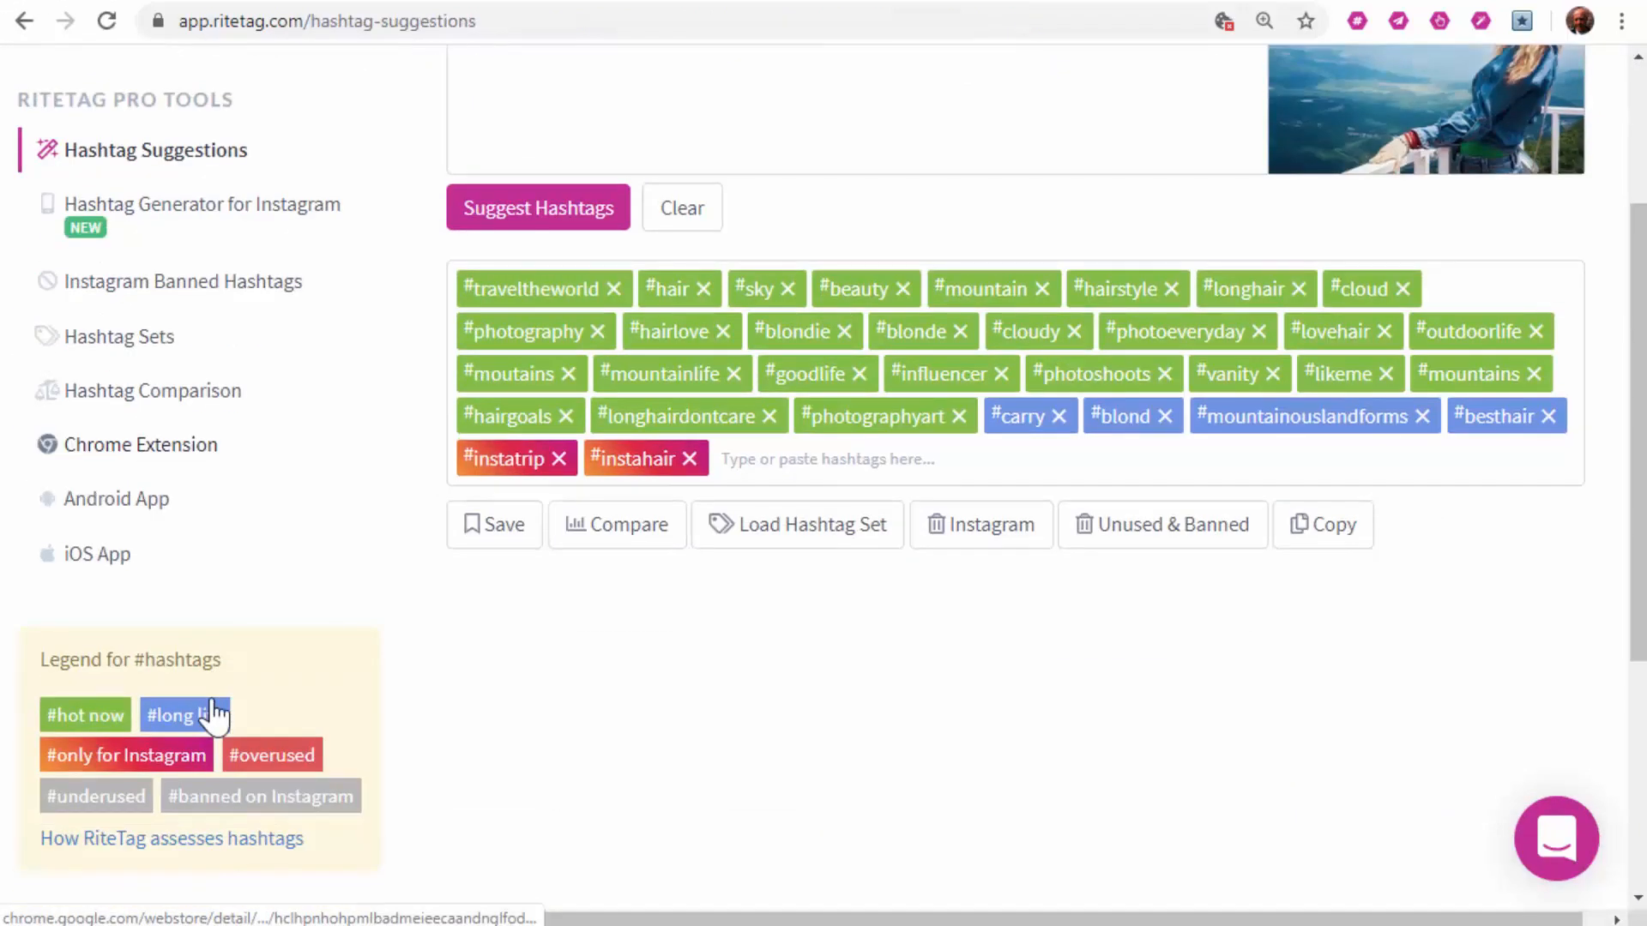
pyautogui.click(121, 345)
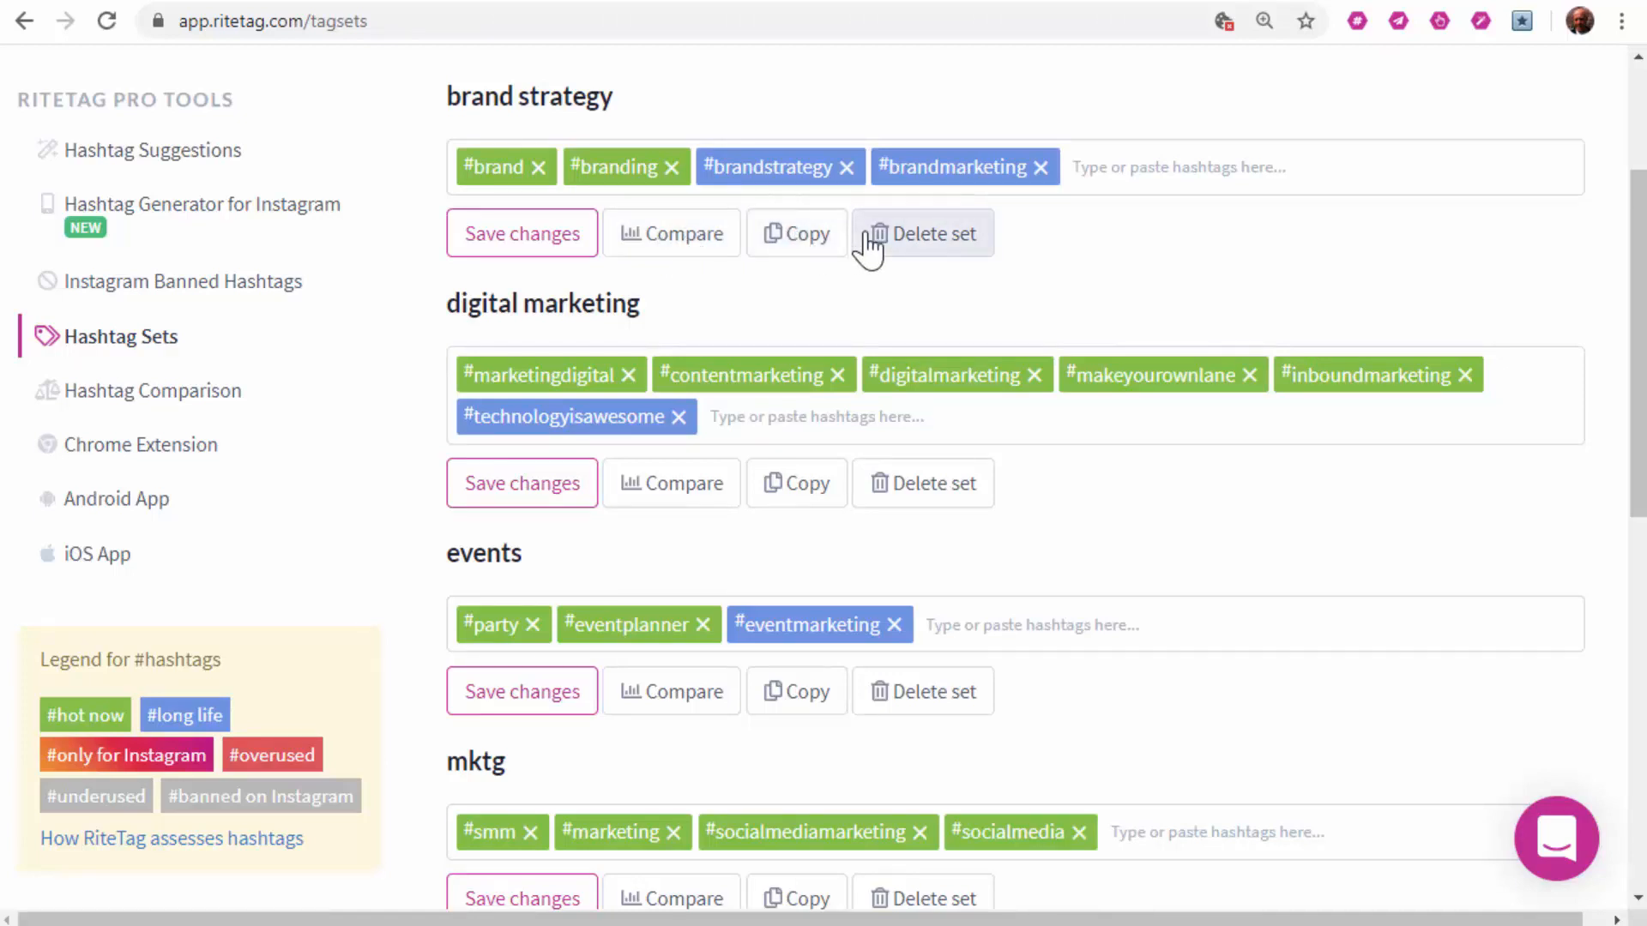
pyautogui.hotkey('ctrl', 'Tab')
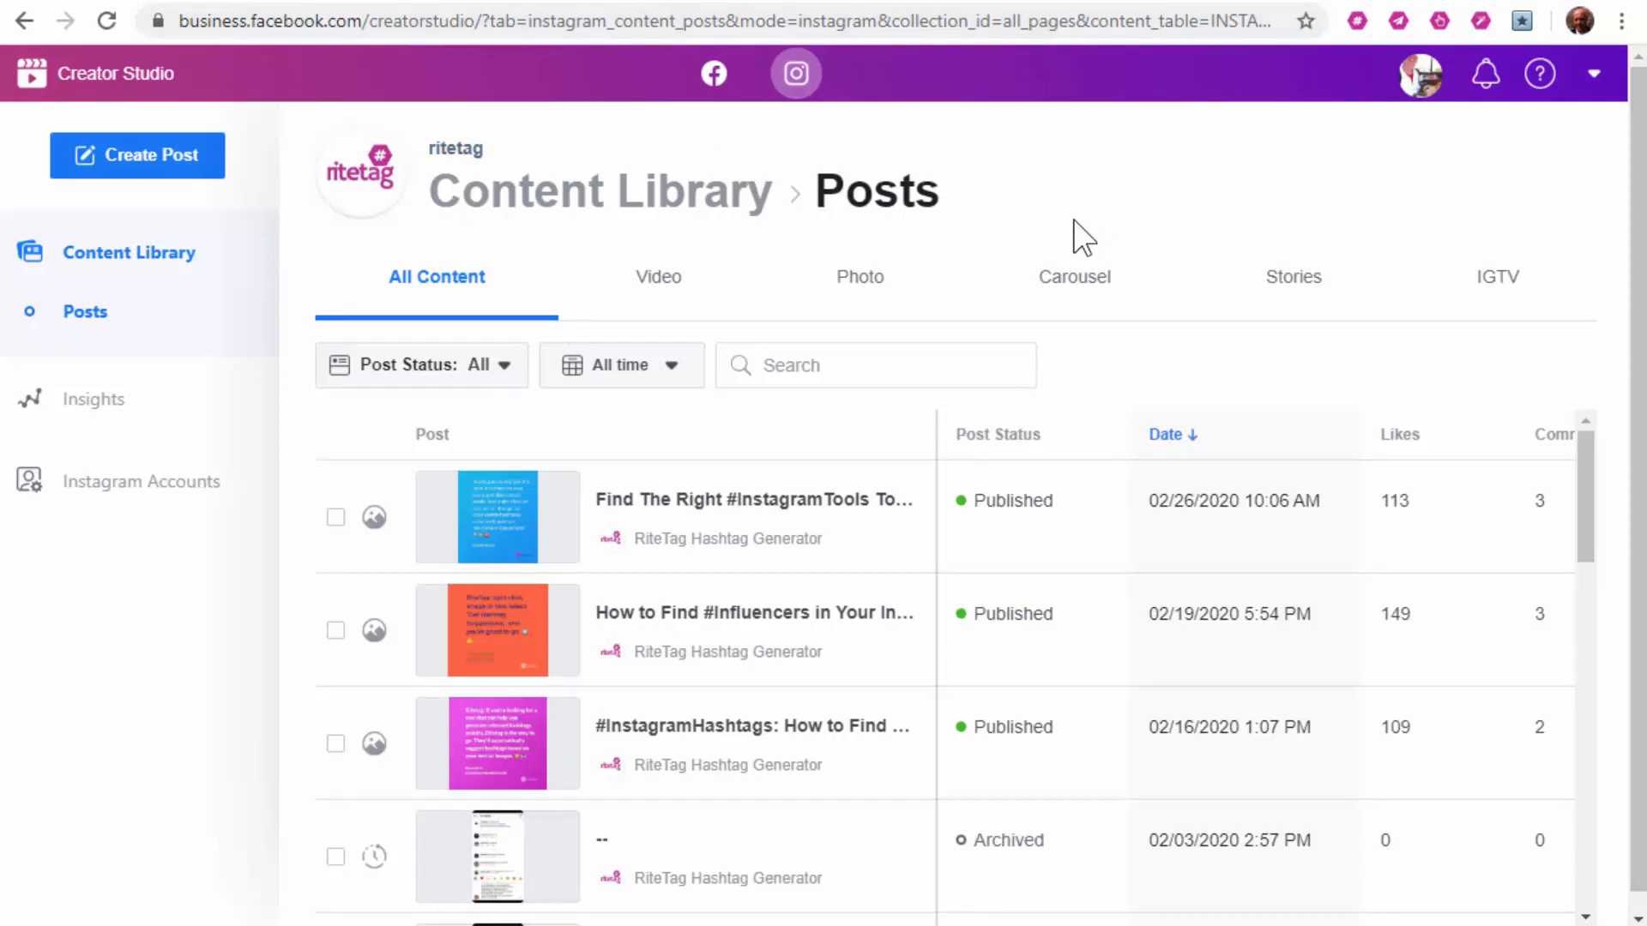
# Step: Create an Instagram feed post with the Osaka caption and nail photo, also posting to RiteTag's Facebook page
pyautogui.click(168, 161)
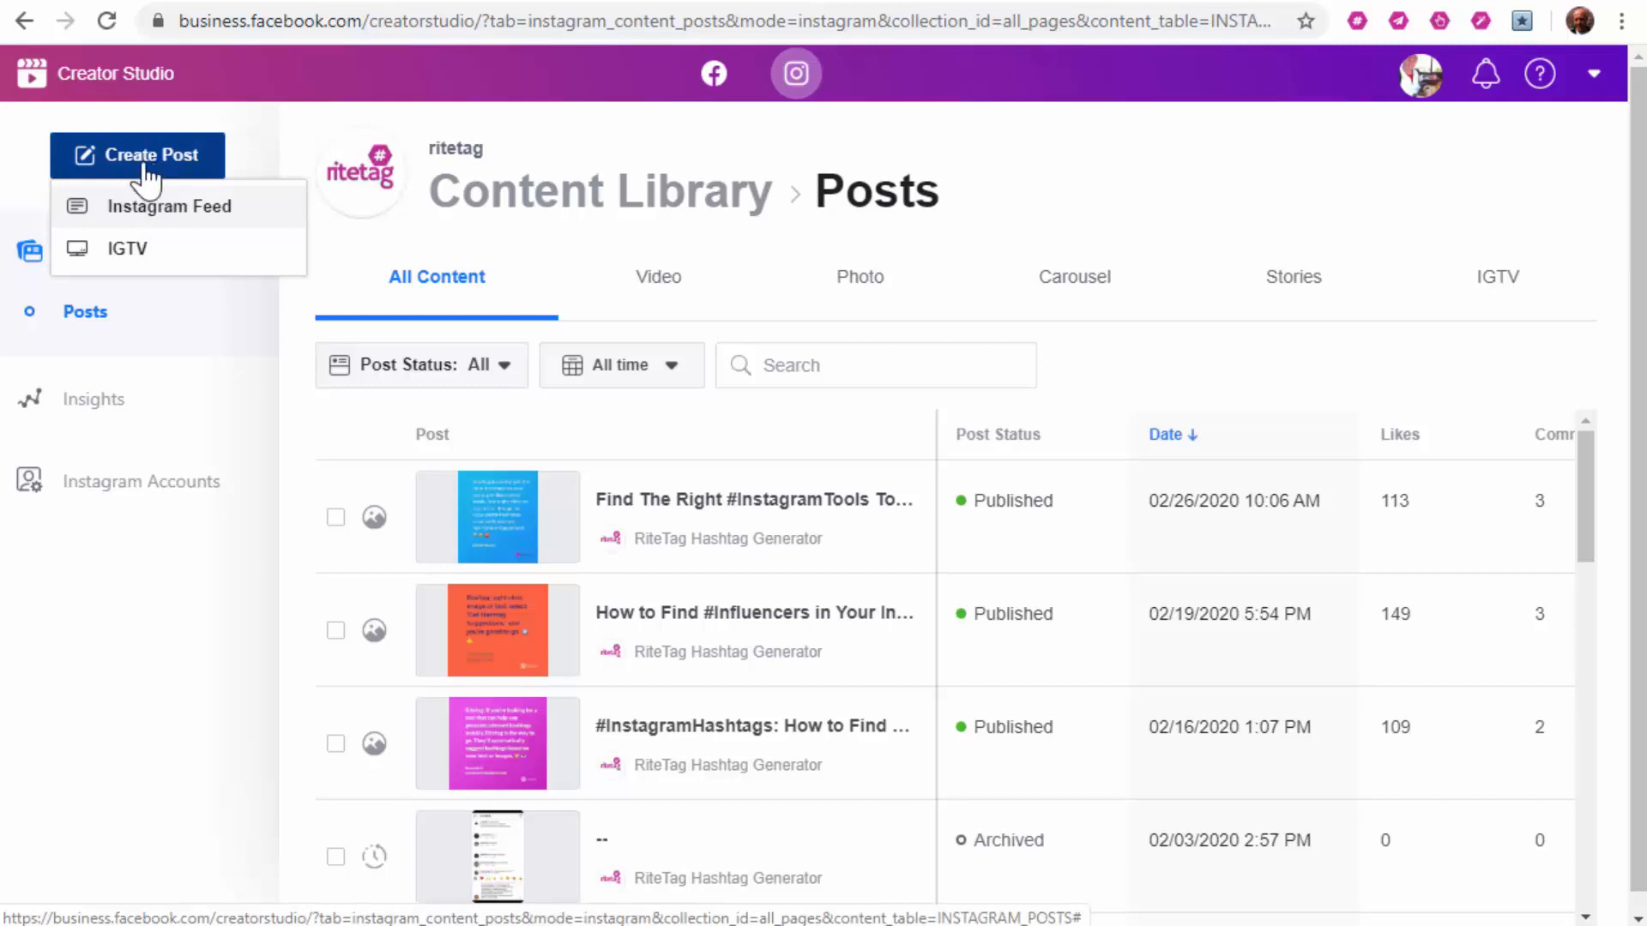
pyautogui.click(151, 209)
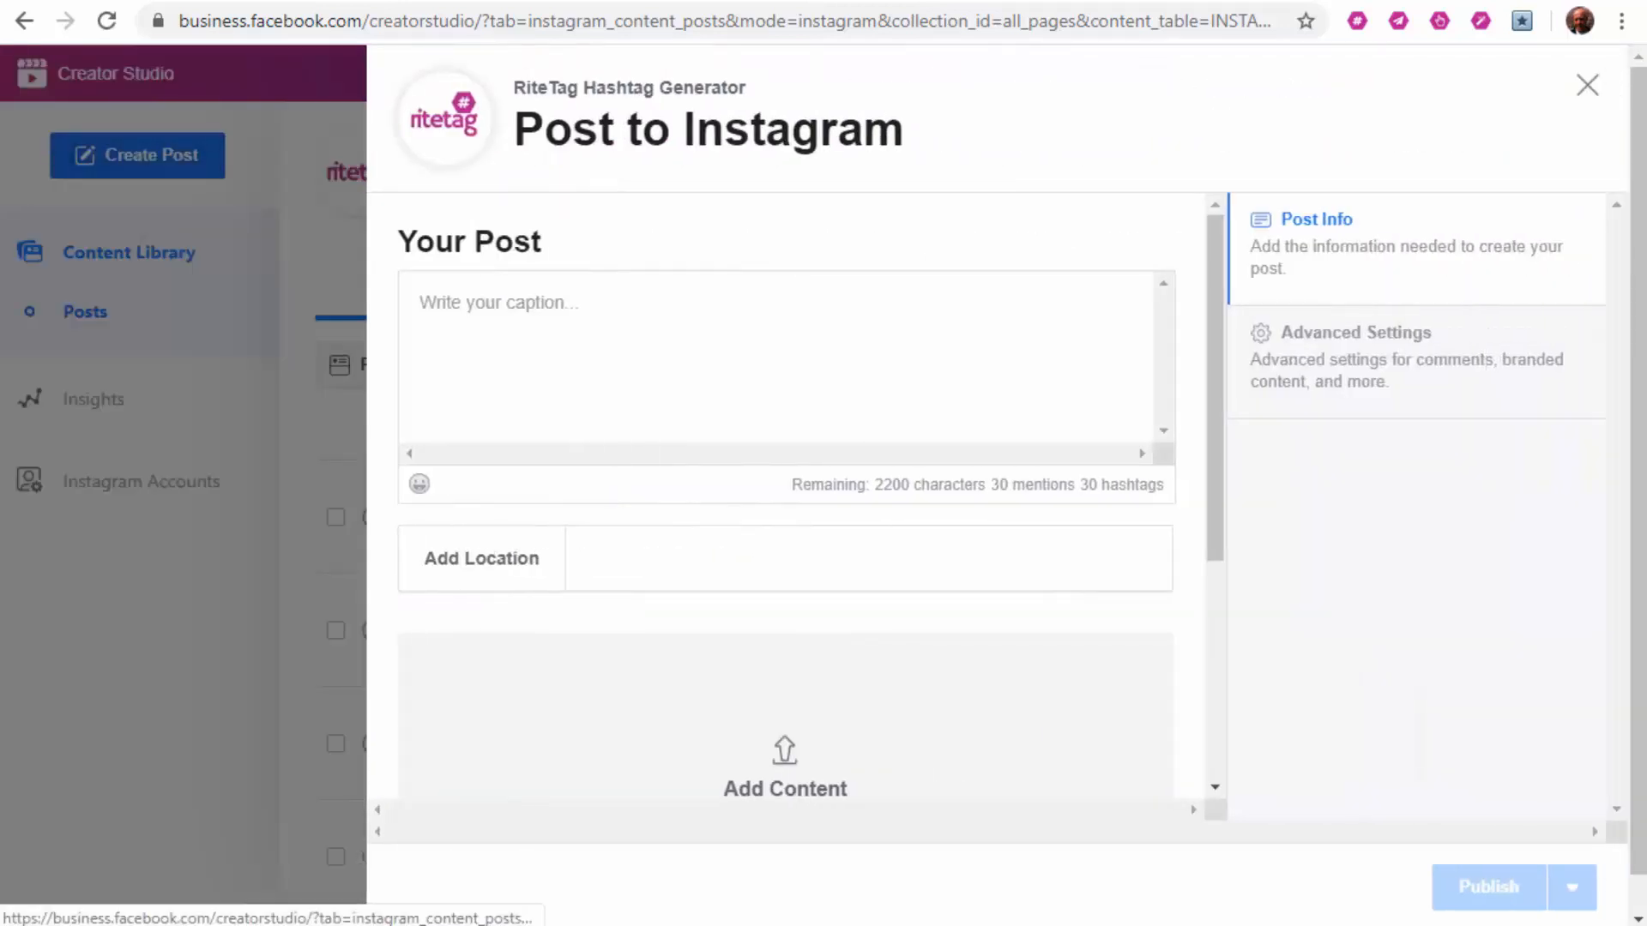
pyautogui.write('Women in Osaka line up to get 3D manicured fingernails like these. Is this just in Japan or are they everywhere?')
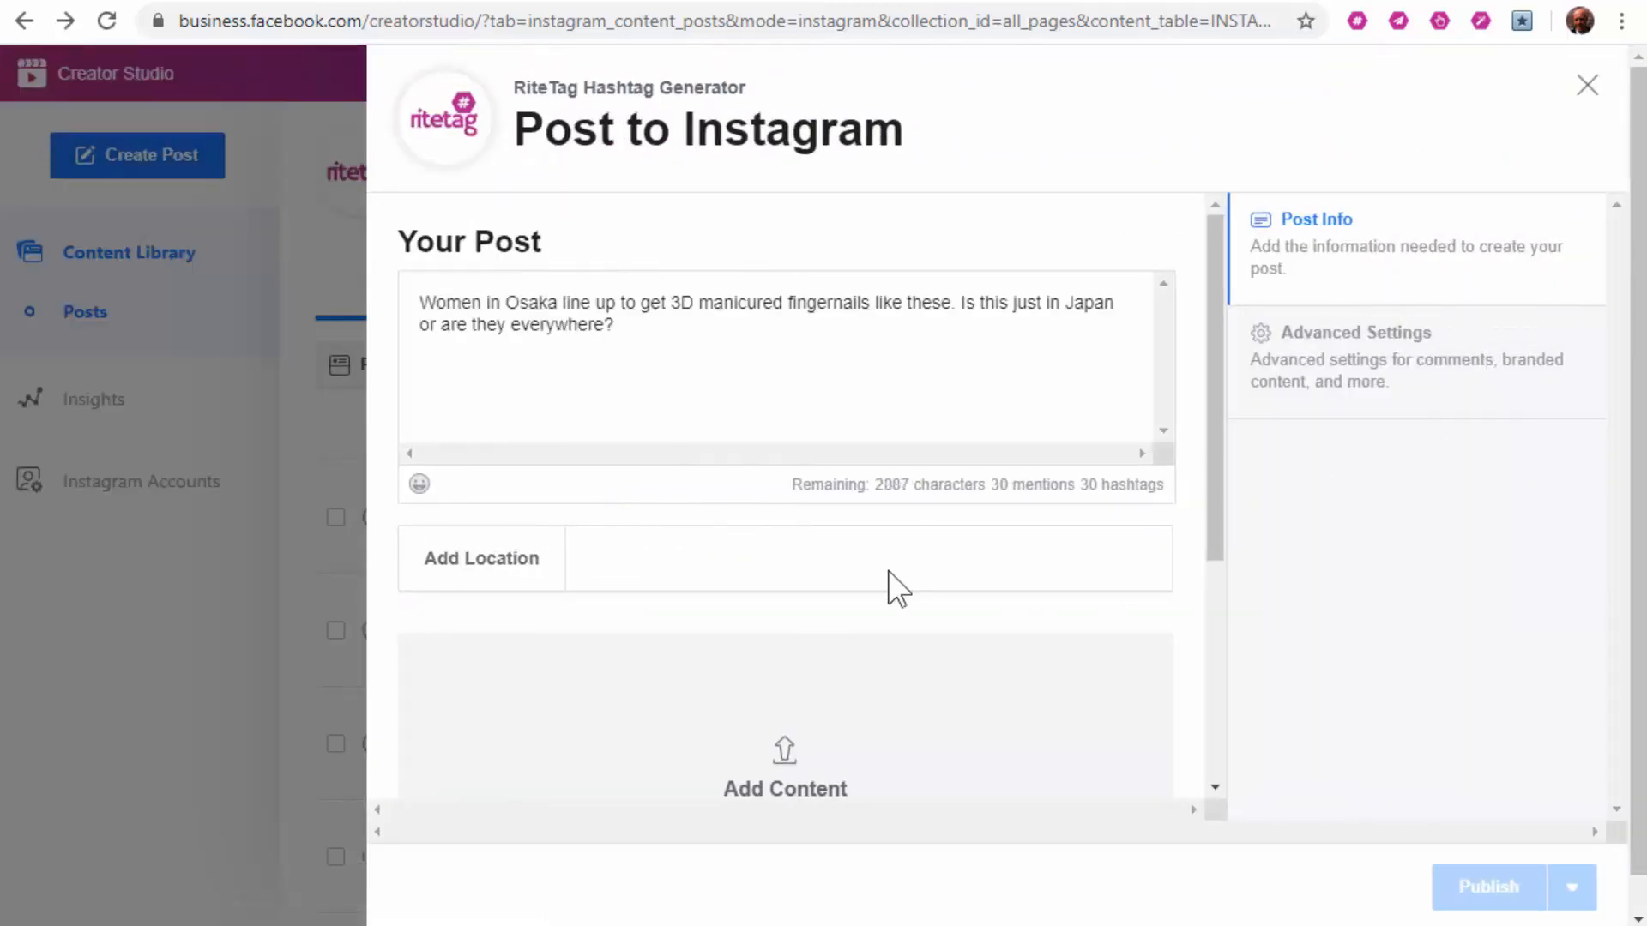
pyautogui.scroll(-4, 819, 540)
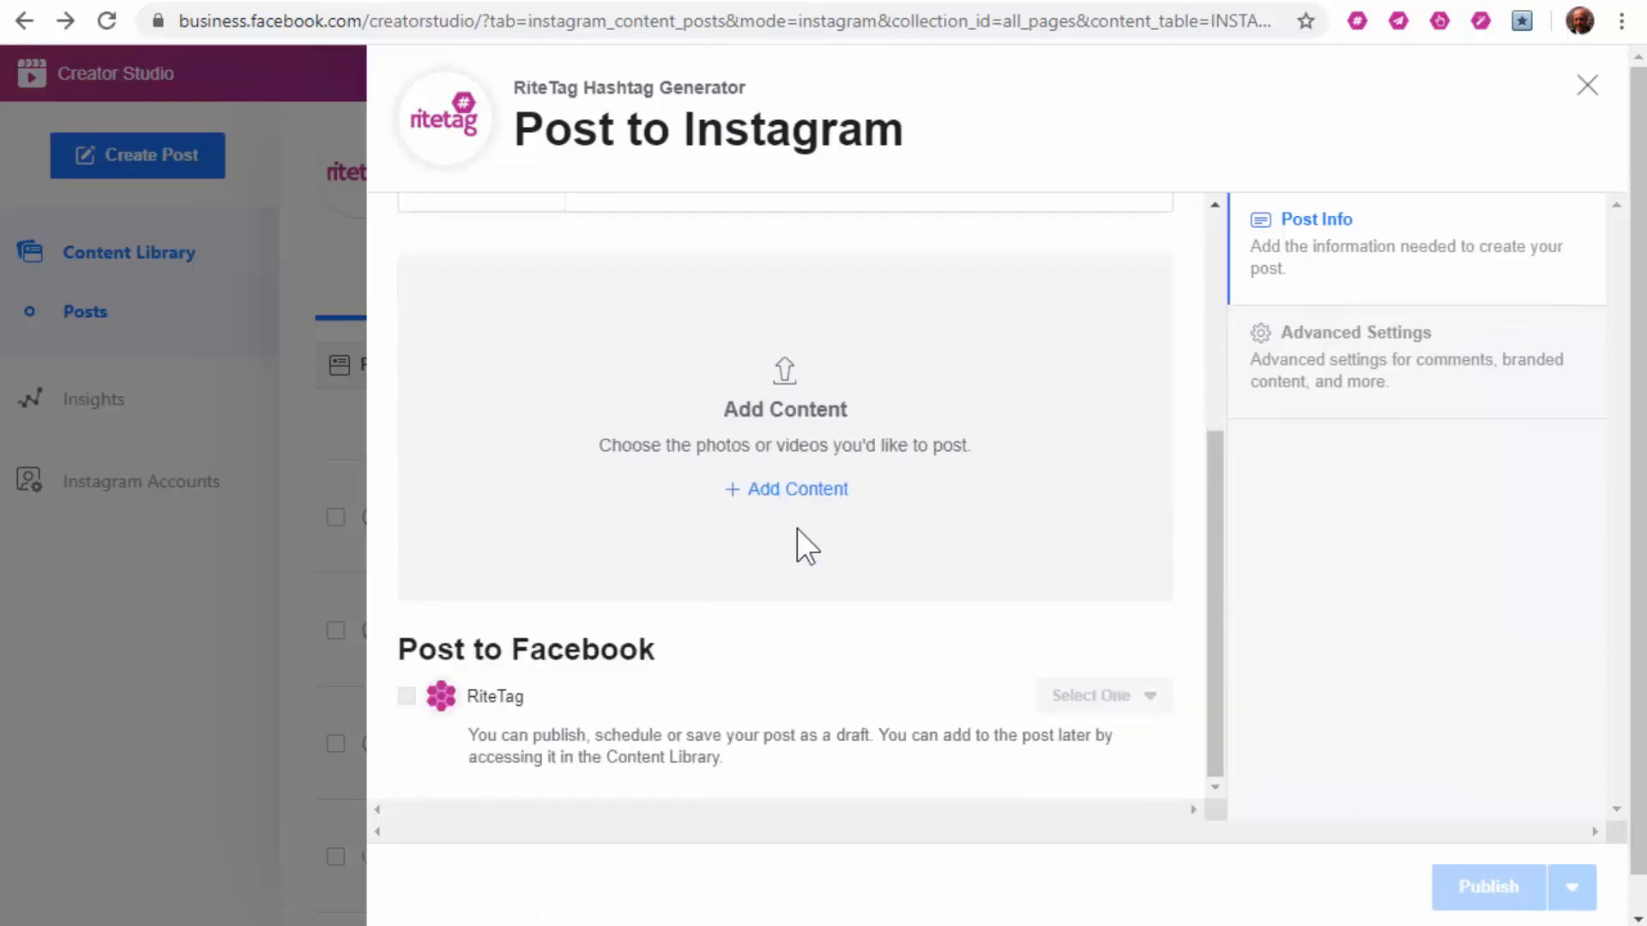
pyautogui.click(797, 491)
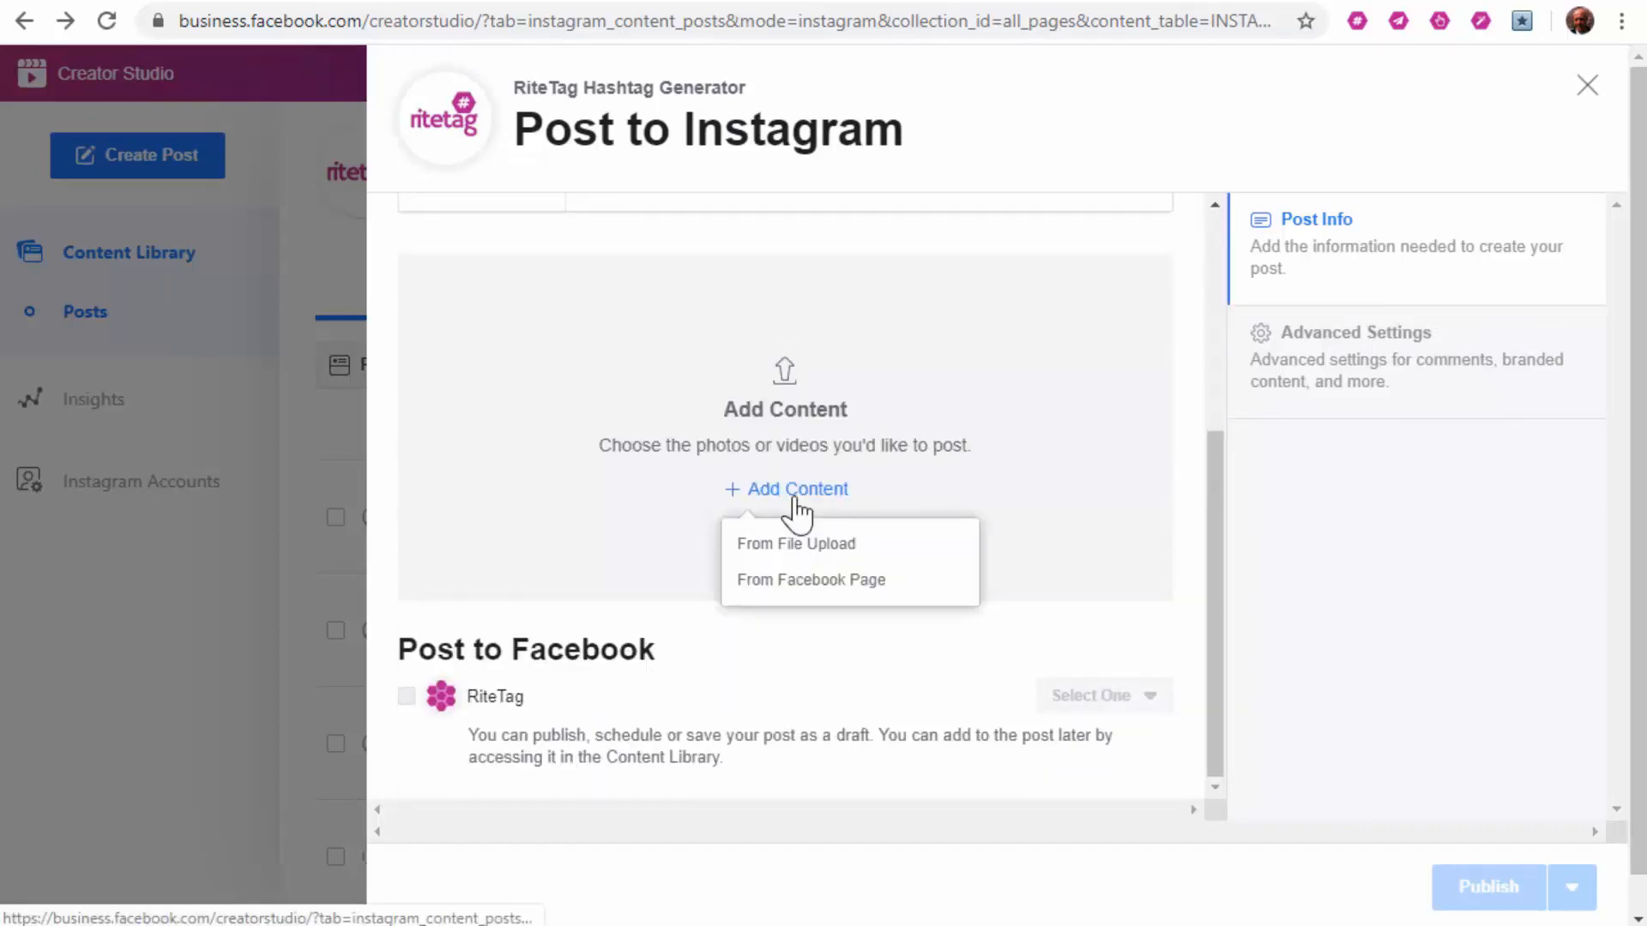
pyautogui.click(802, 547)
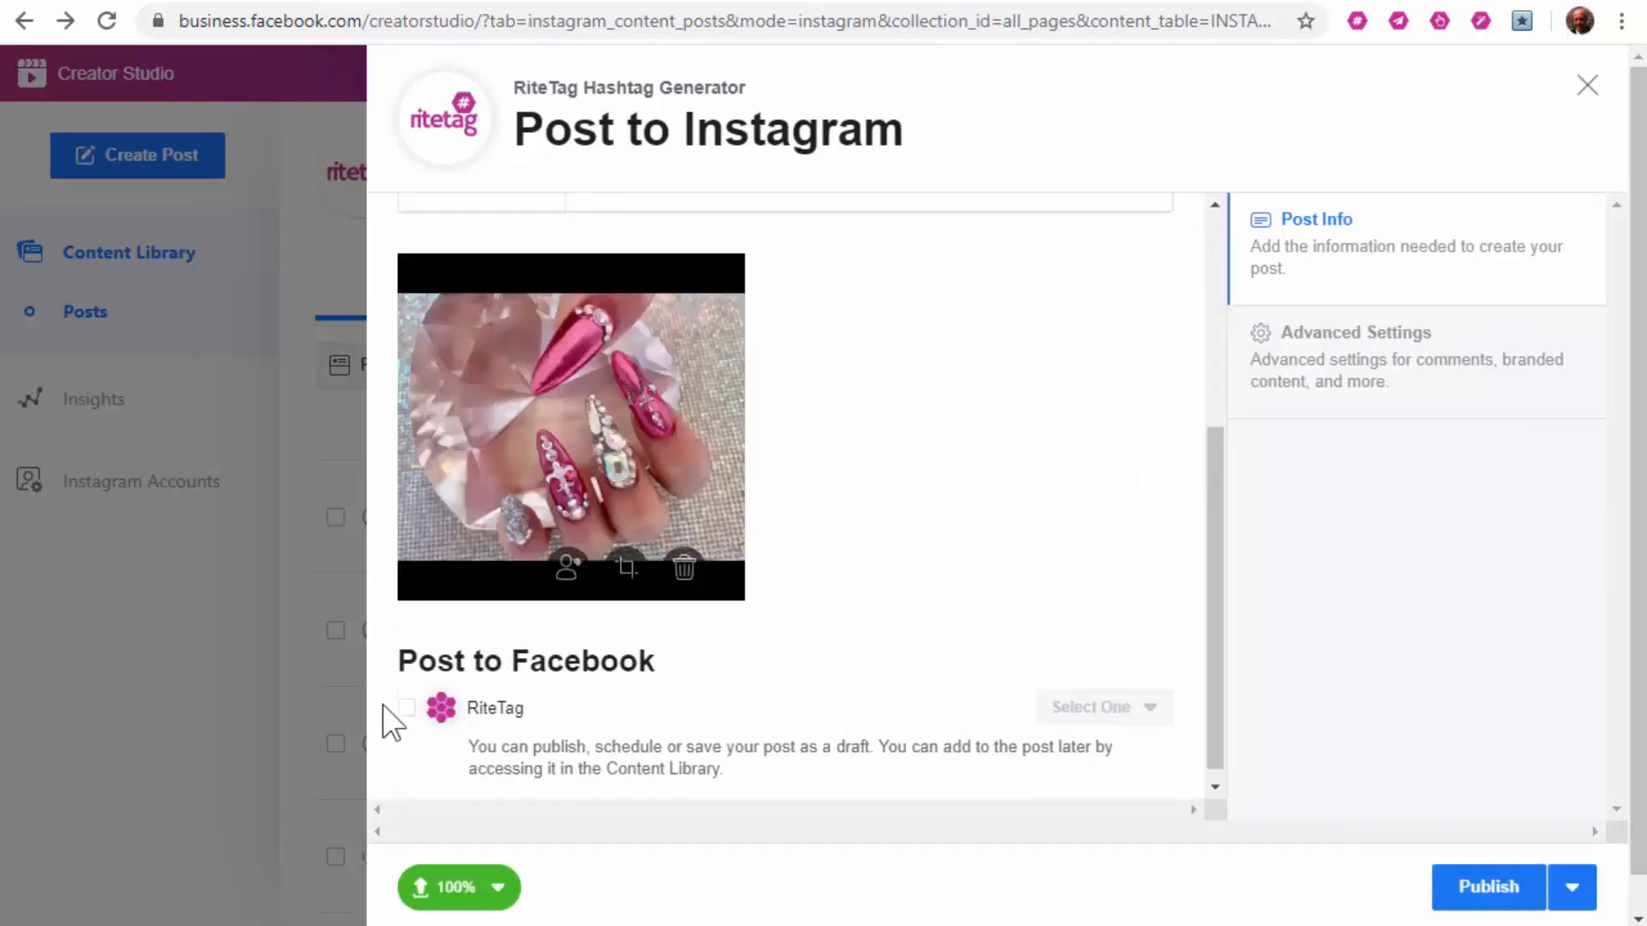
pyautogui.click(406, 708)
# Step: Select all 30 nail-photo hashtags, untick #finger and #hand, and show them as text
pyautogui.rightClick(577, 375)
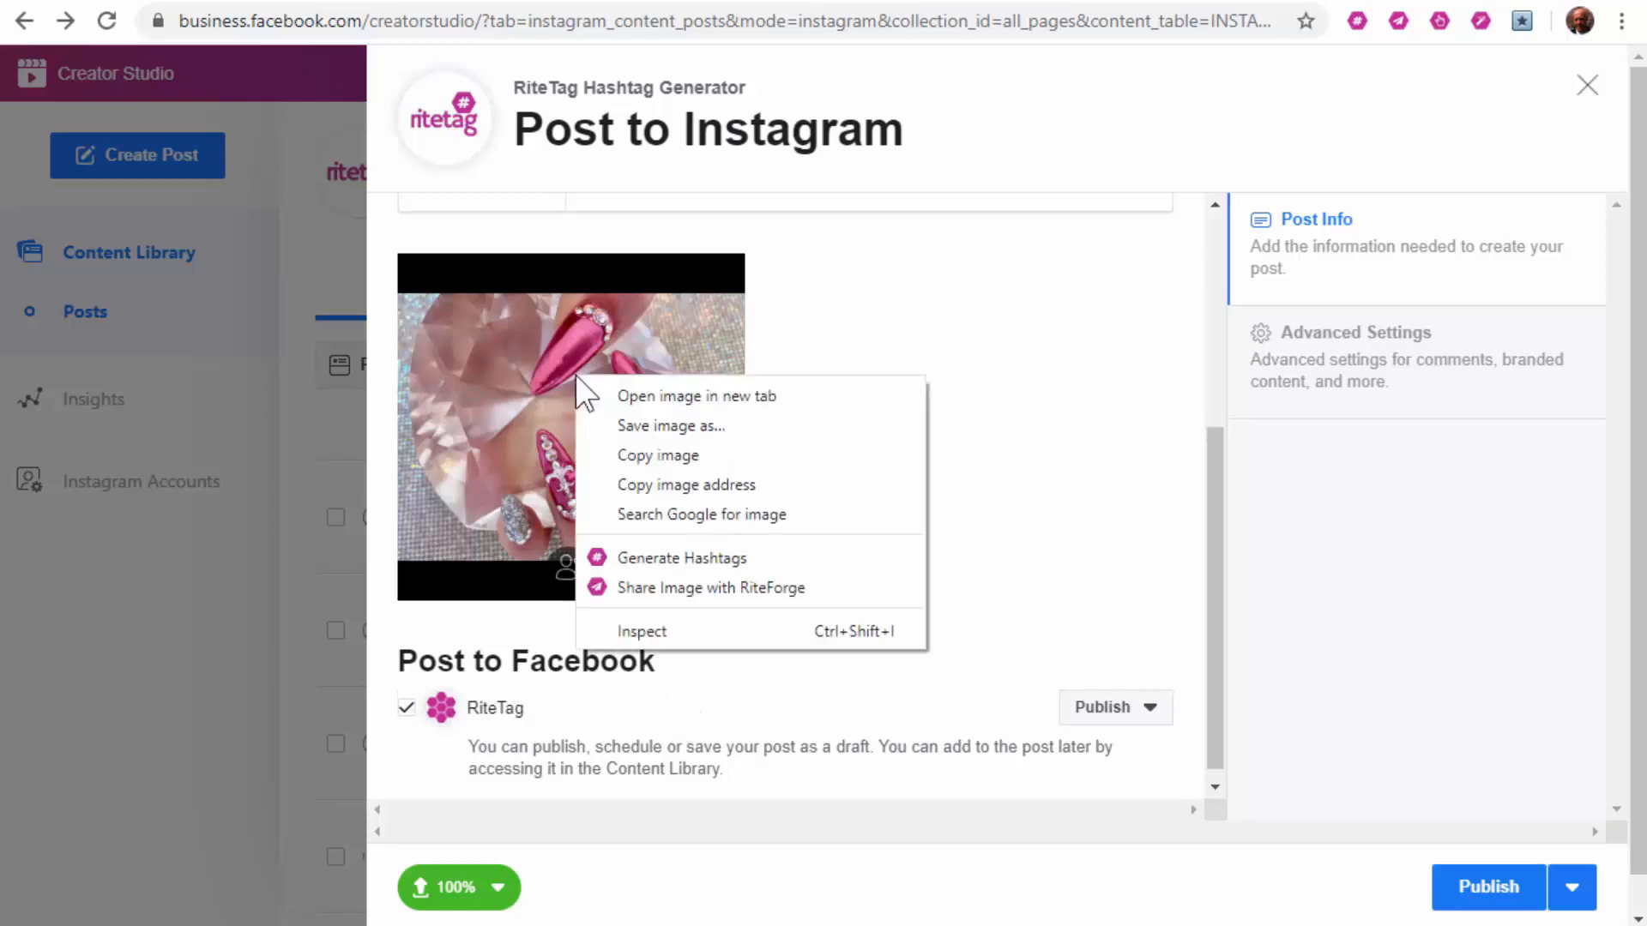
pyautogui.click(710, 559)
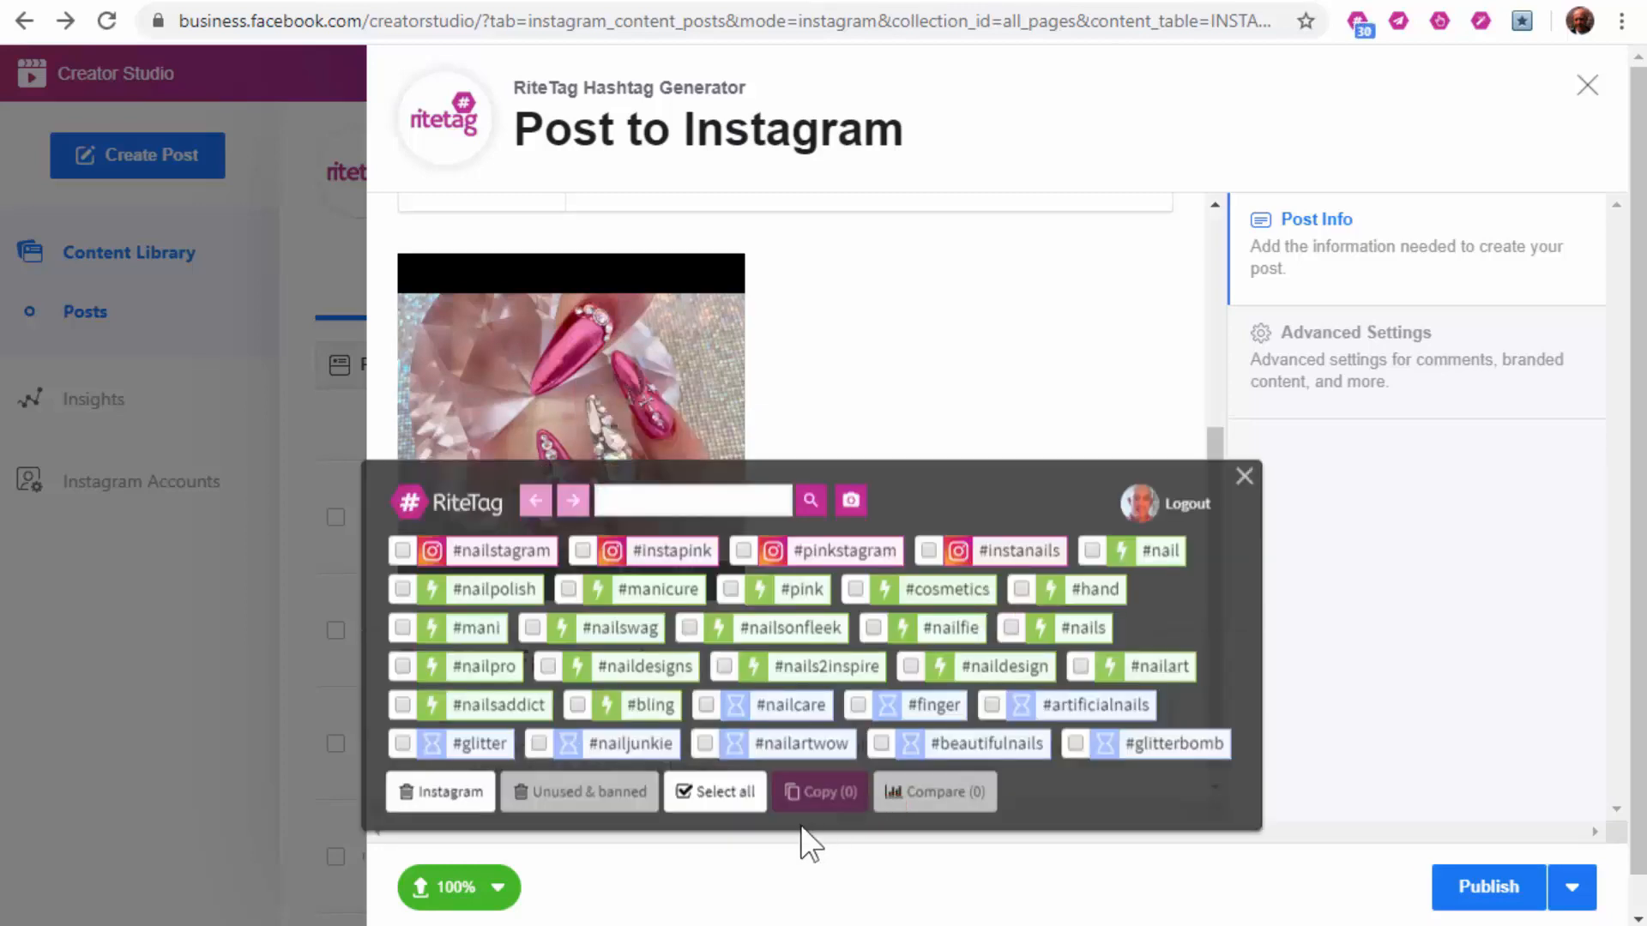
pyautogui.click(724, 796)
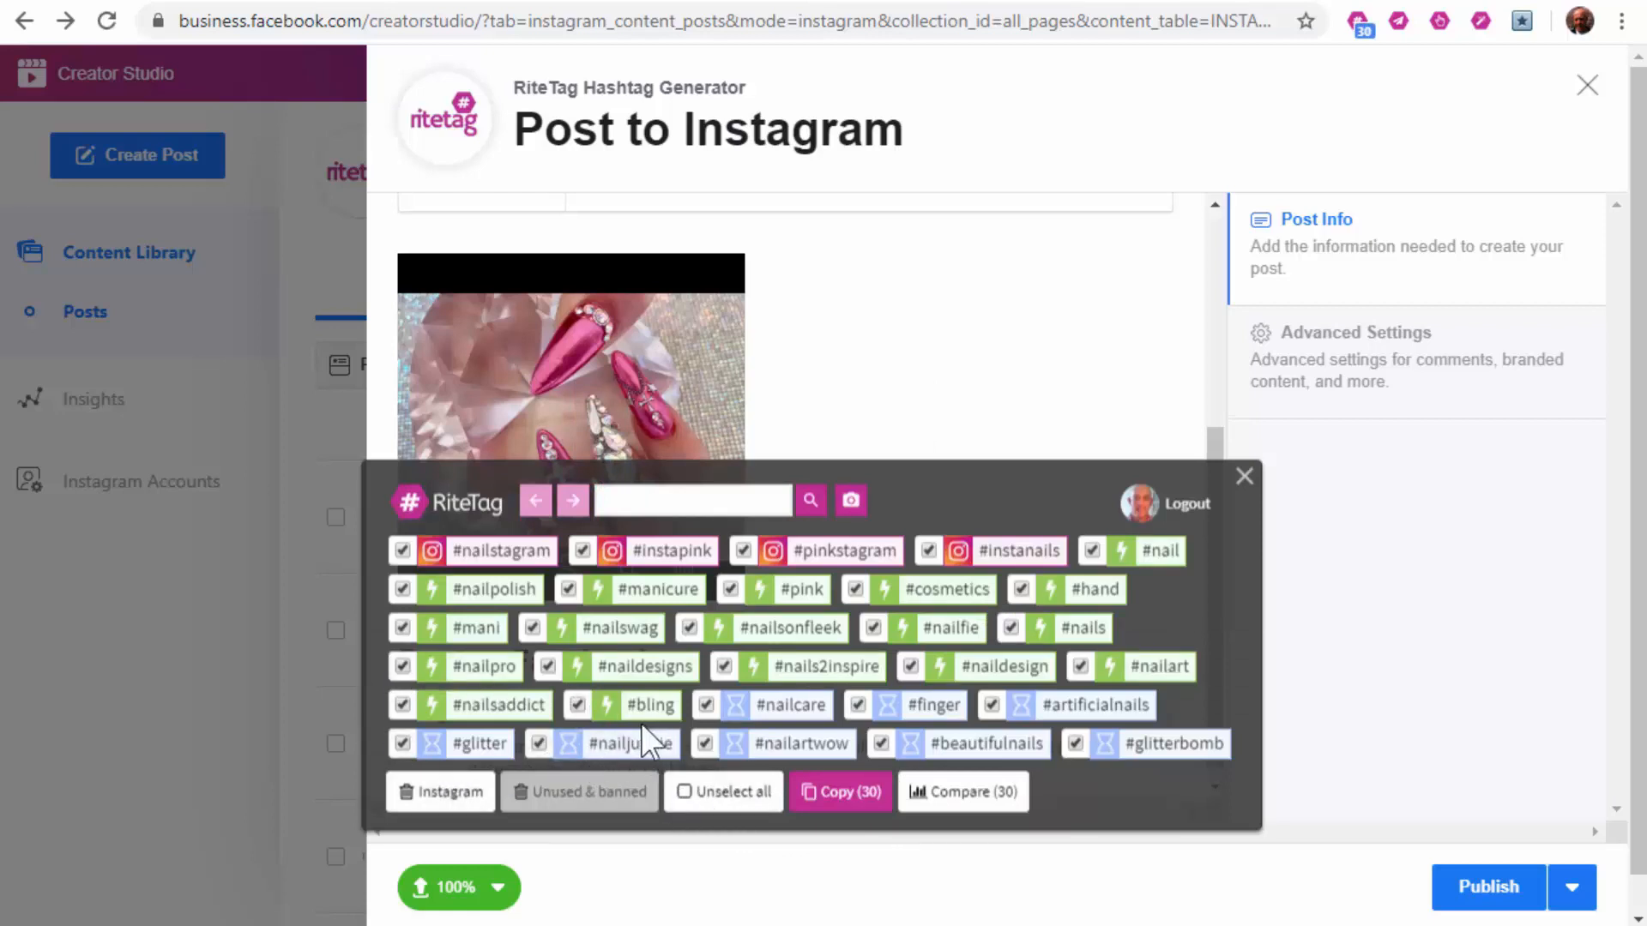
pyautogui.click(857, 704)
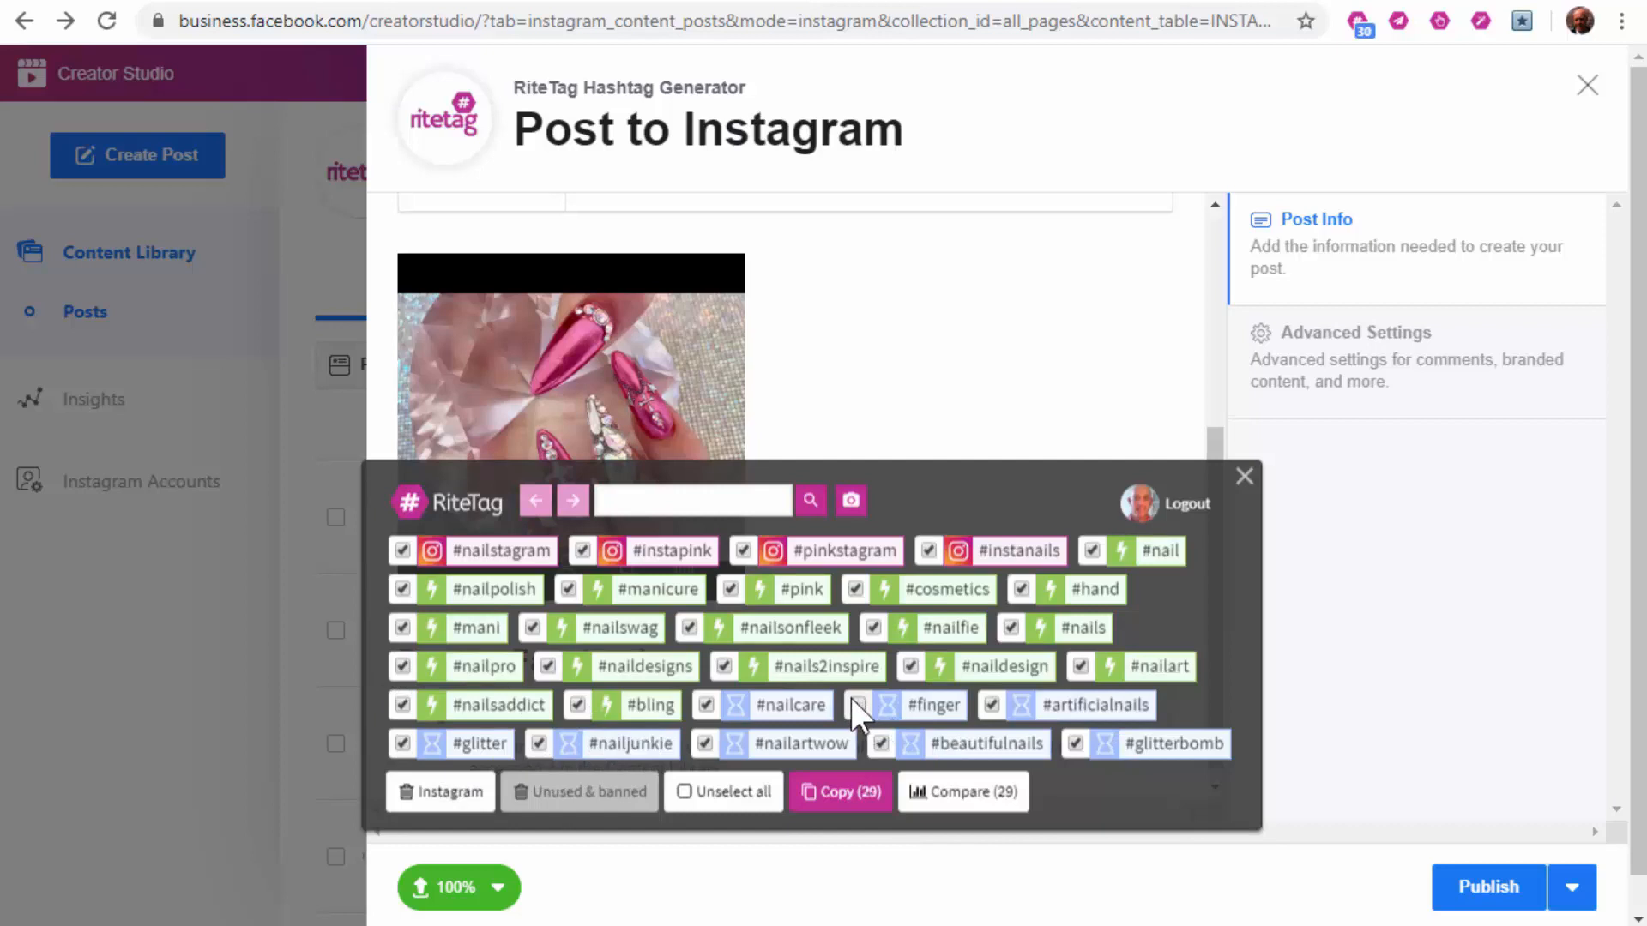
pyautogui.click(1021, 588)
pyautogui.click(855, 791)
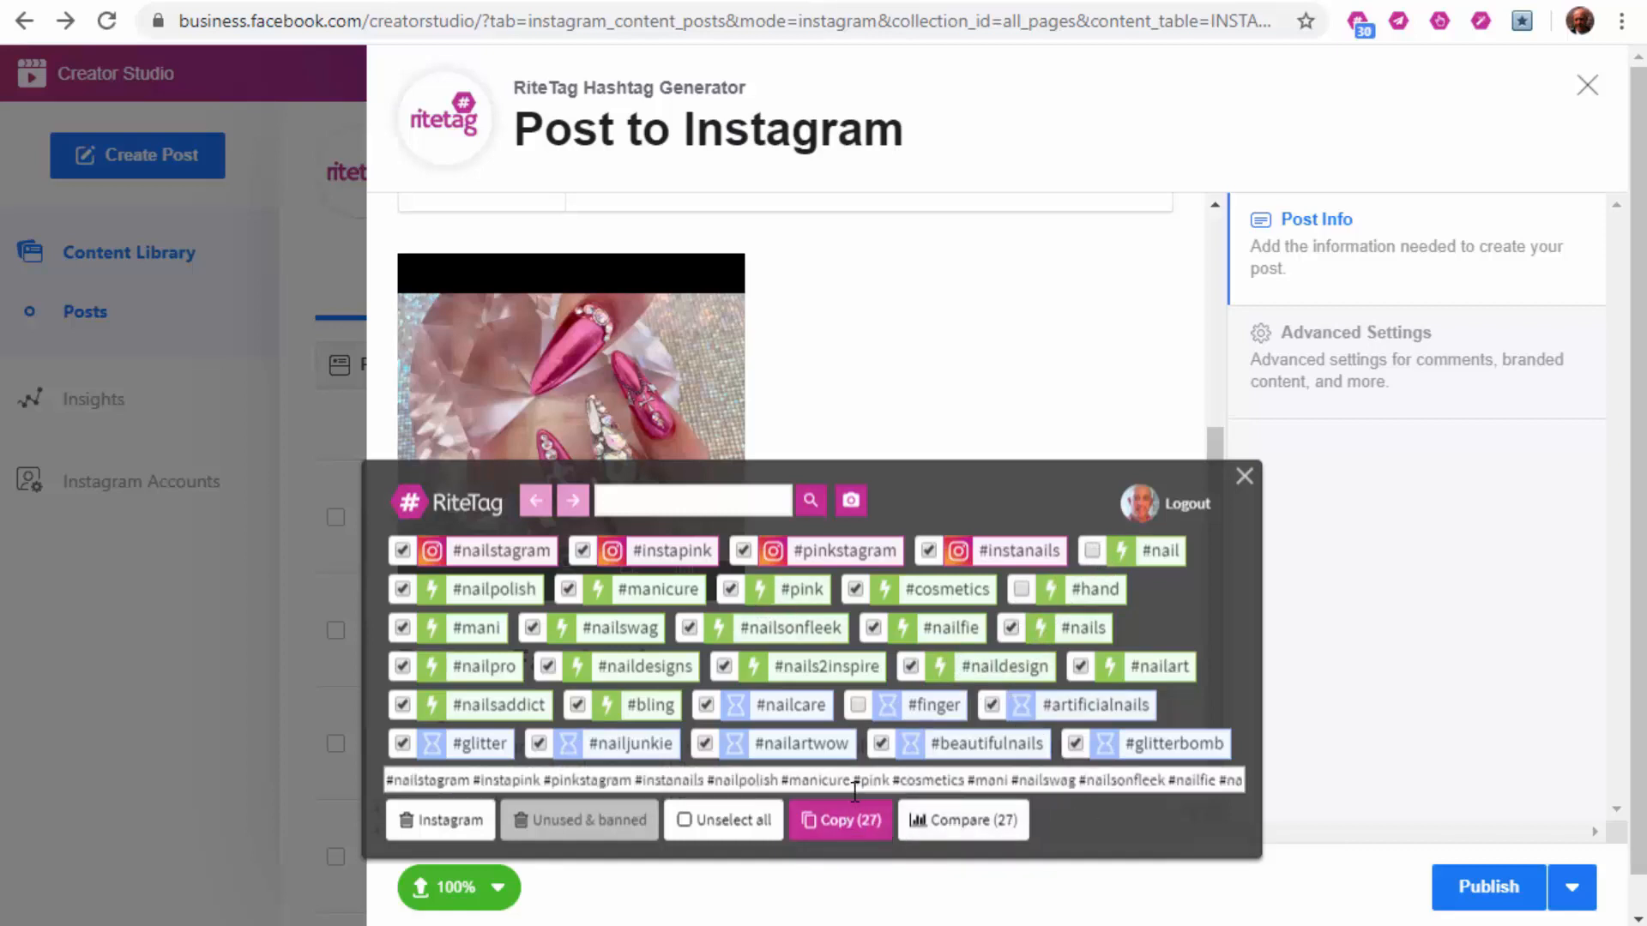
# Step: Paste the 27 hashtags into the caption, delete them again, and publish the post
pyautogui.click(1245, 476)
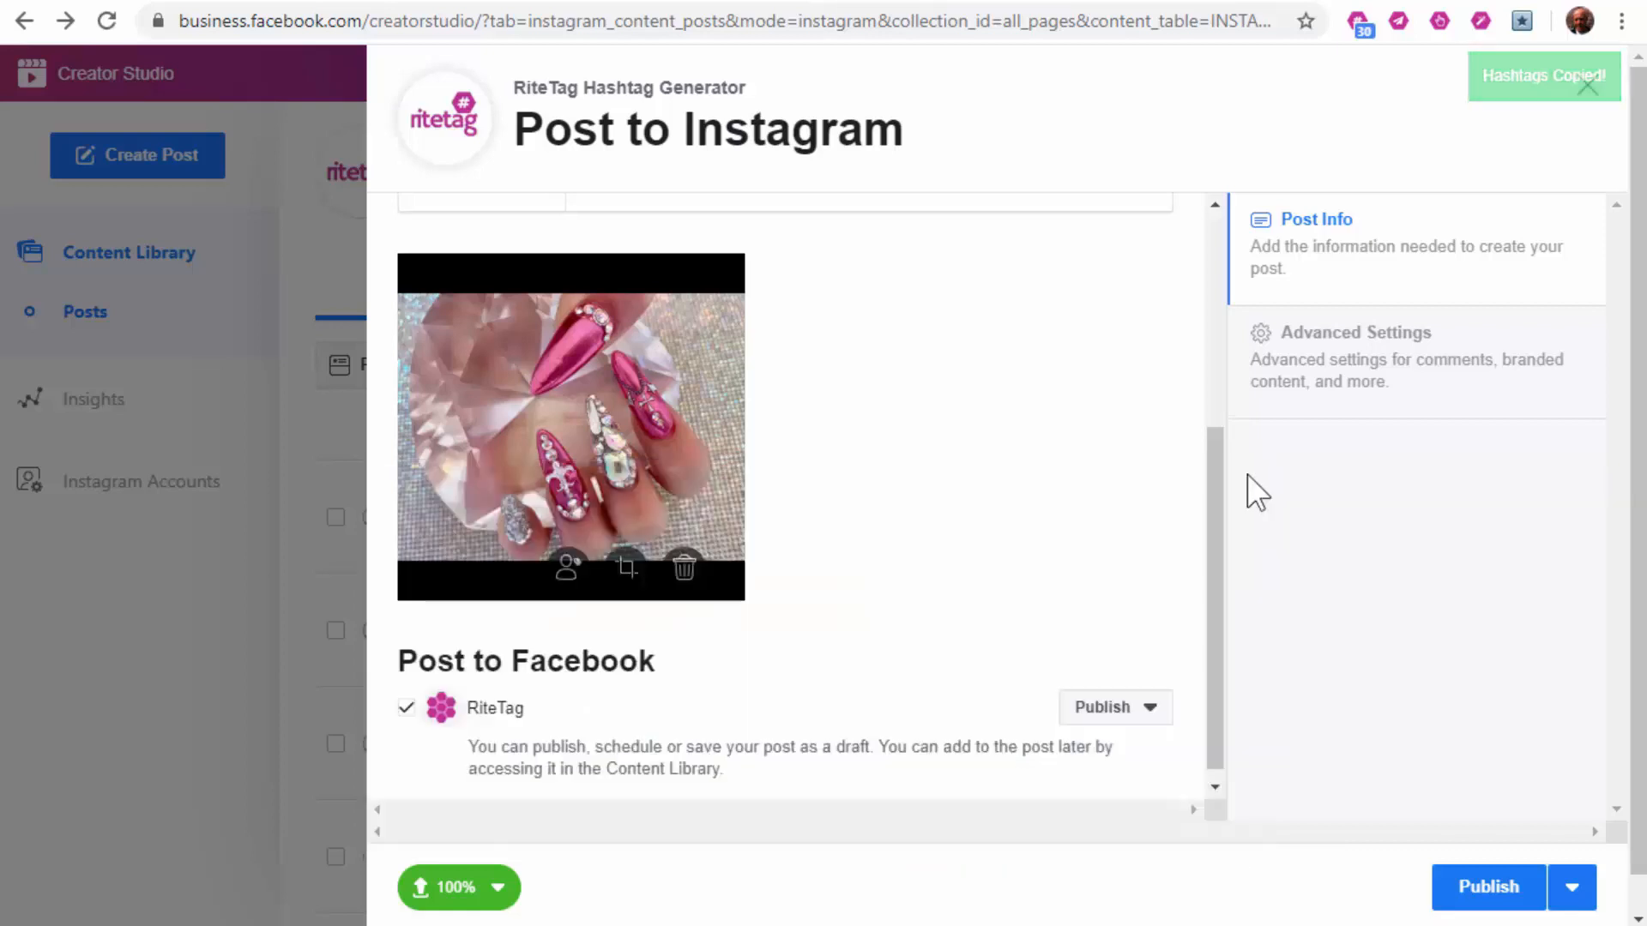
pyautogui.scroll(5, 838, 595)
pyautogui.click(739, 334)
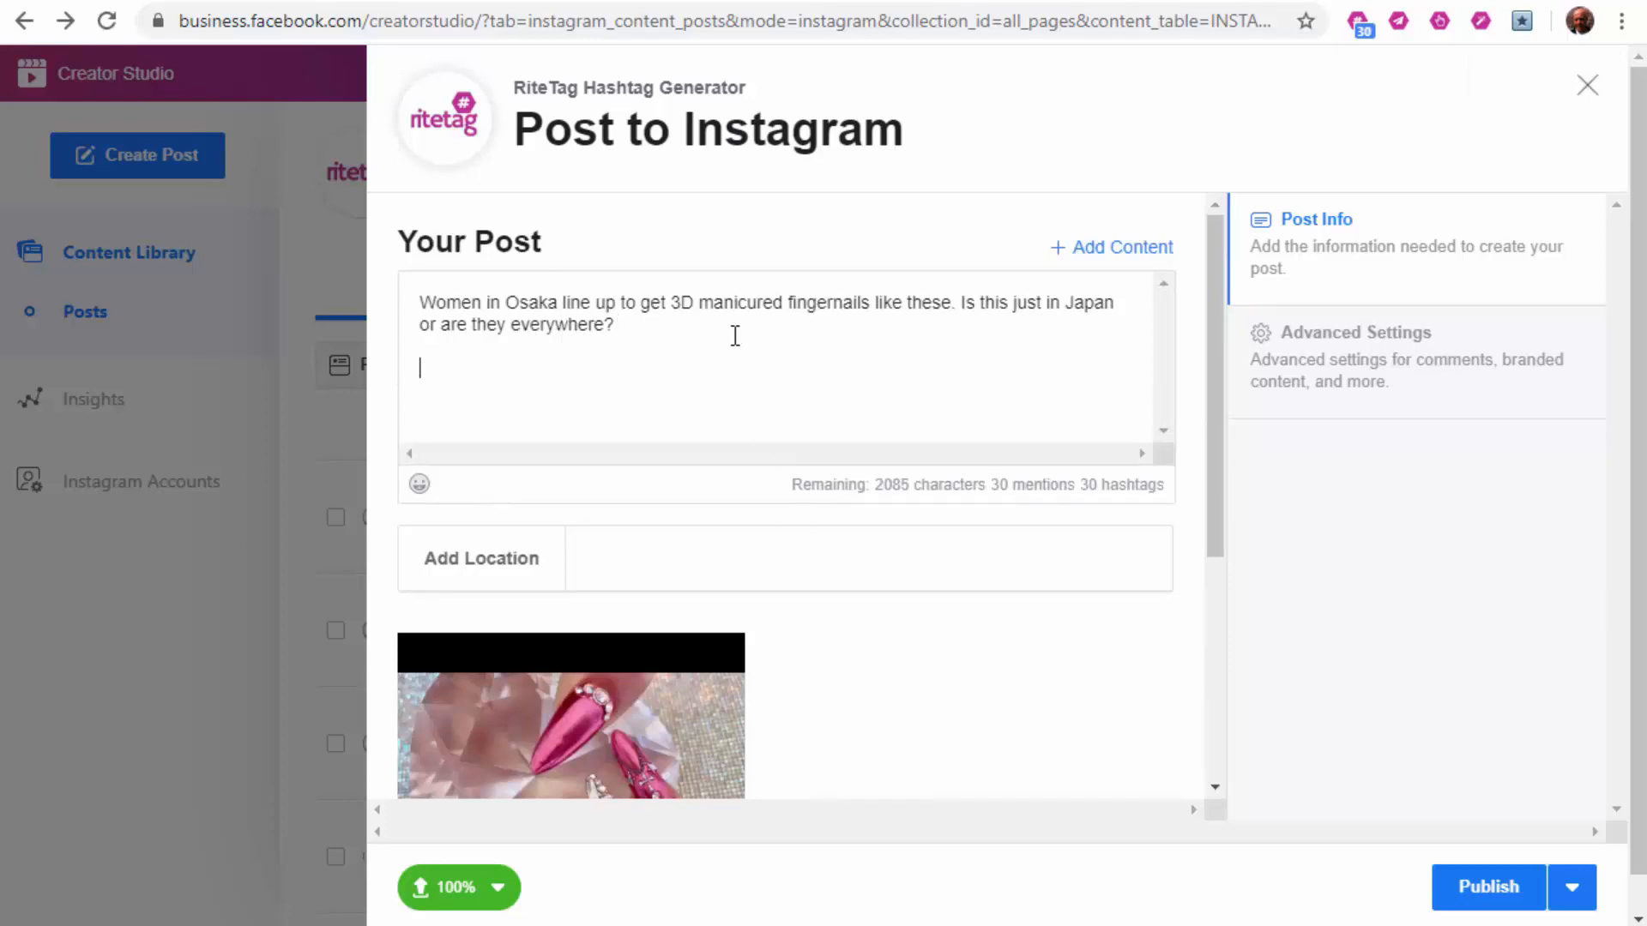
pyautogui.hotkey('ctrl', 'v')
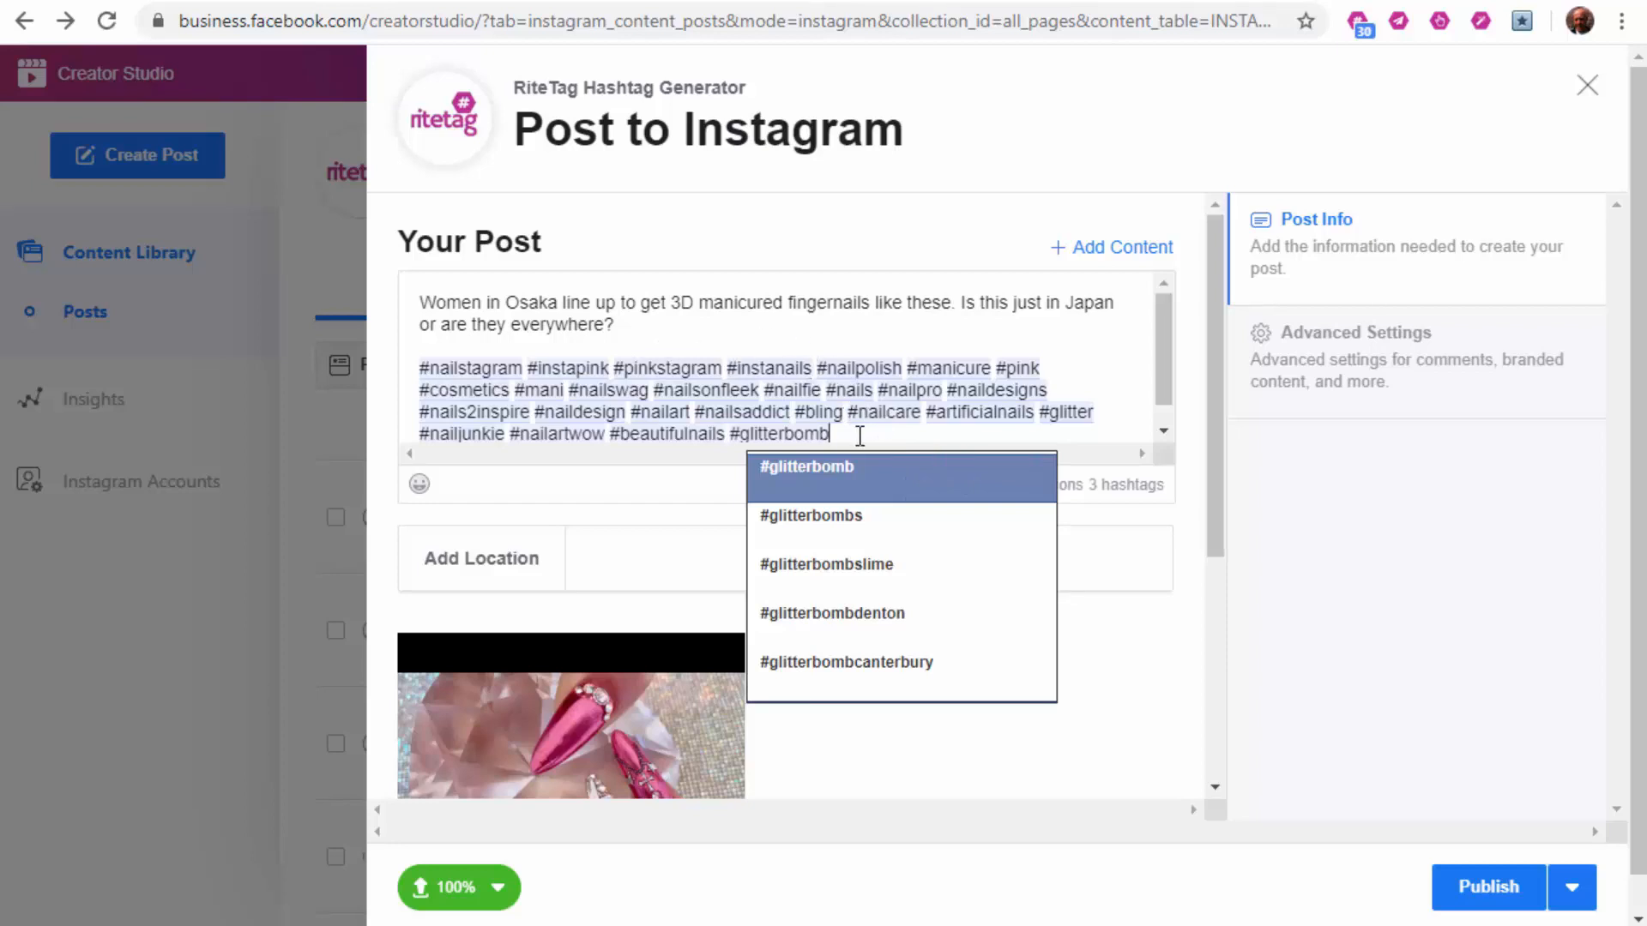
pyautogui.moveTo(860, 435); pyautogui.dragTo(420, 368)
pyautogui.press('BackSpace')
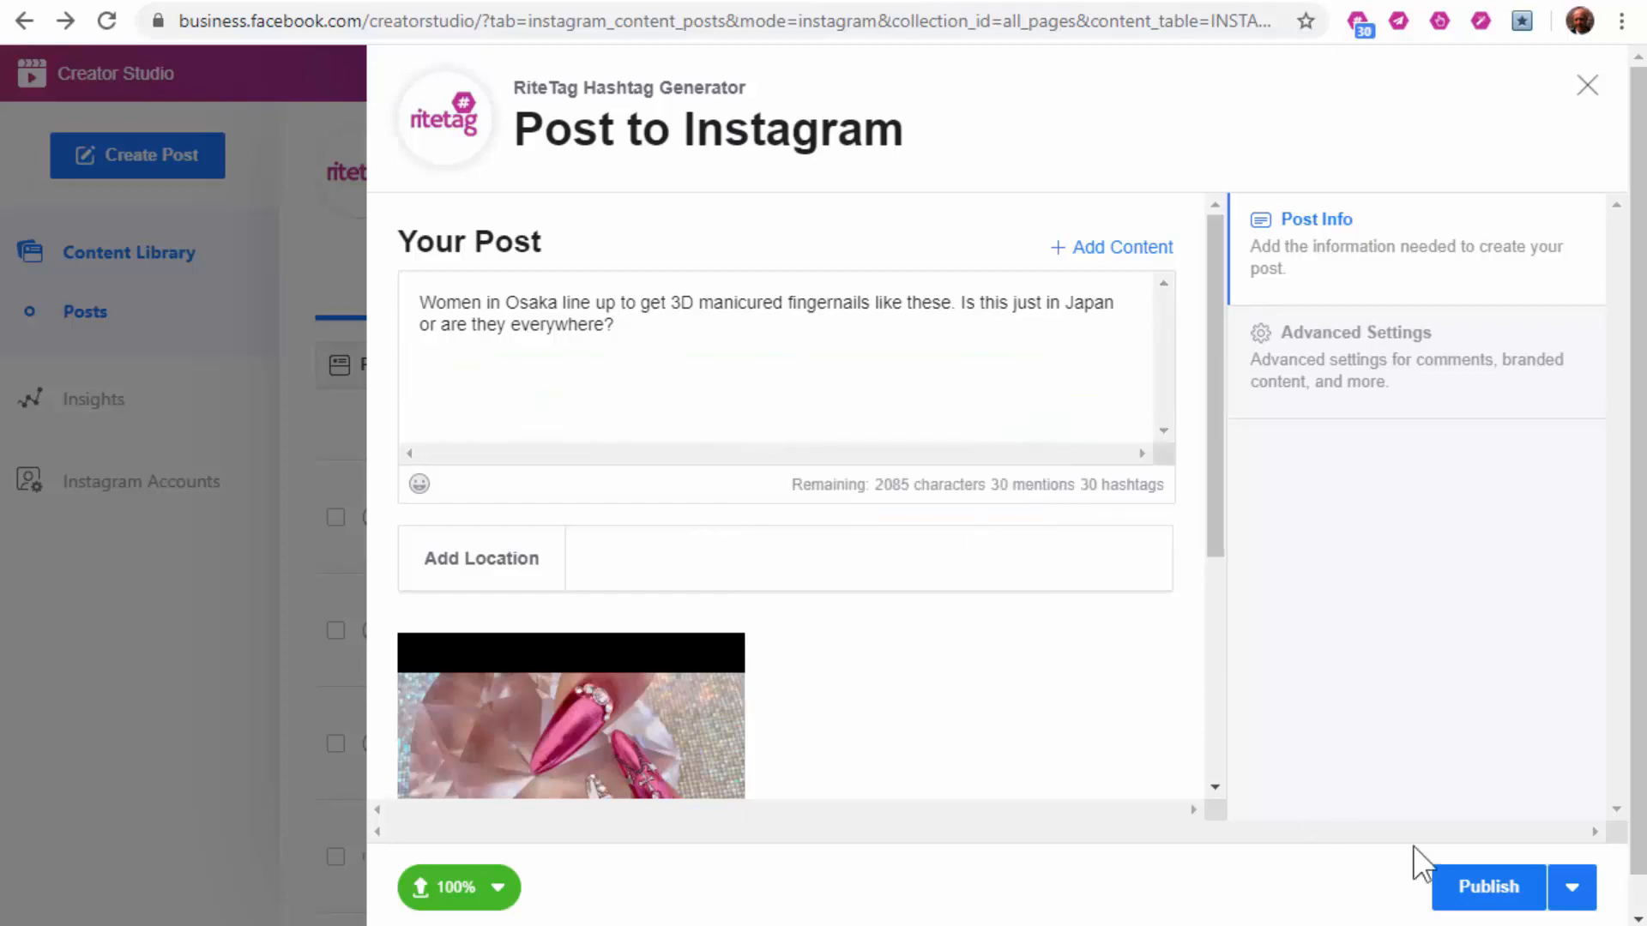
pyautogui.click(1479, 895)
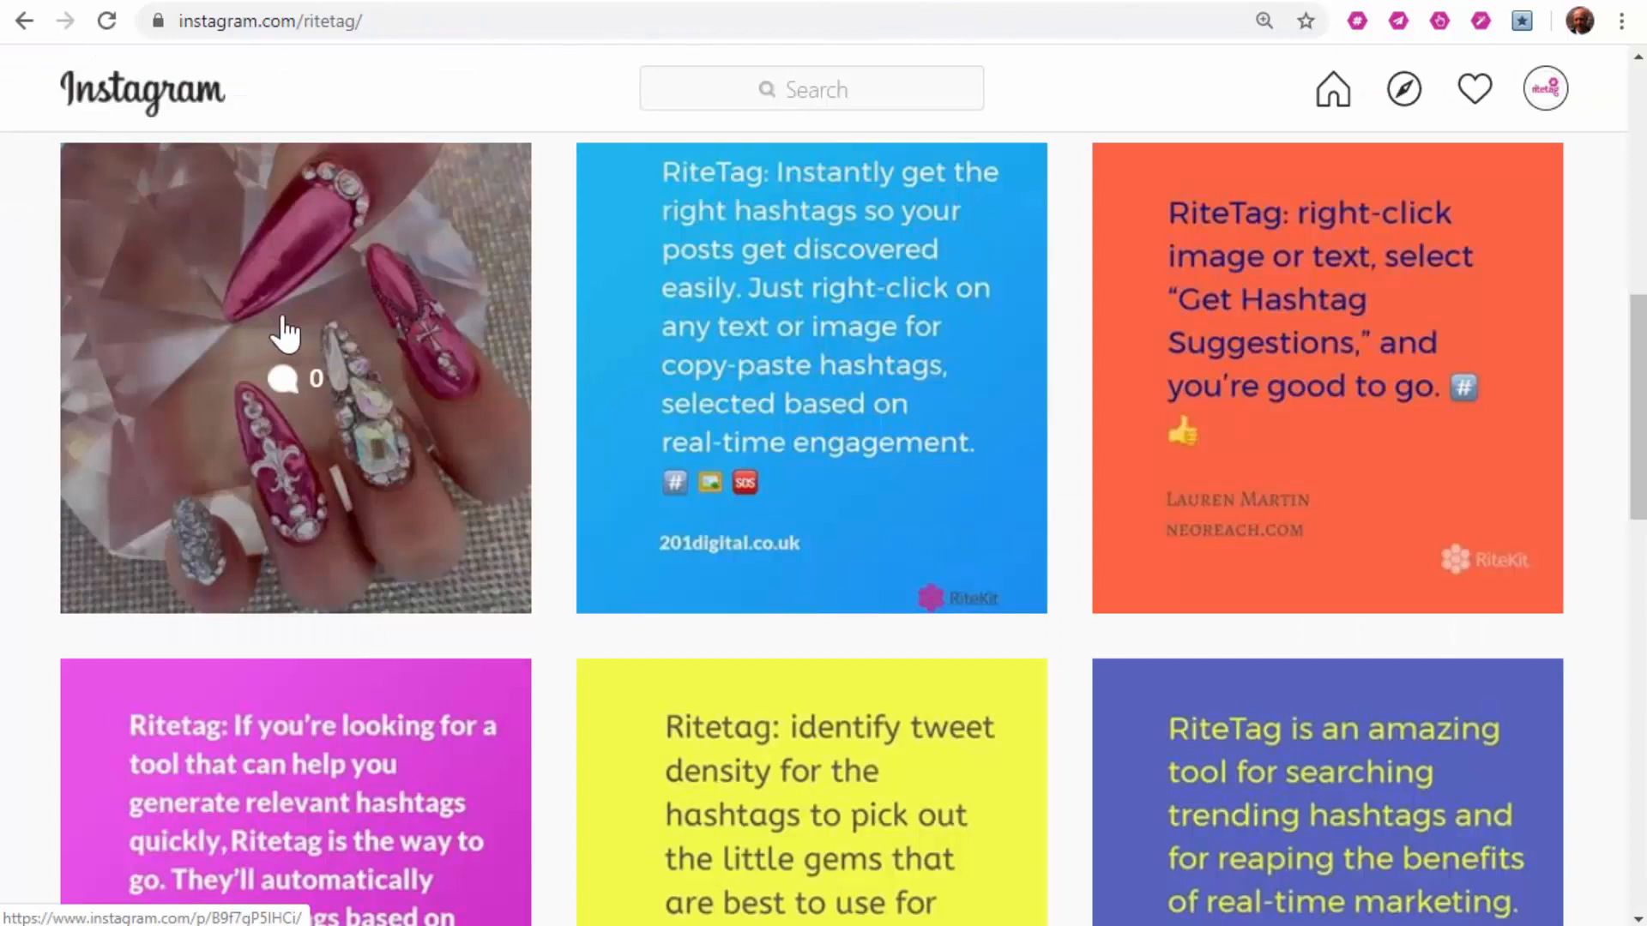
# Step: Paste the copied nail hashtags as a comment on the published Osaka nails post
pyautogui.click(285, 333)
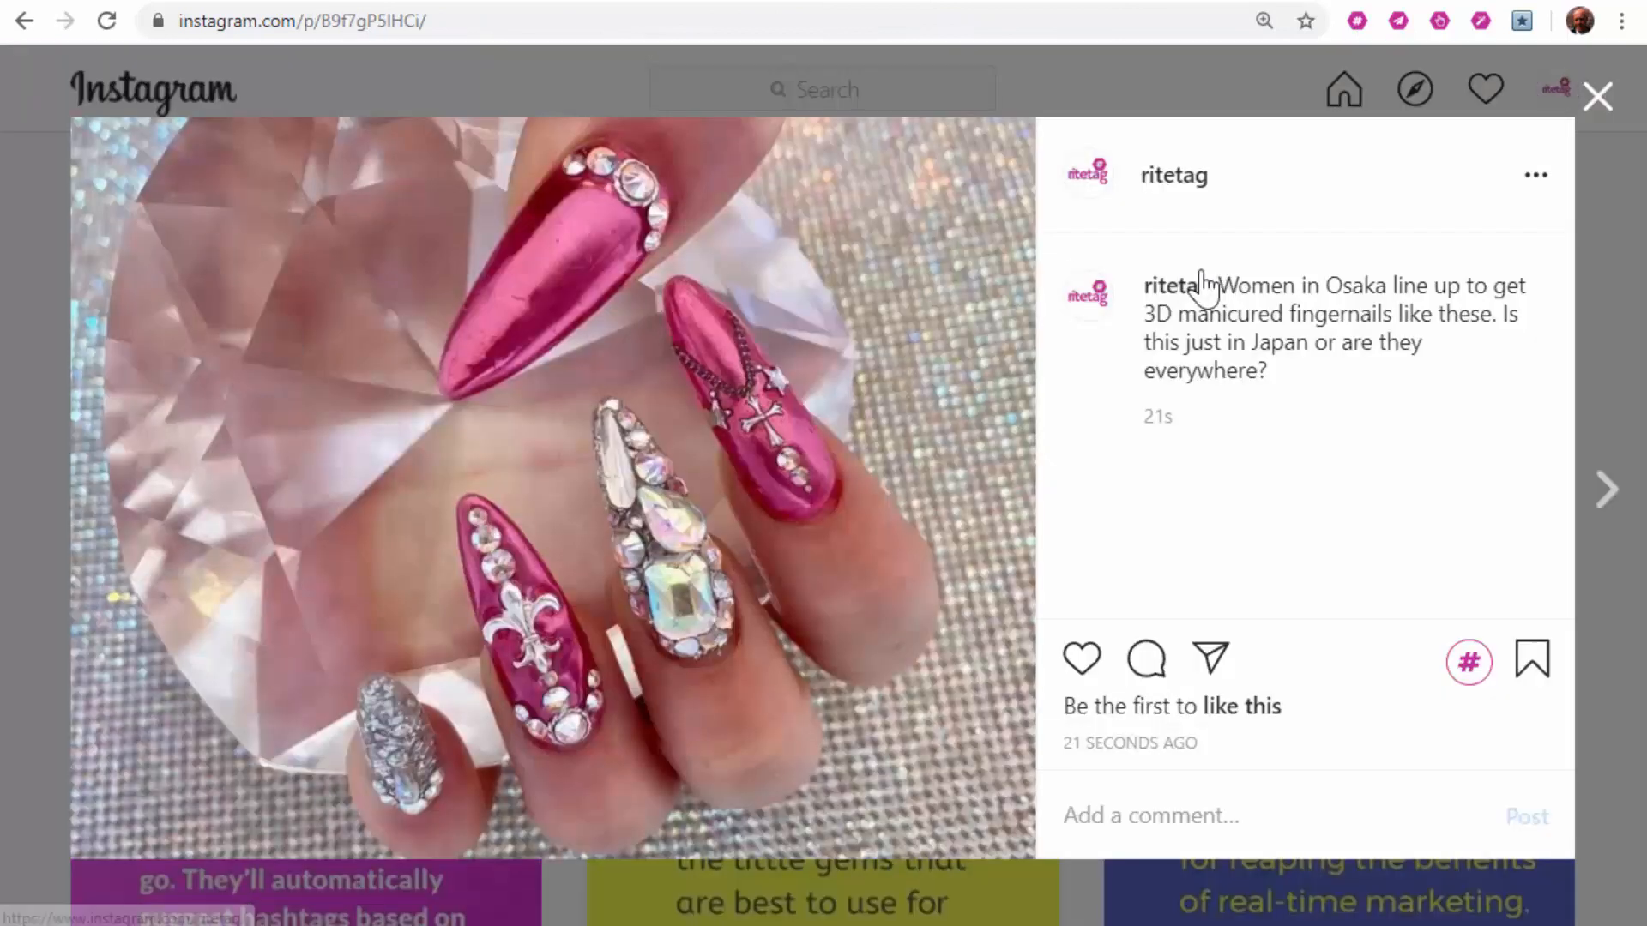
pyautogui.click(1199, 811)
pyautogui.rightClick(1199, 810)
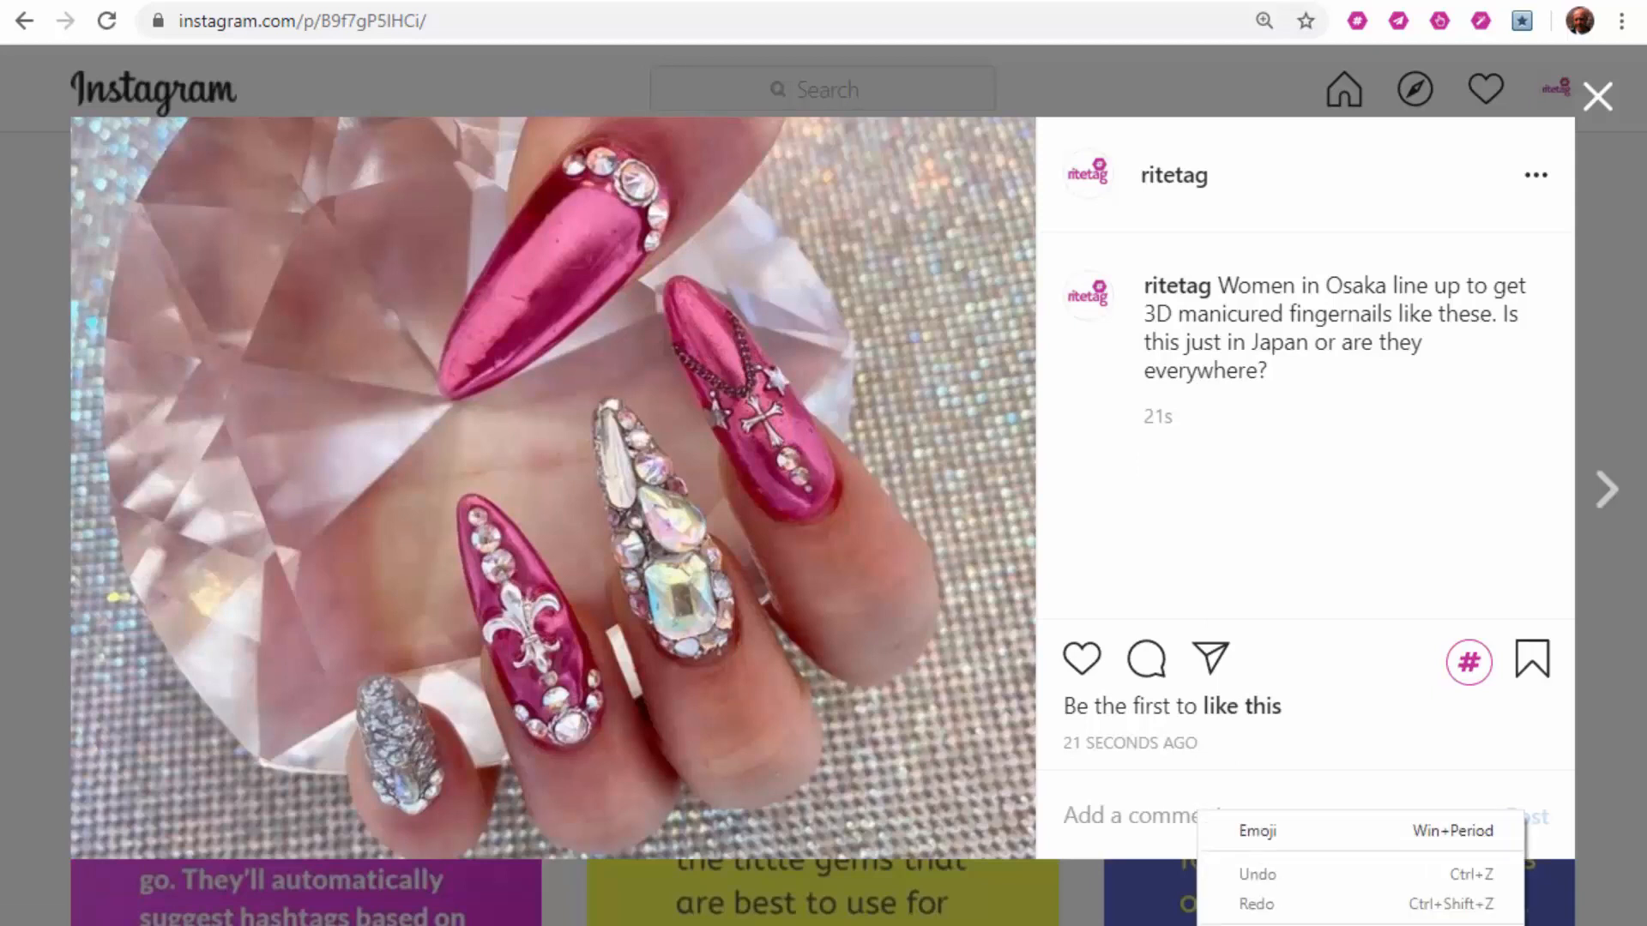
pyautogui.click(1257, 925)
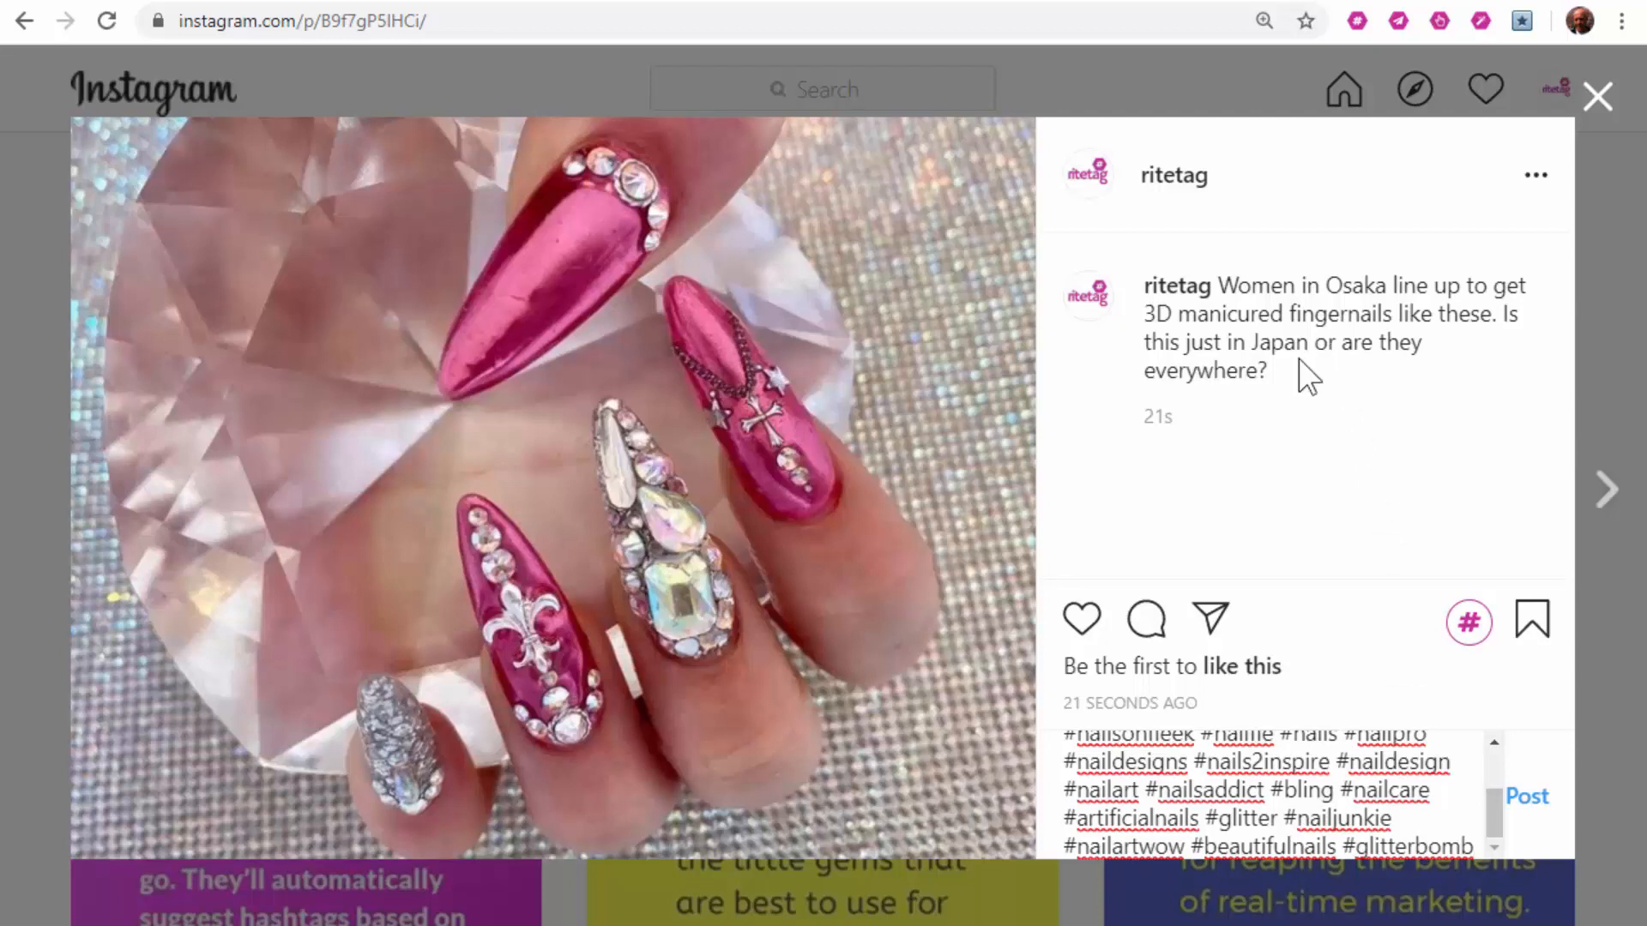
pyautogui.click(669, 2)
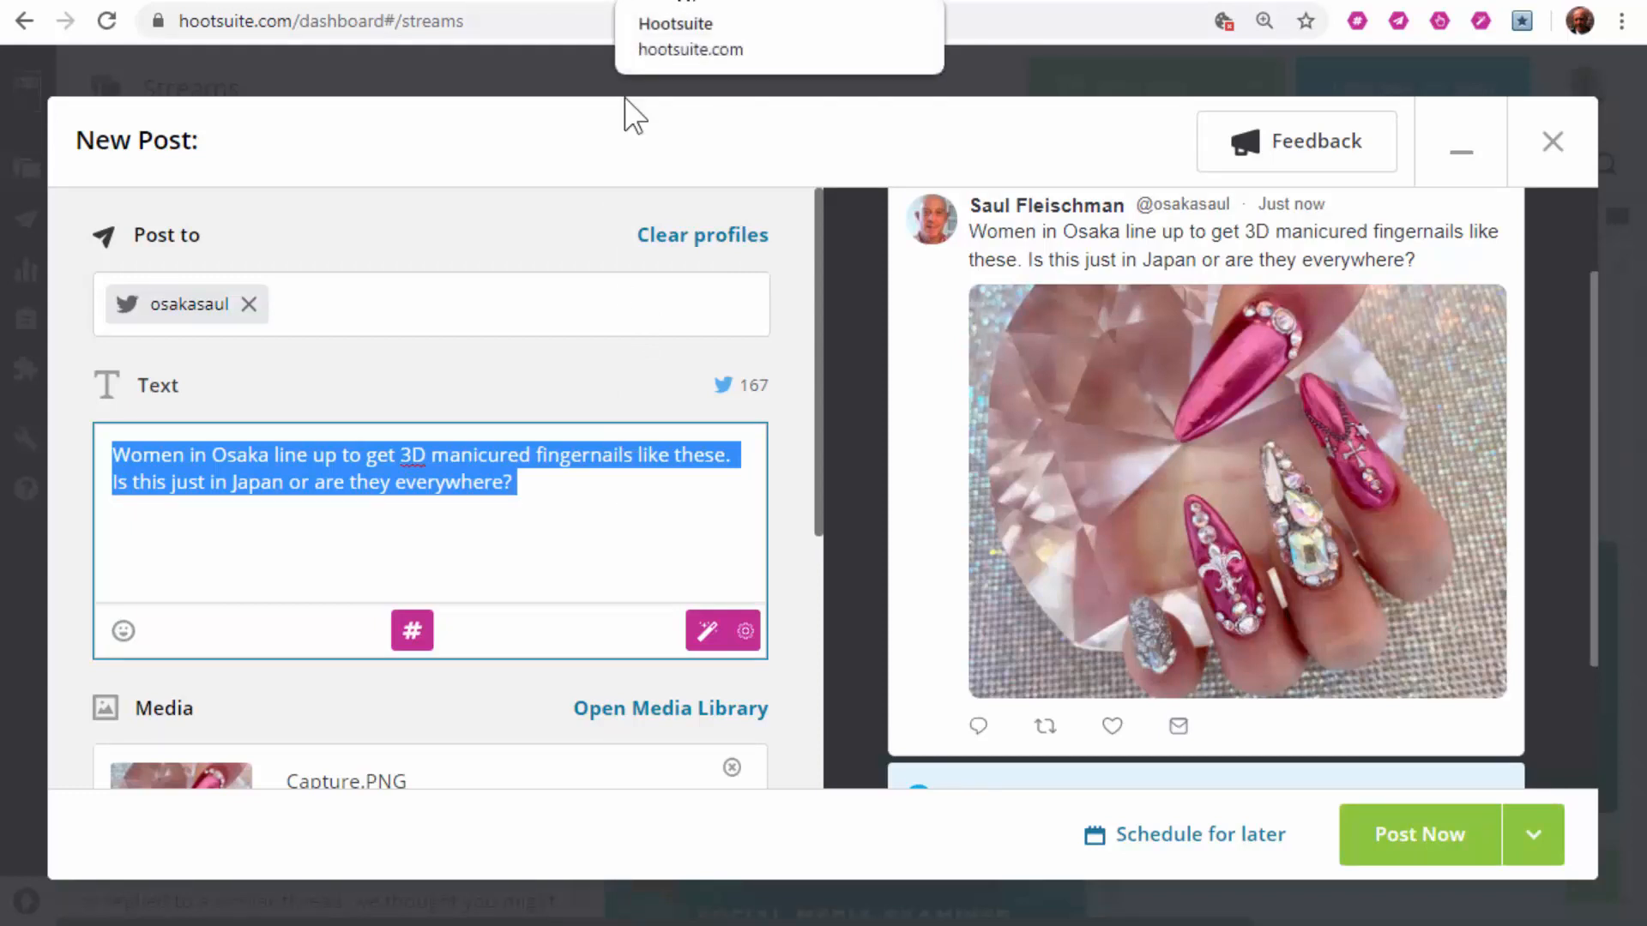
# Step: Generate RiteTag hashtag suggestions for the Hootsuite post's preview photo
pyautogui.rightClick(415, 465)
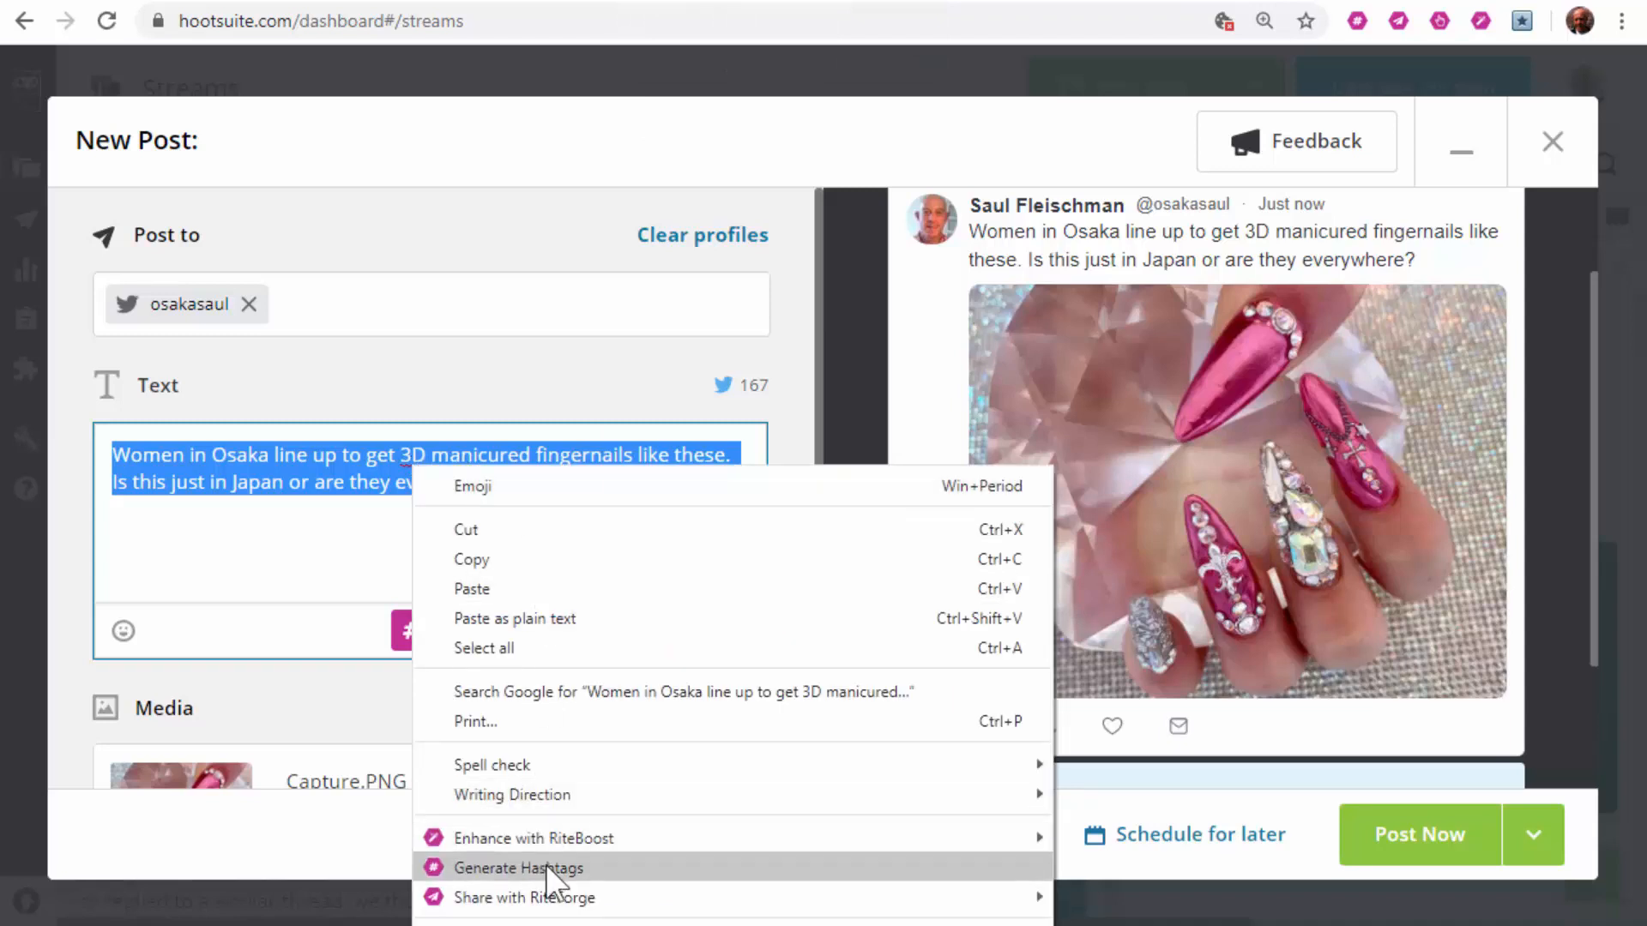
pyautogui.rightClick(1141, 396)
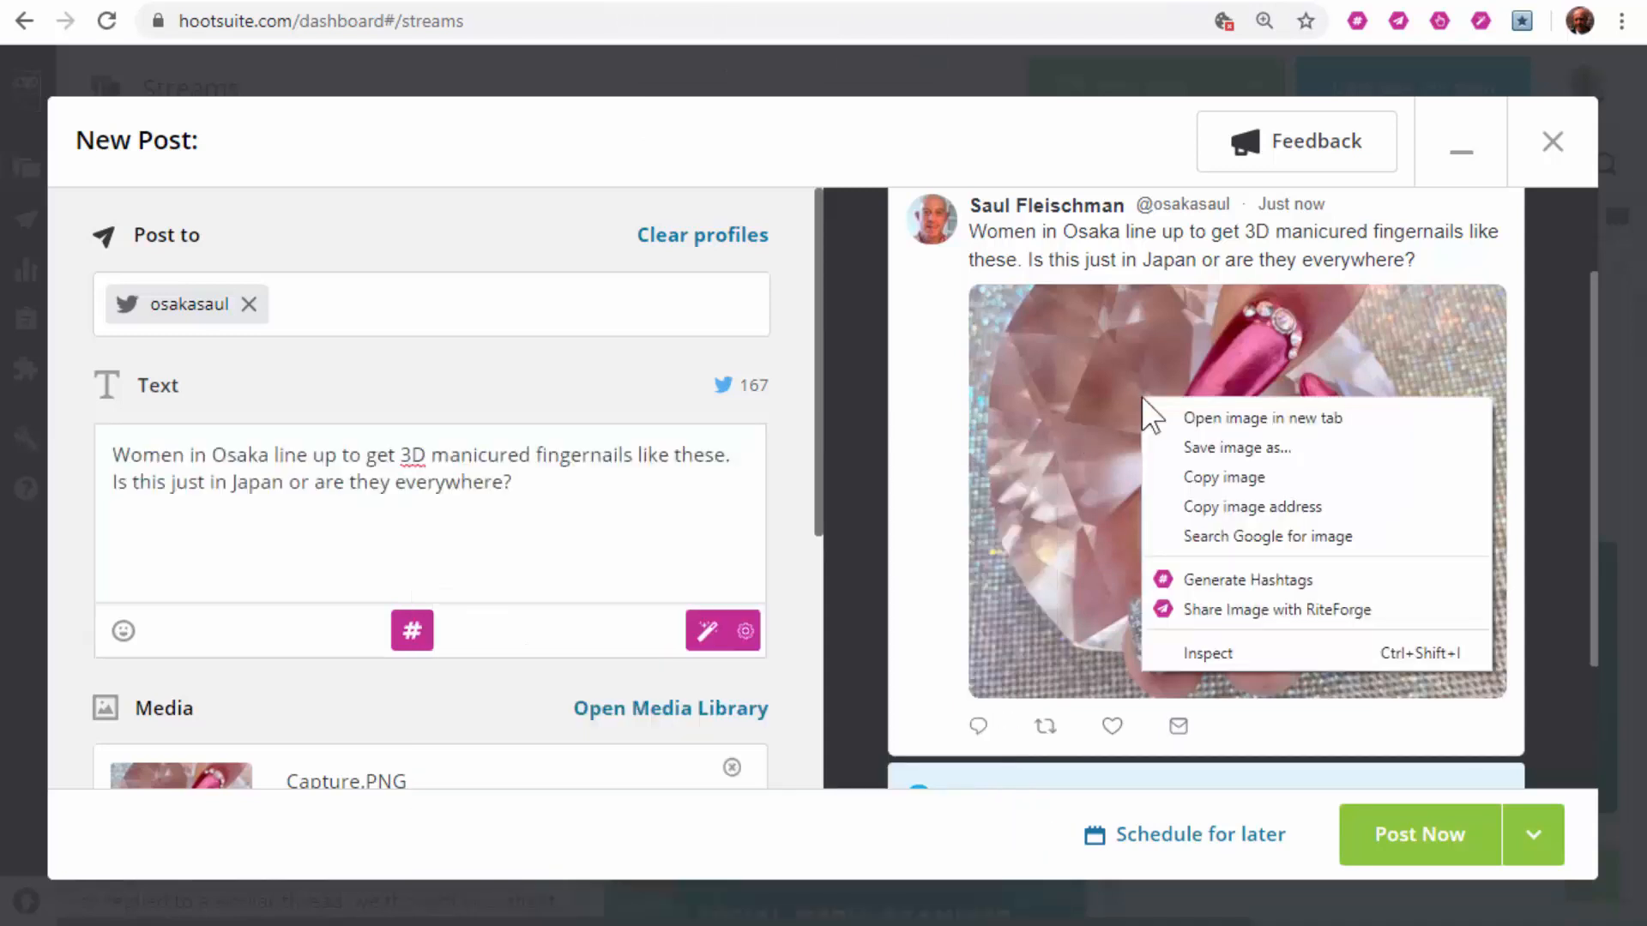
pyautogui.click(1243, 580)
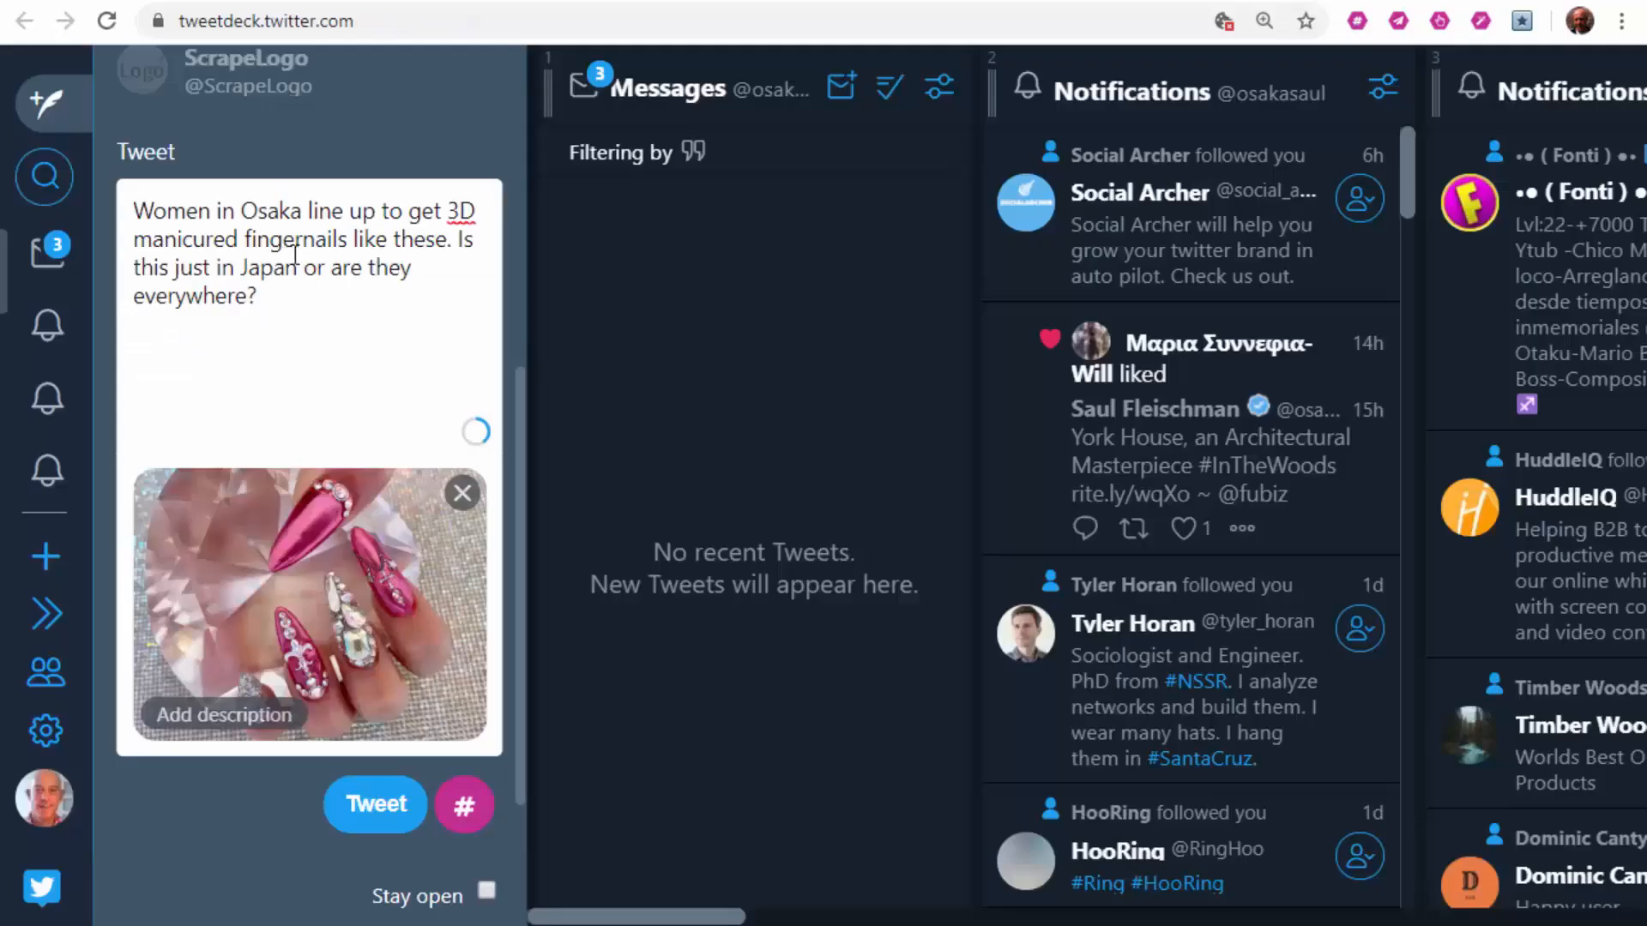
# Step: Select the whole Osaka fingernails tweet text and bring up RiteTag's Generate Hashtags option
pyautogui.rightClick(257, 556)
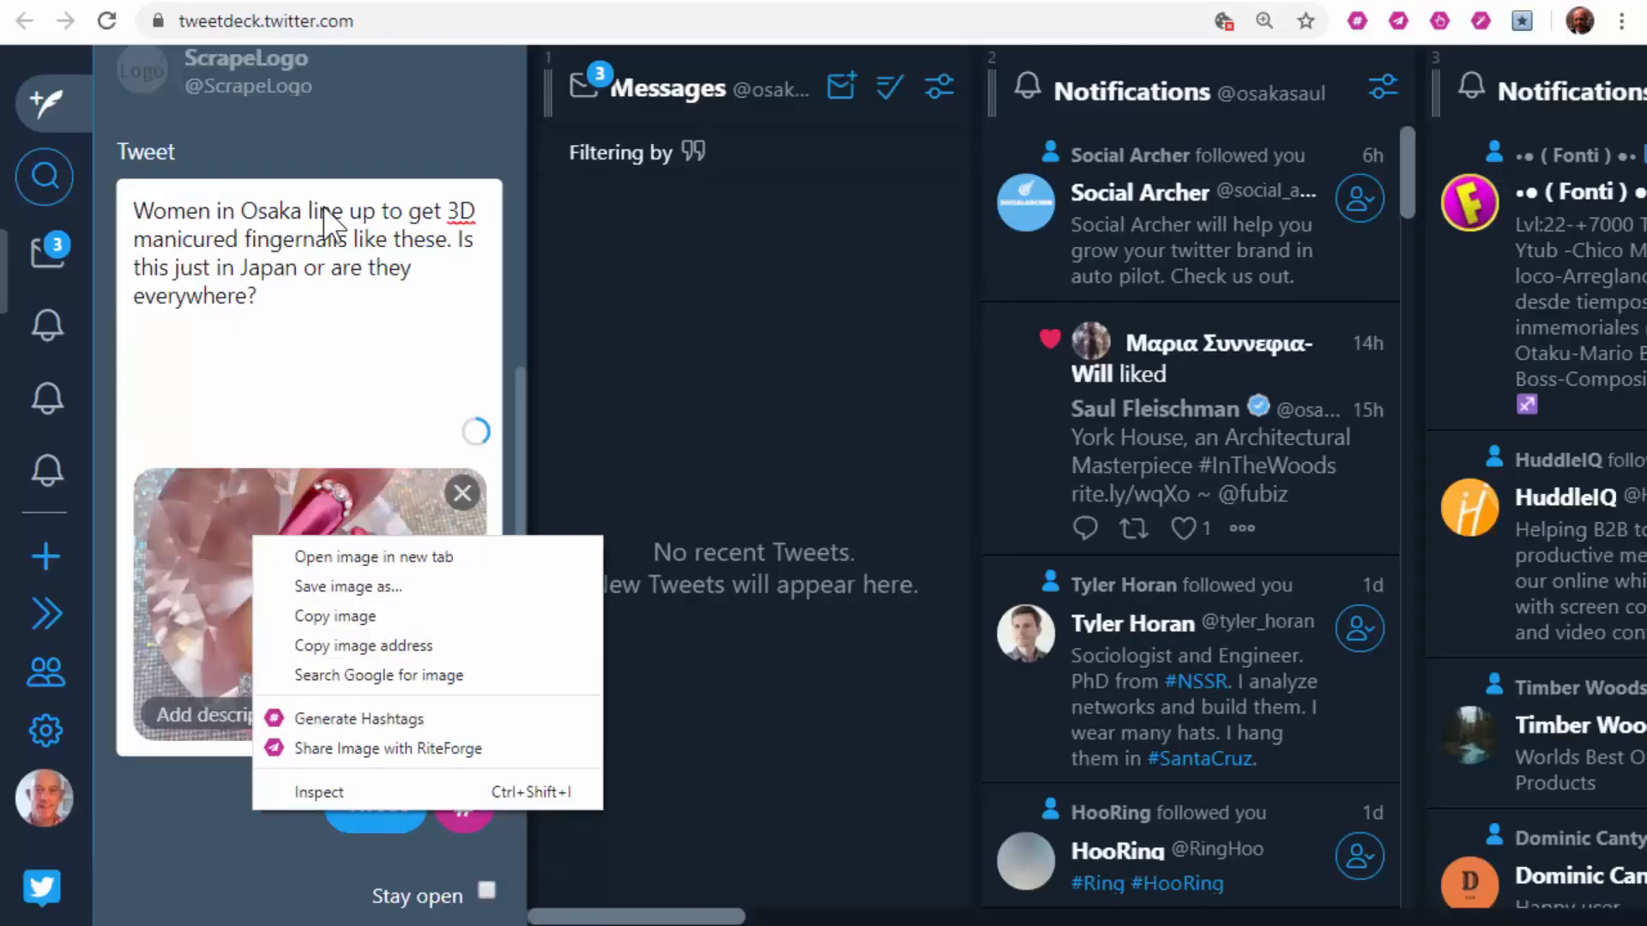
pyautogui.click(317, 240)
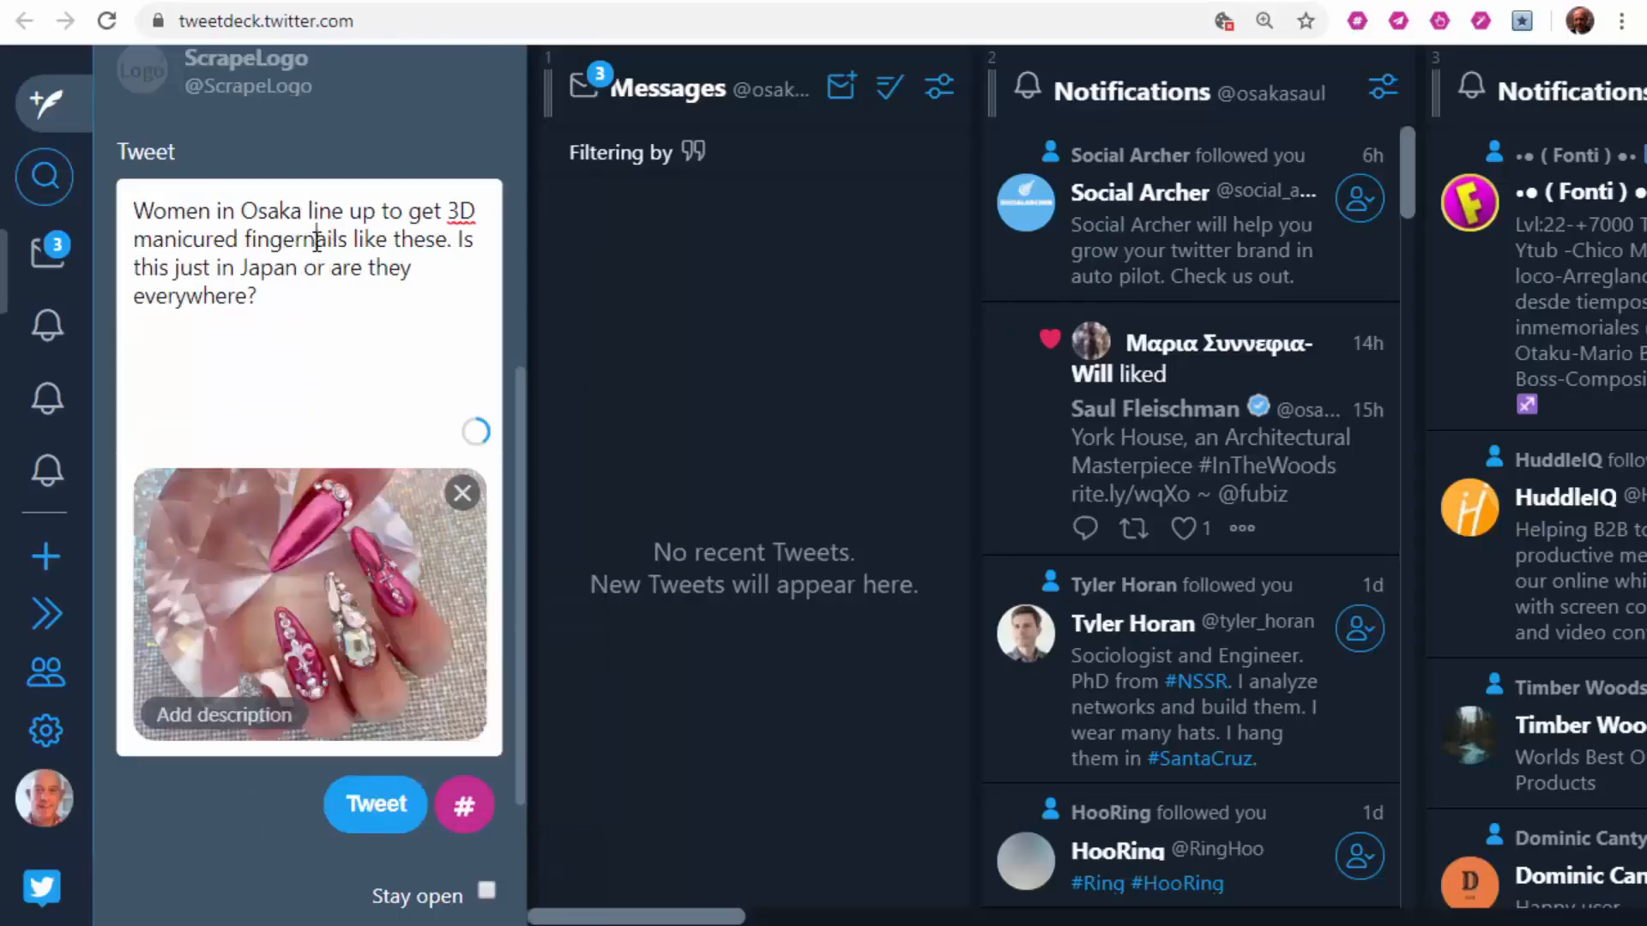
pyautogui.click(135, 218)
pyautogui.moveTo(145, 218); pyautogui.dragTo(394, 281)
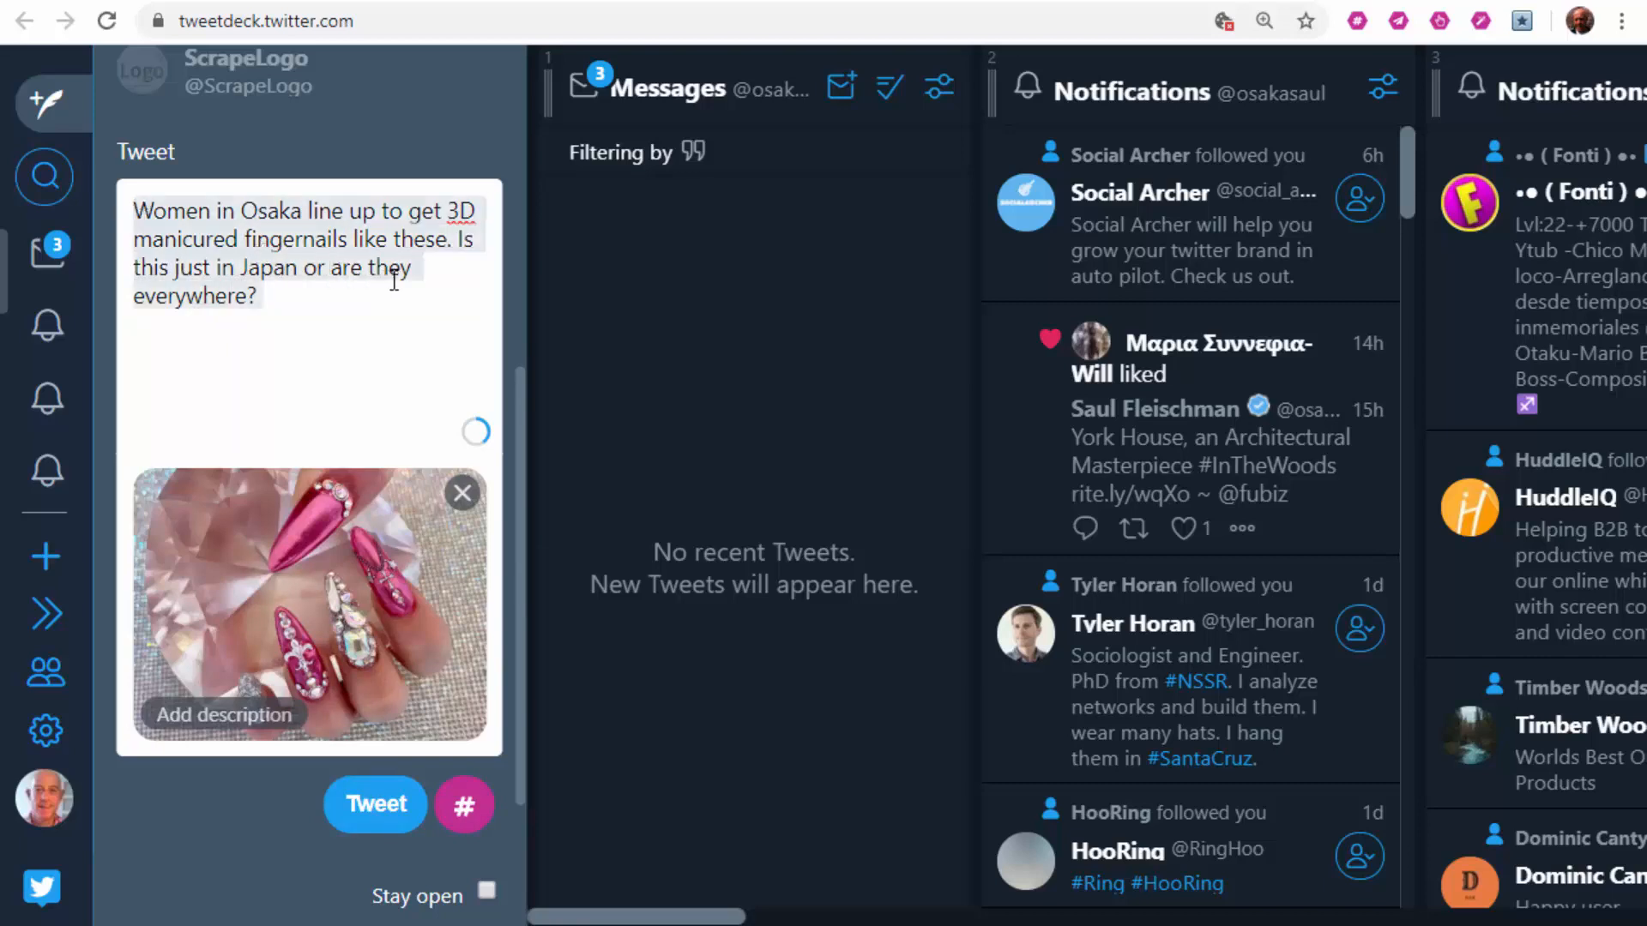
pyautogui.rightClick(308, 244)
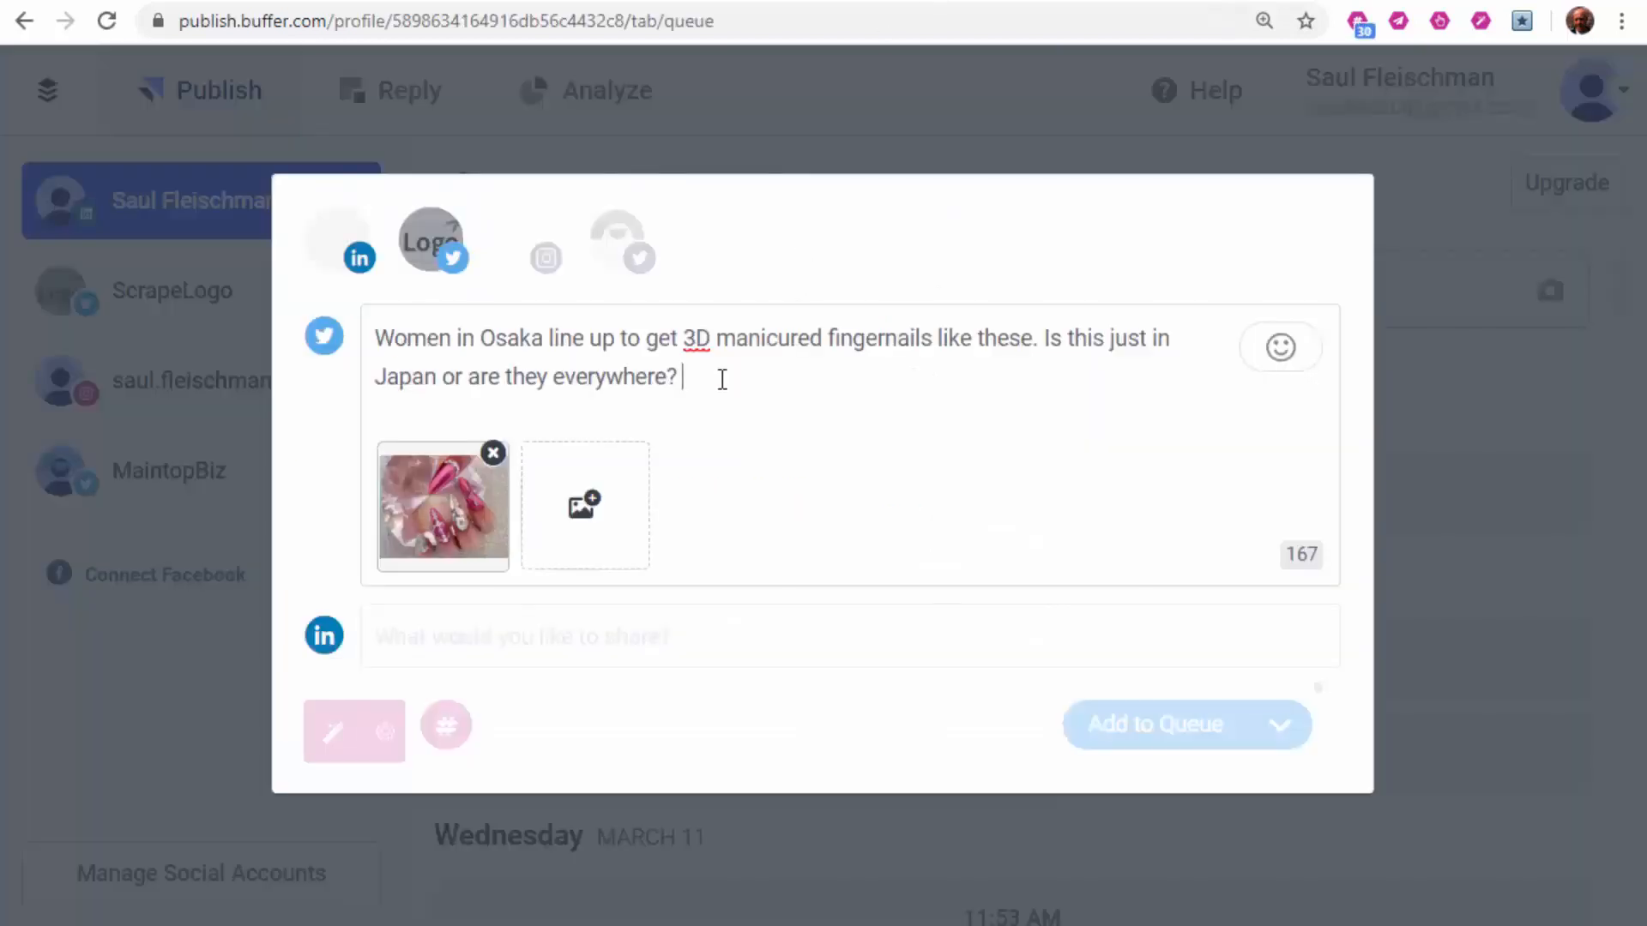
# Step: Preview RiteTag hashtags for Buffer's attached photo, close the suggestions, and switch to the Instagram profile
pyautogui.rightClick(460, 517)
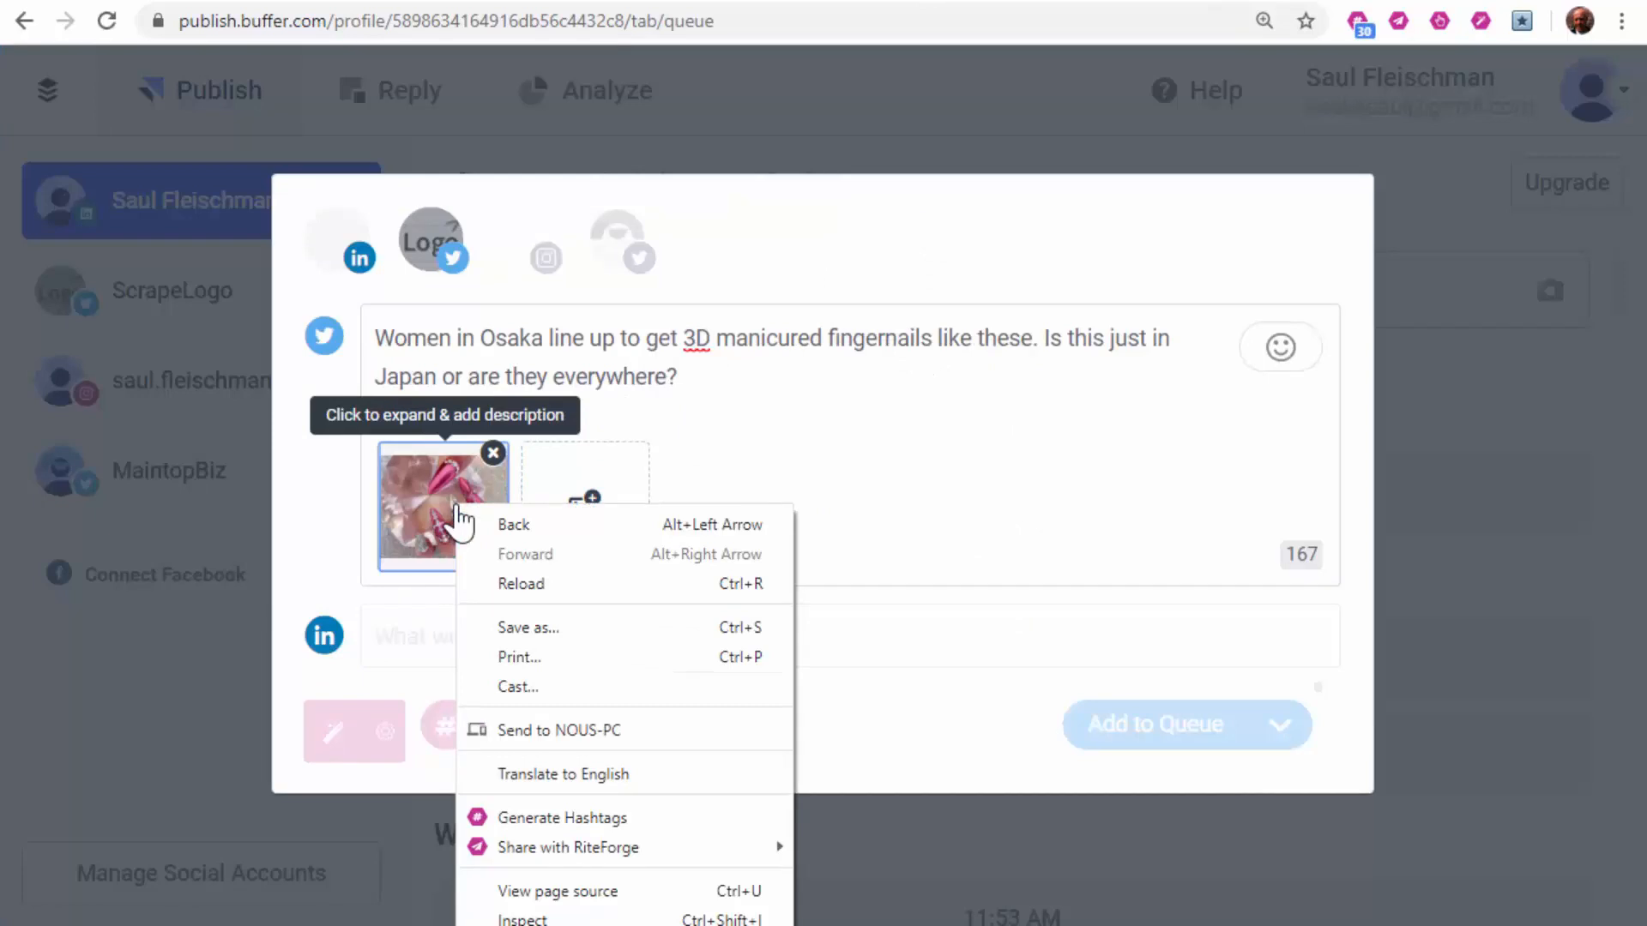
pyautogui.click(576, 819)
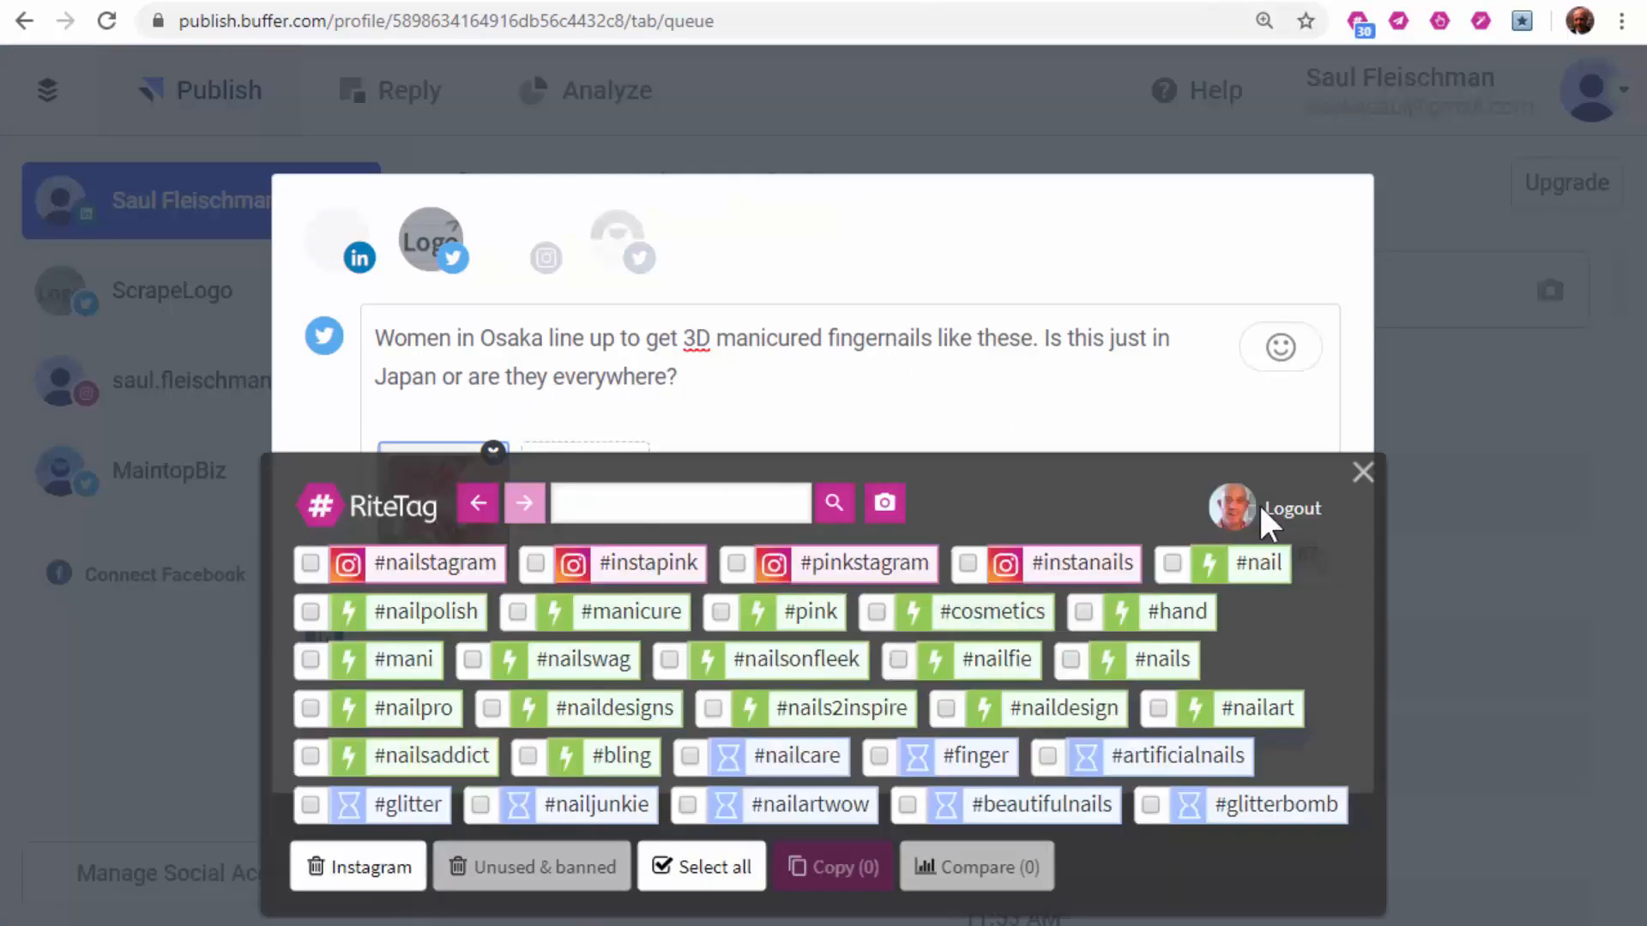
pyautogui.click(1363, 473)
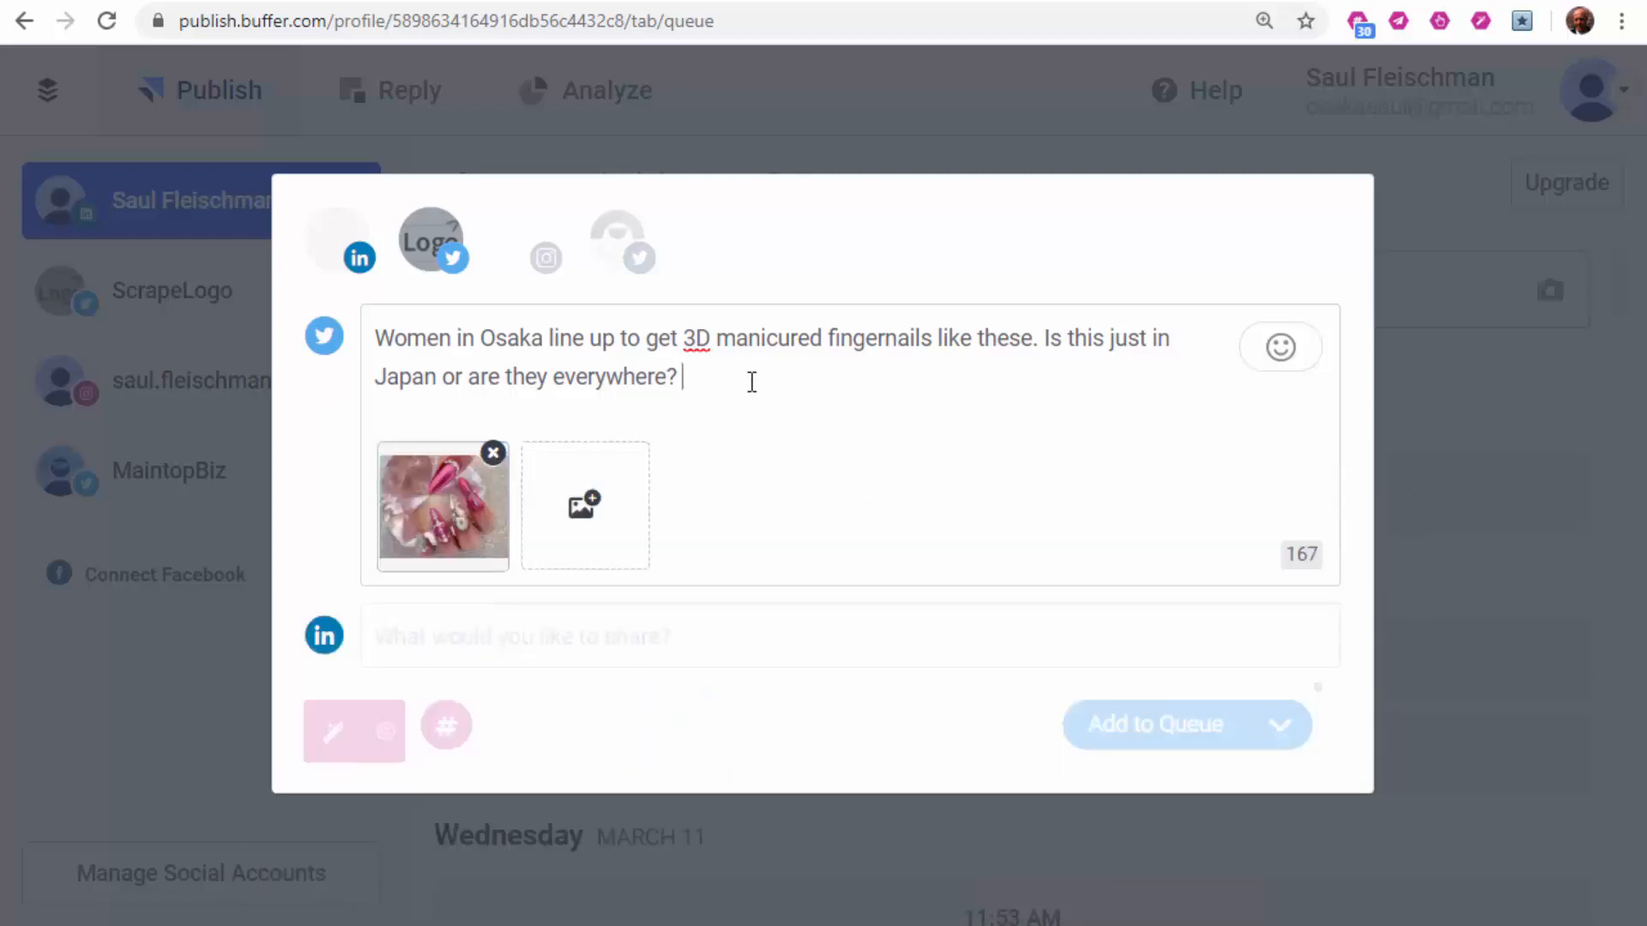
pyautogui.click(1057, 1)
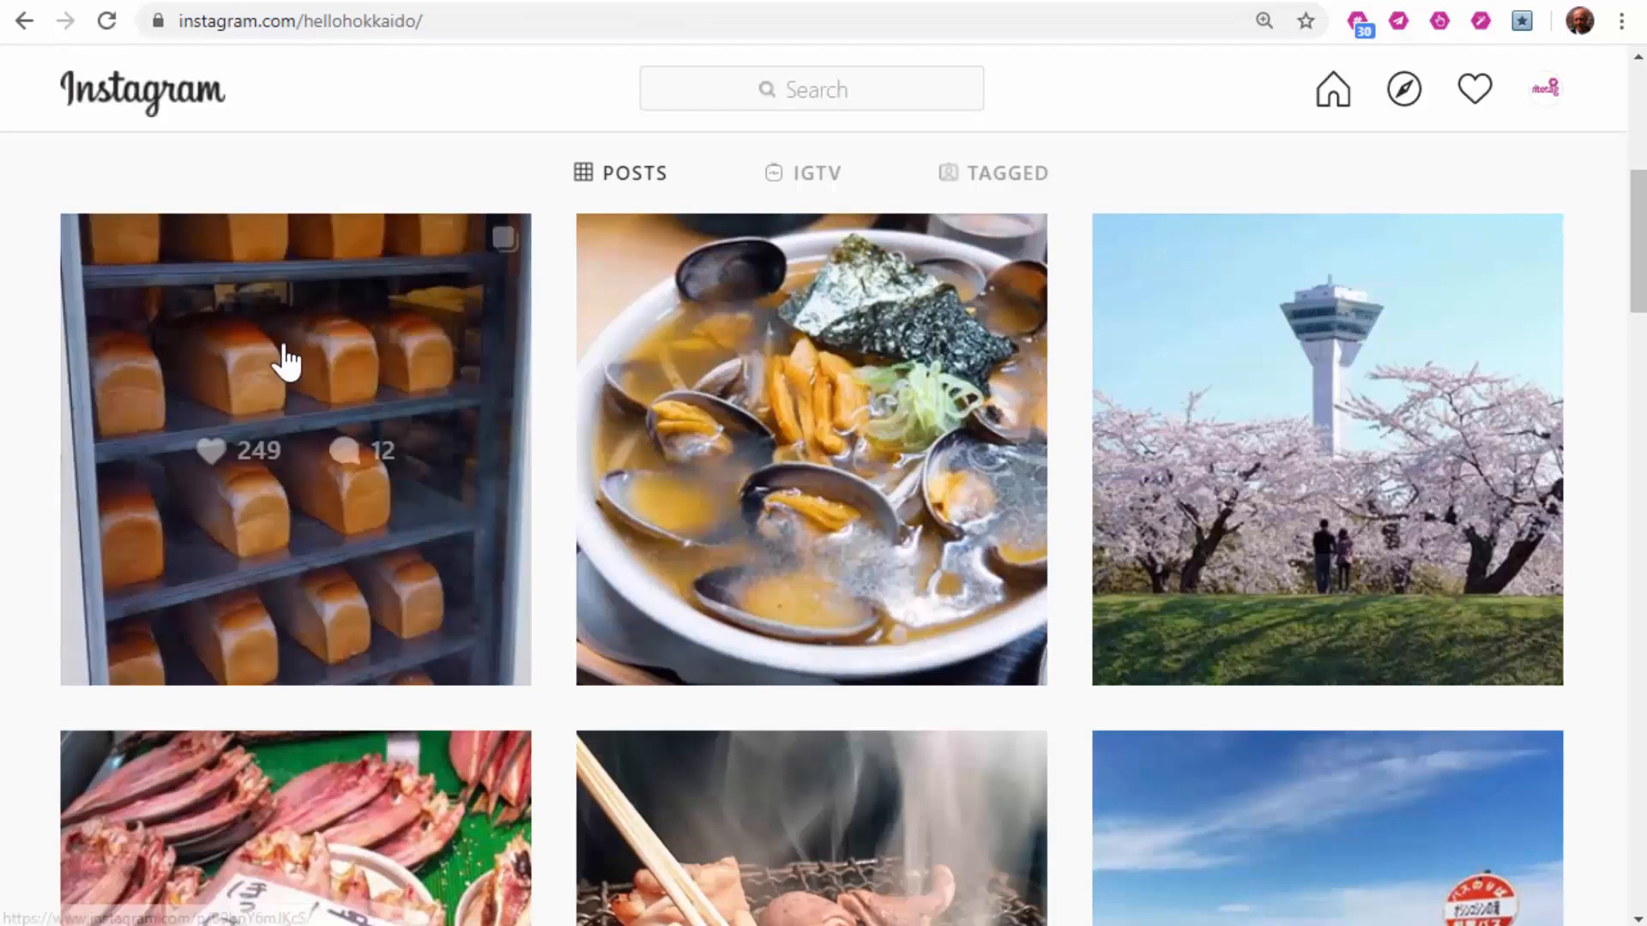
# Step: Generate hashtags for the bread loaf photo and copy 25, excluding #interior, #homedecoration, #fantastic, #furniture, #dish
pyautogui.rightClick(284, 344)
pyautogui.click(397, 587)
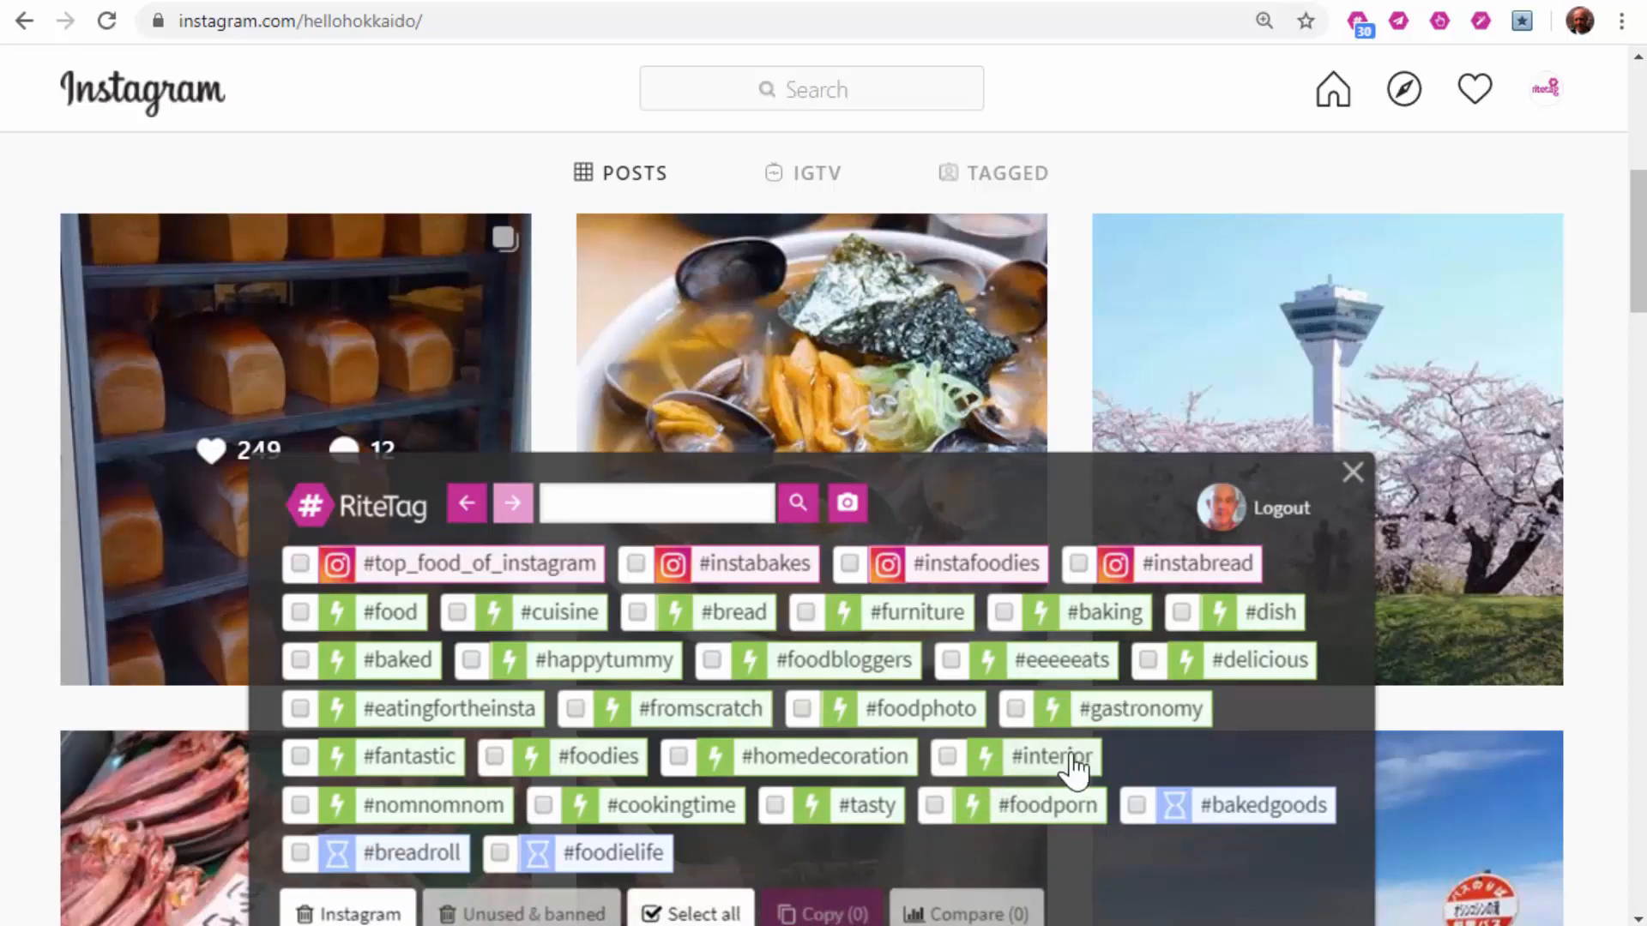
pyautogui.click(693, 914)
pyautogui.click(947, 756)
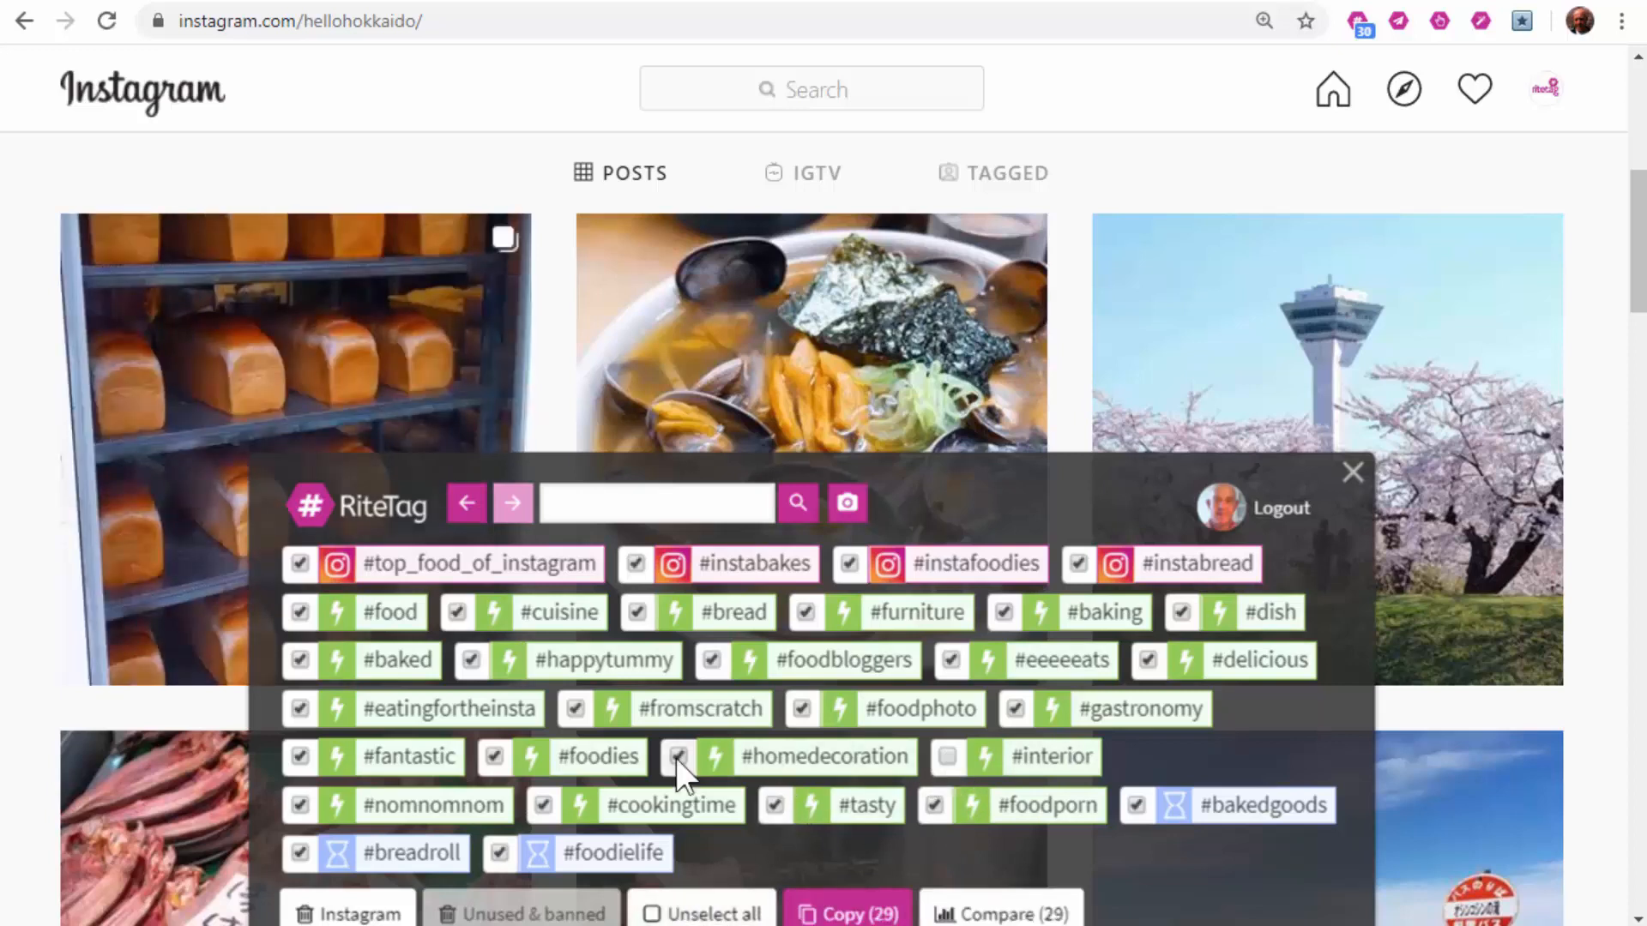
pyautogui.click(678, 756)
pyautogui.click(300, 756)
pyautogui.click(805, 612)
pyautogui.click(1181, 612)
pyautogui.click(855, 916)
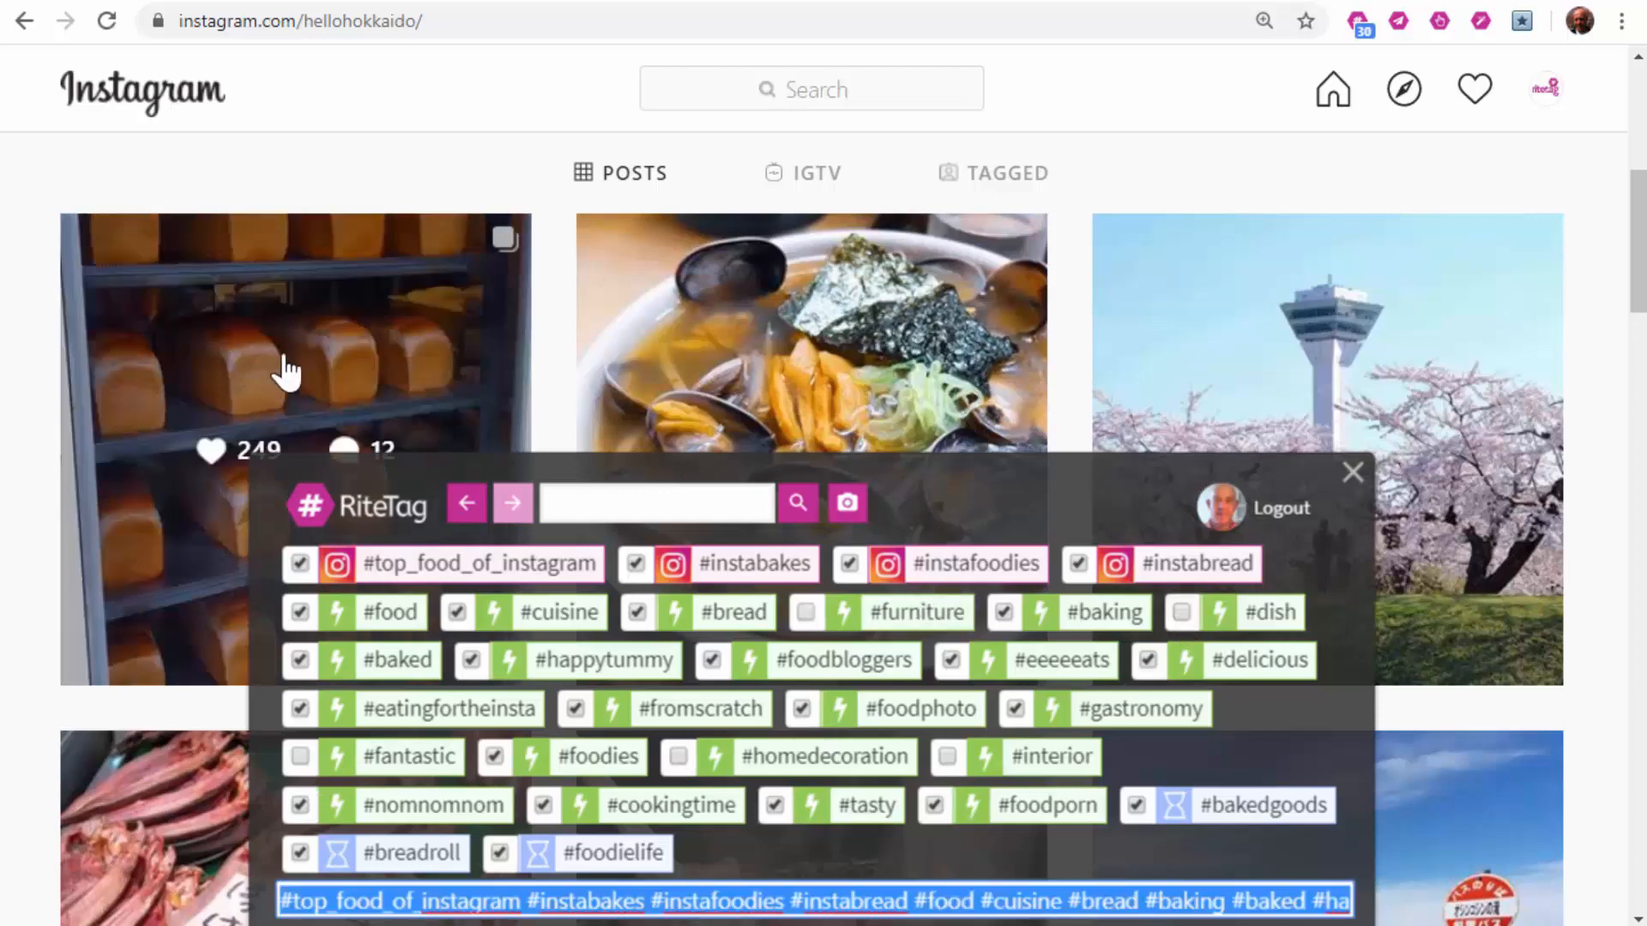
# Step: Paste the copied hashtags into the bread loaf post's comment box, then close the post
pyautogui.click(309, 360)
pyautogui.click(1363, 473)
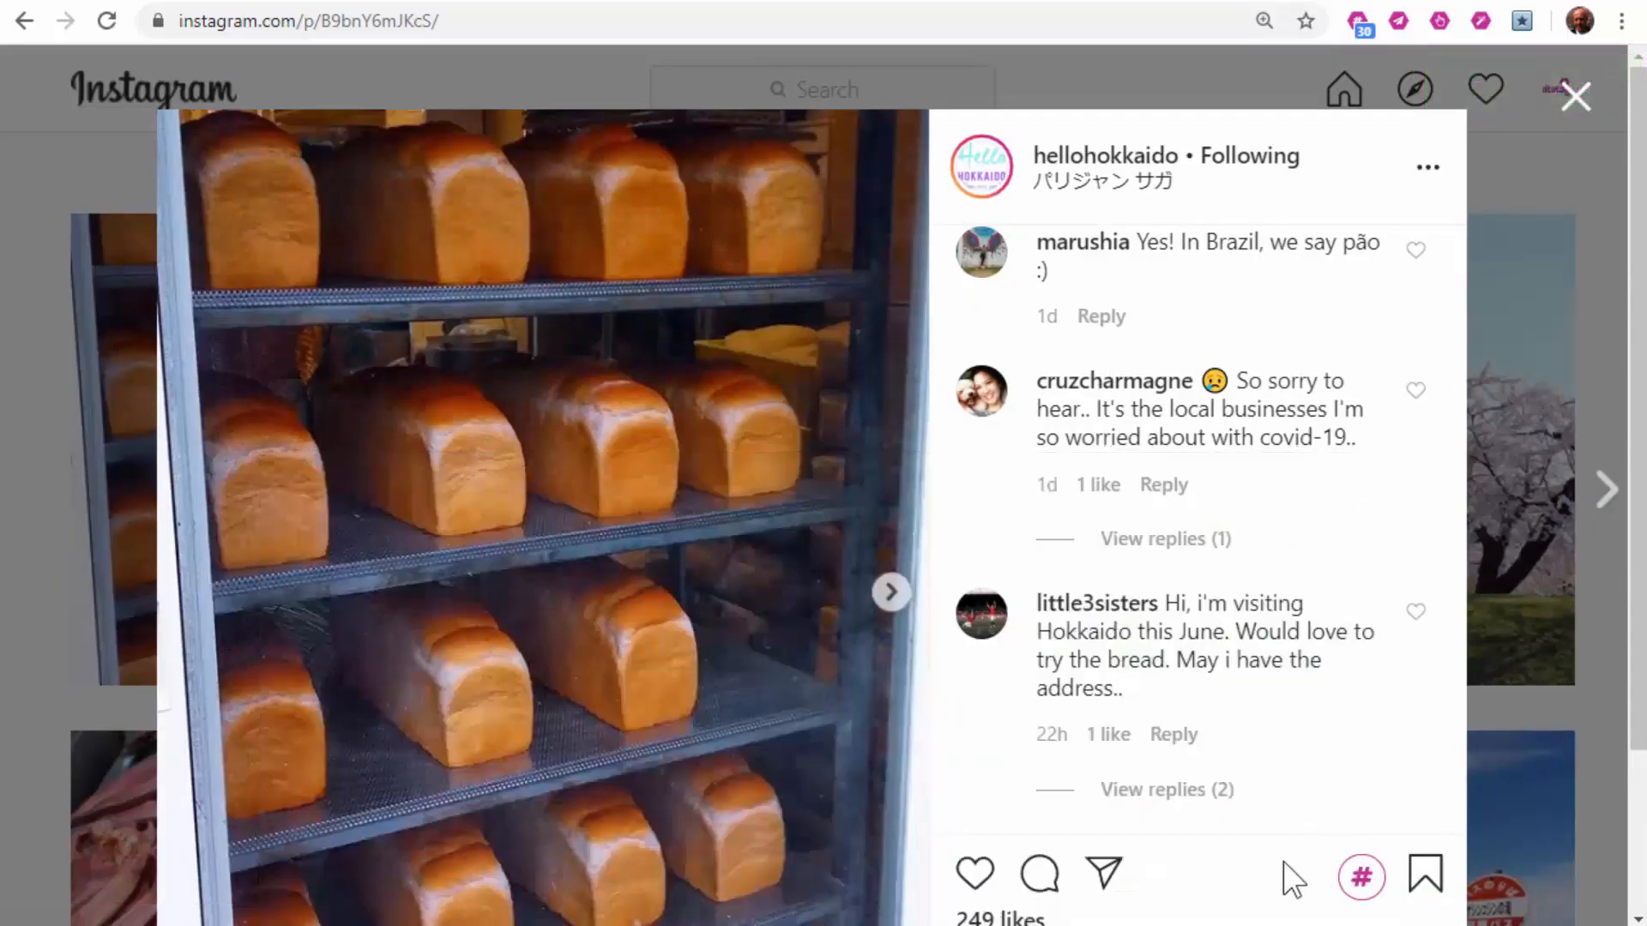
pyautogui.scroll(-2, 1124, 849)
pyautogui.rightClick(1072, 824)
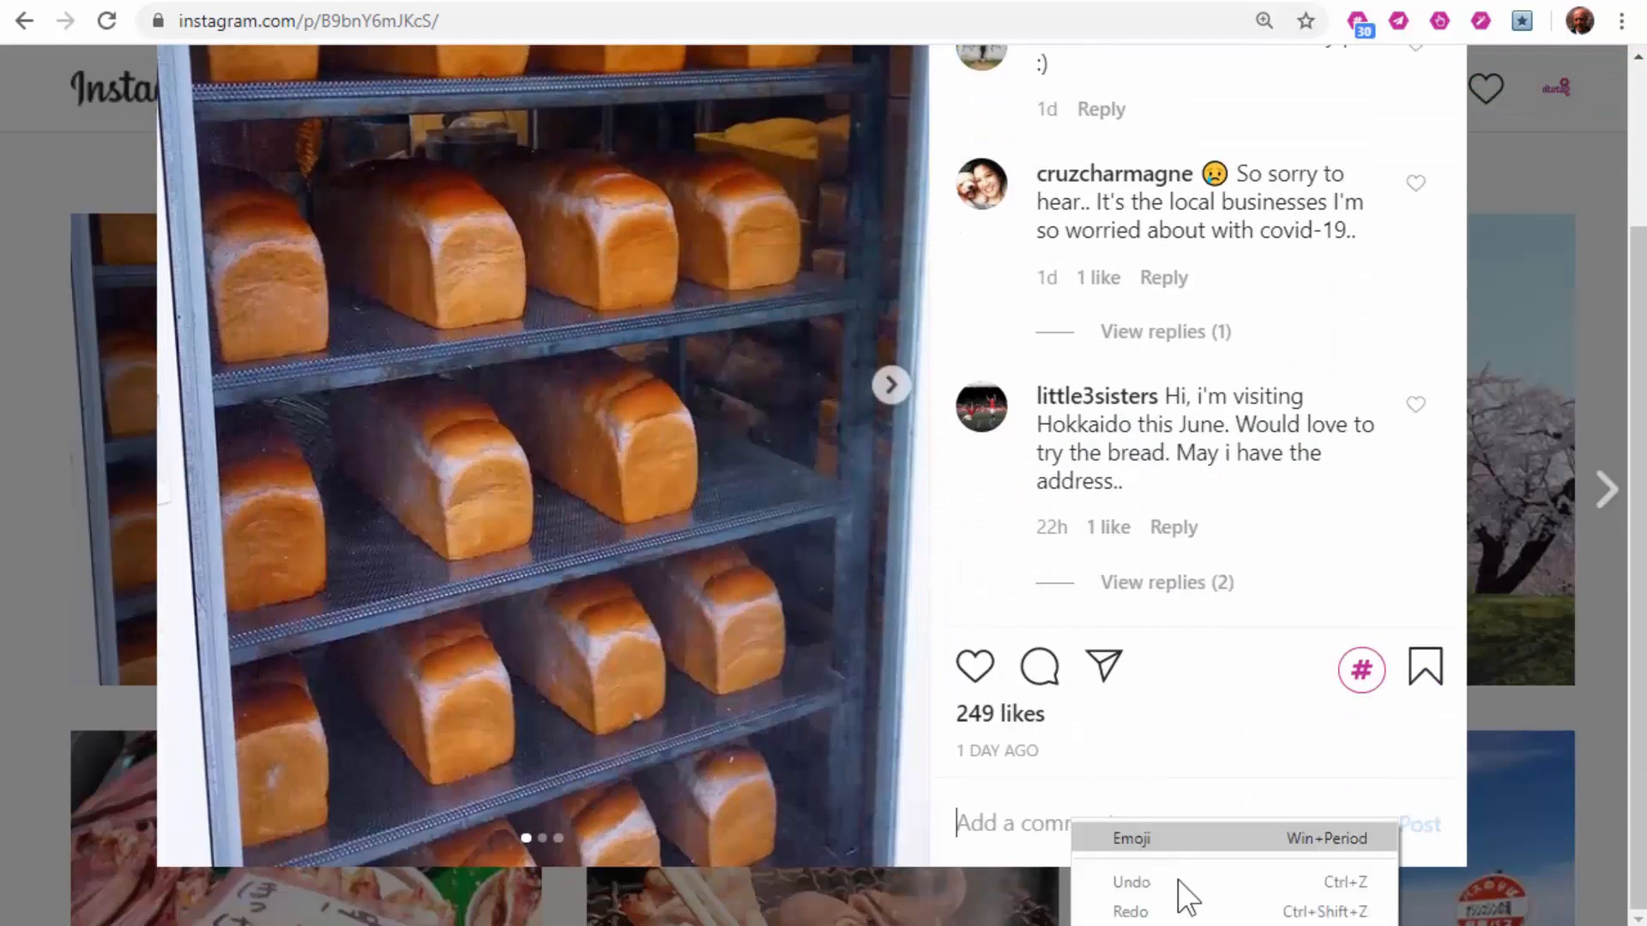
pyautogui.click(1055, 662)
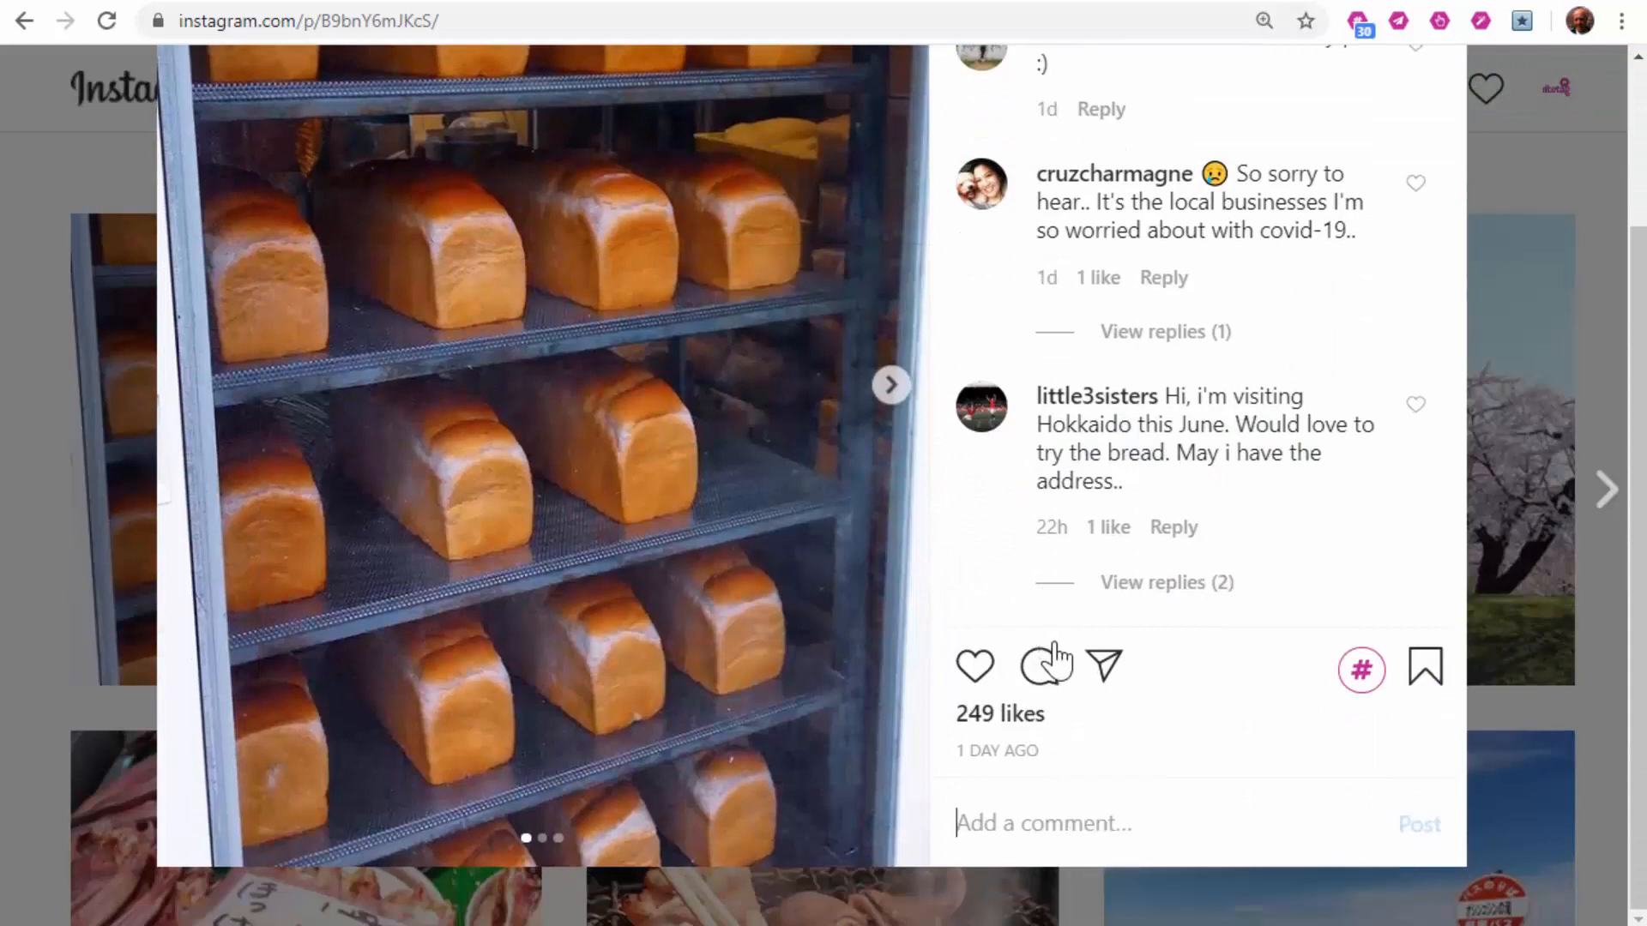
pyautogui.rightClick(1085, 815)
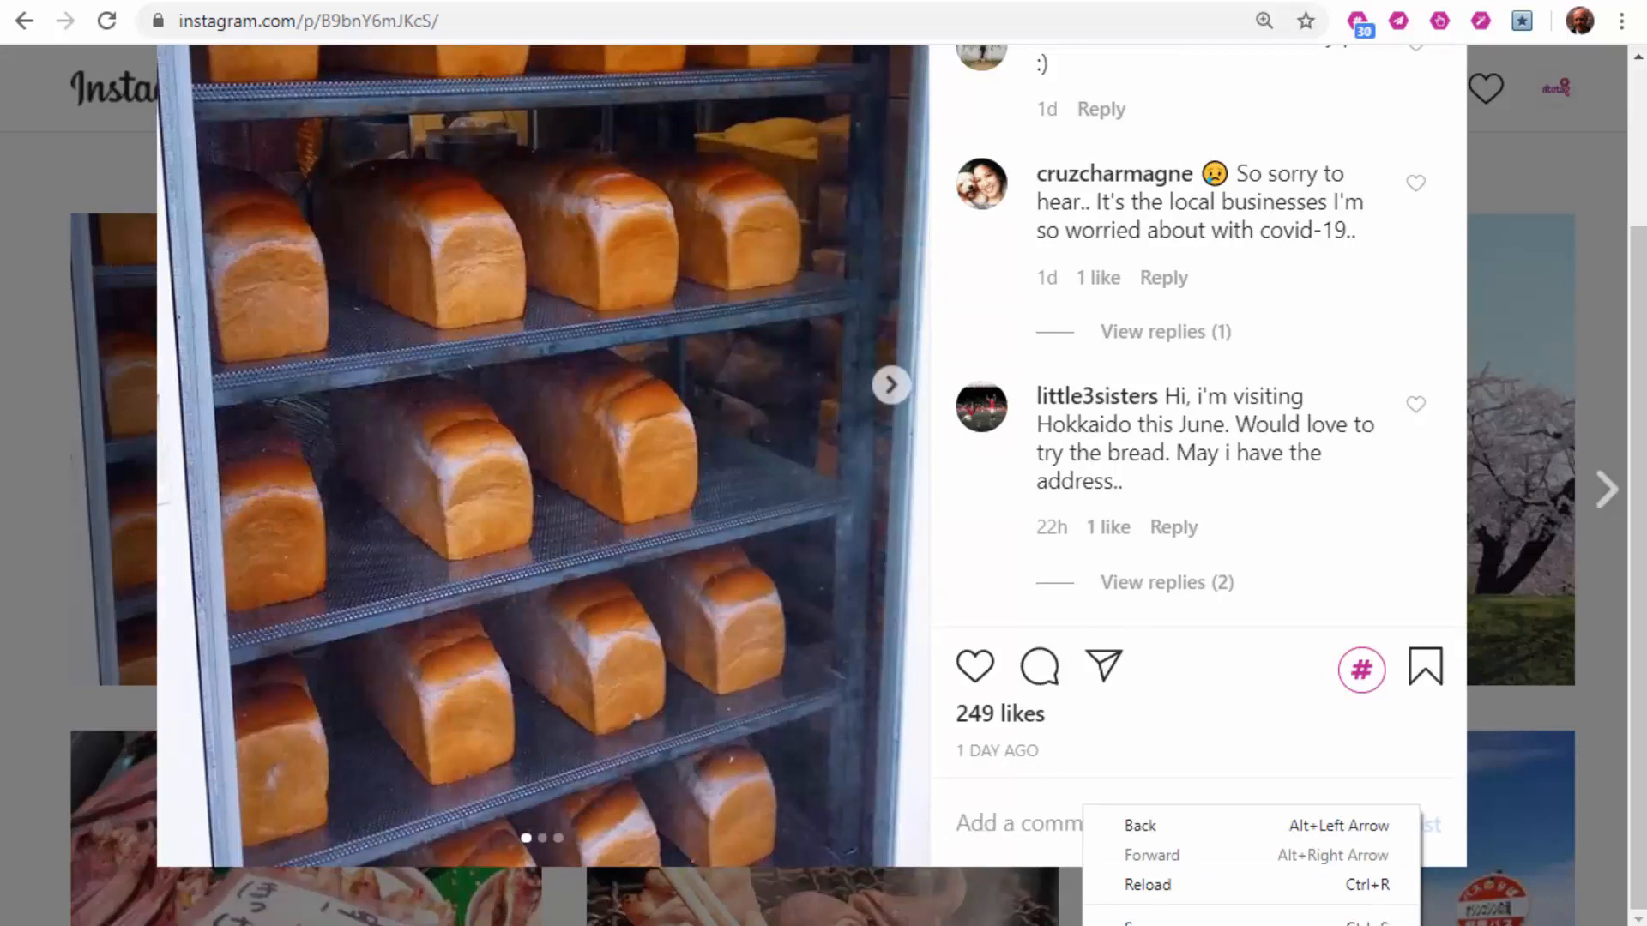
pyautogui.click(1012, 824)
pyautogui.rightClick(1009, 825)
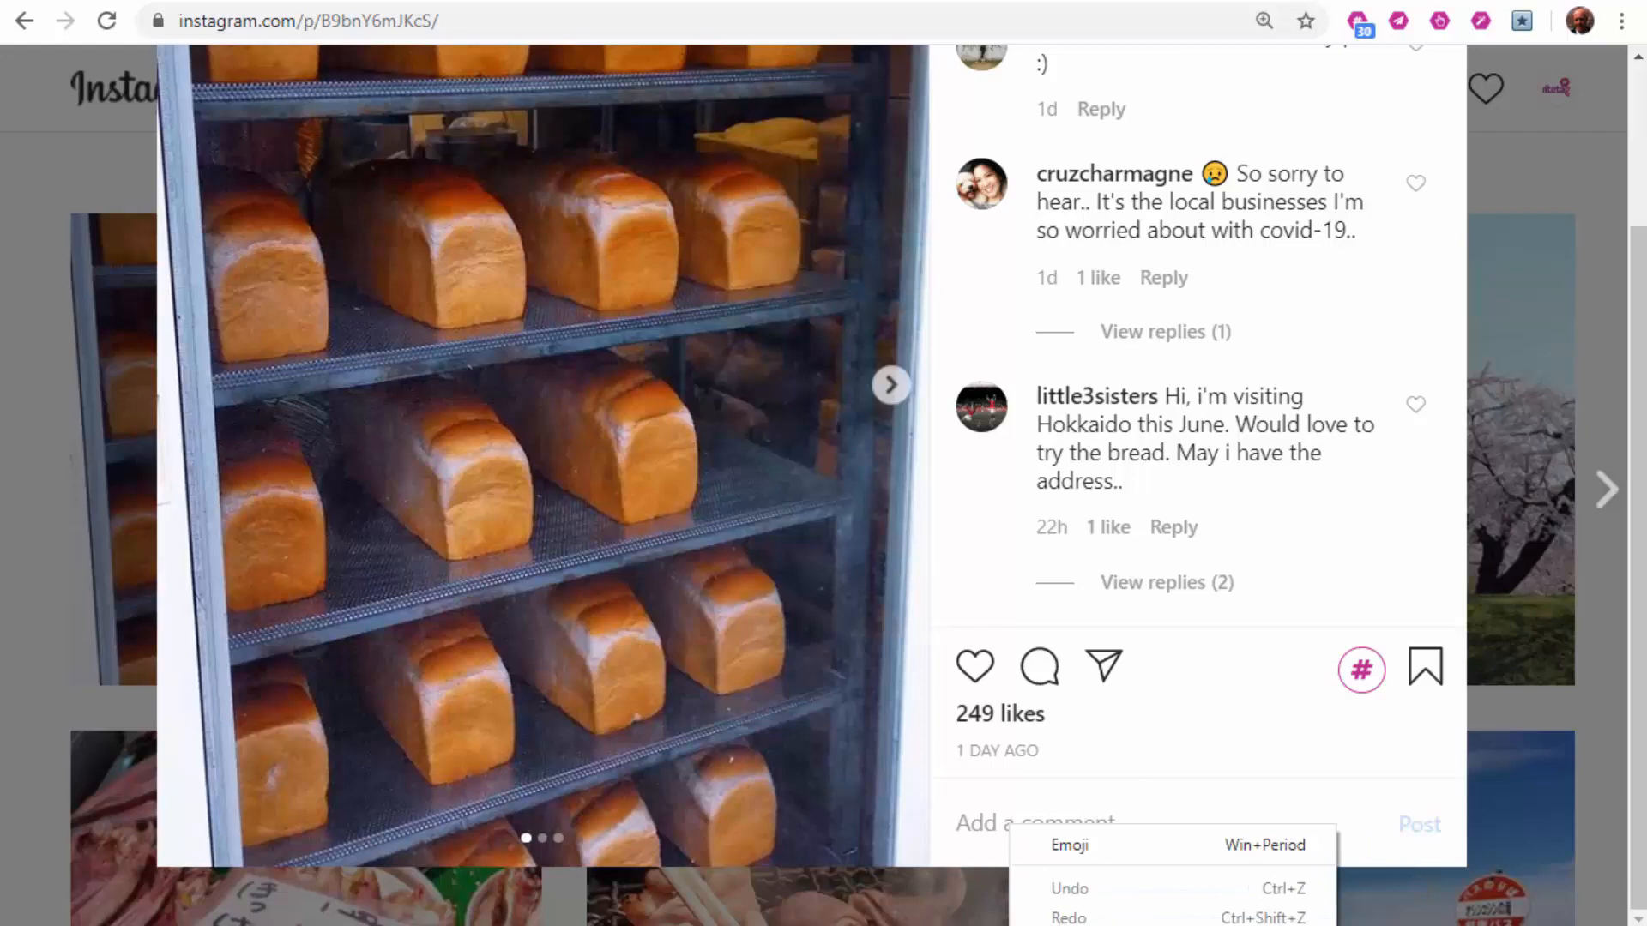
pyautogui.hotkey('ctrl', 'v')
pyautogui.click(1559, 156)
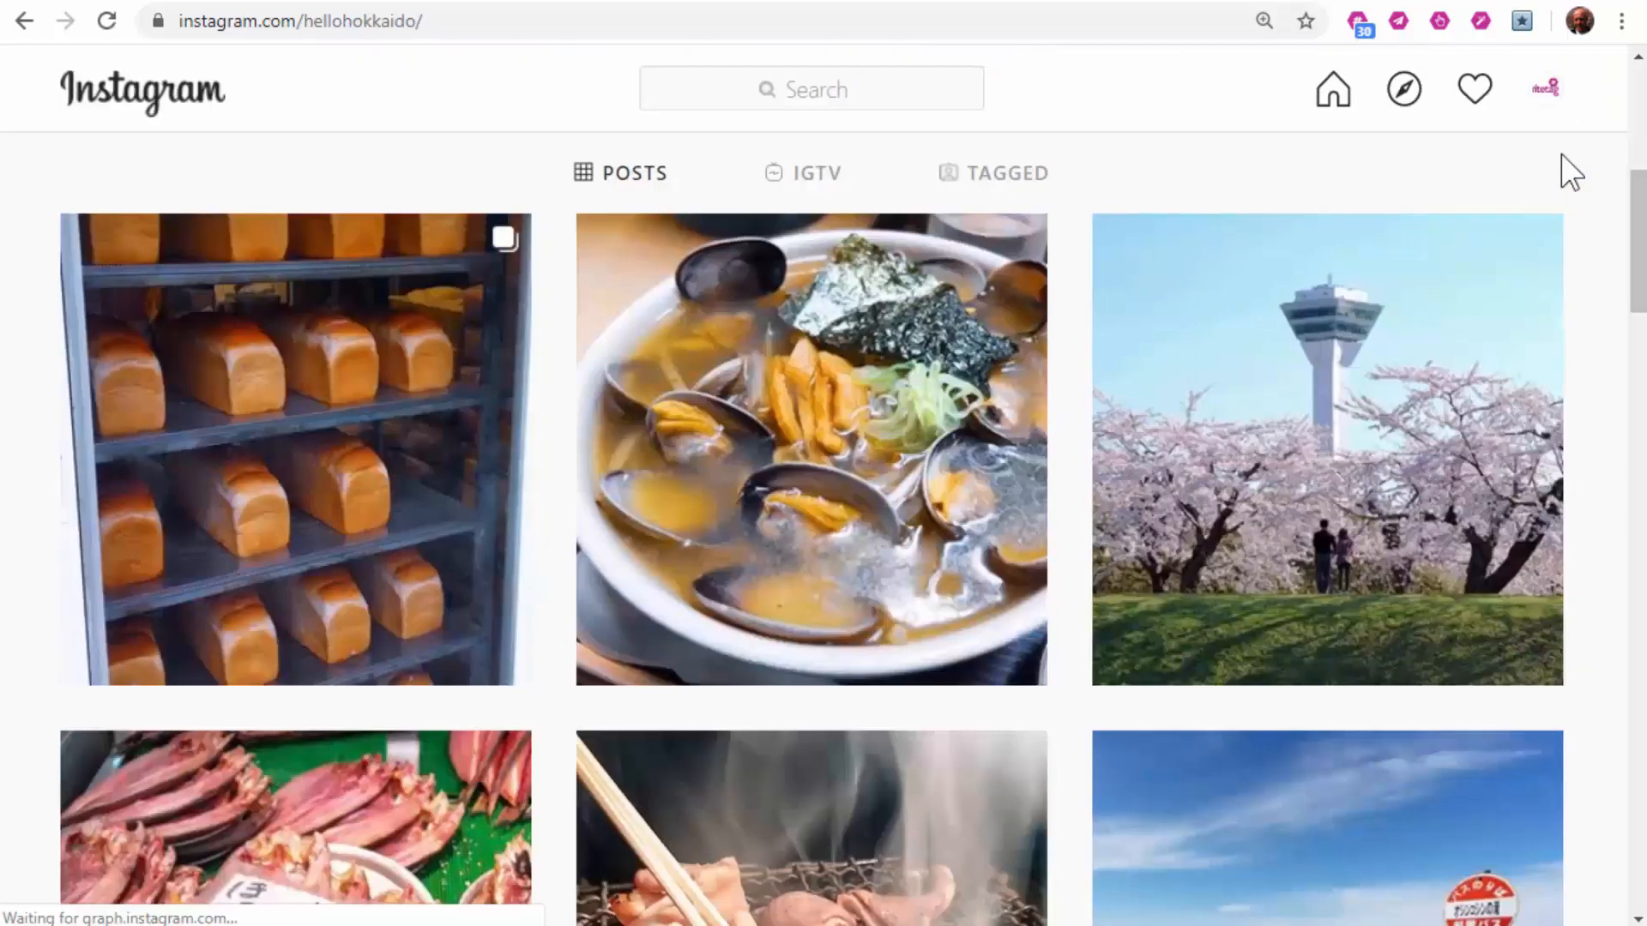
# Step: Generate RiteTag hashtag suggestions for the clam soup post, then for the grilled-food post
pyautogui.rightClick(761, 310)
pyautogui.click(895, 558)
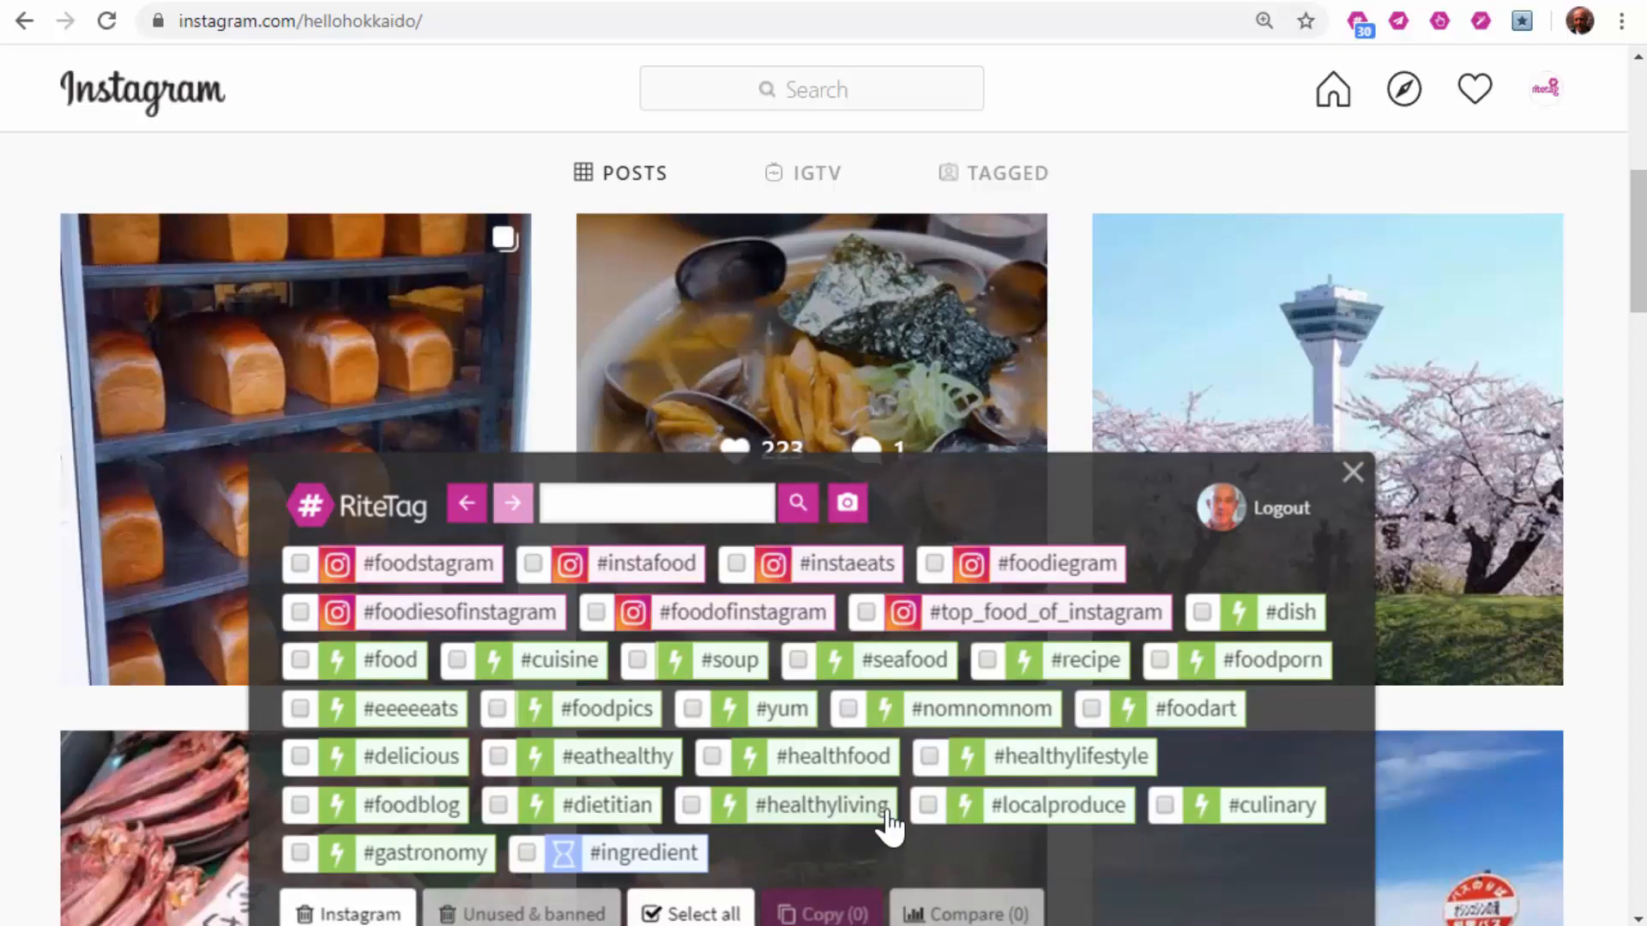
pyautogui.click(1353, 472)
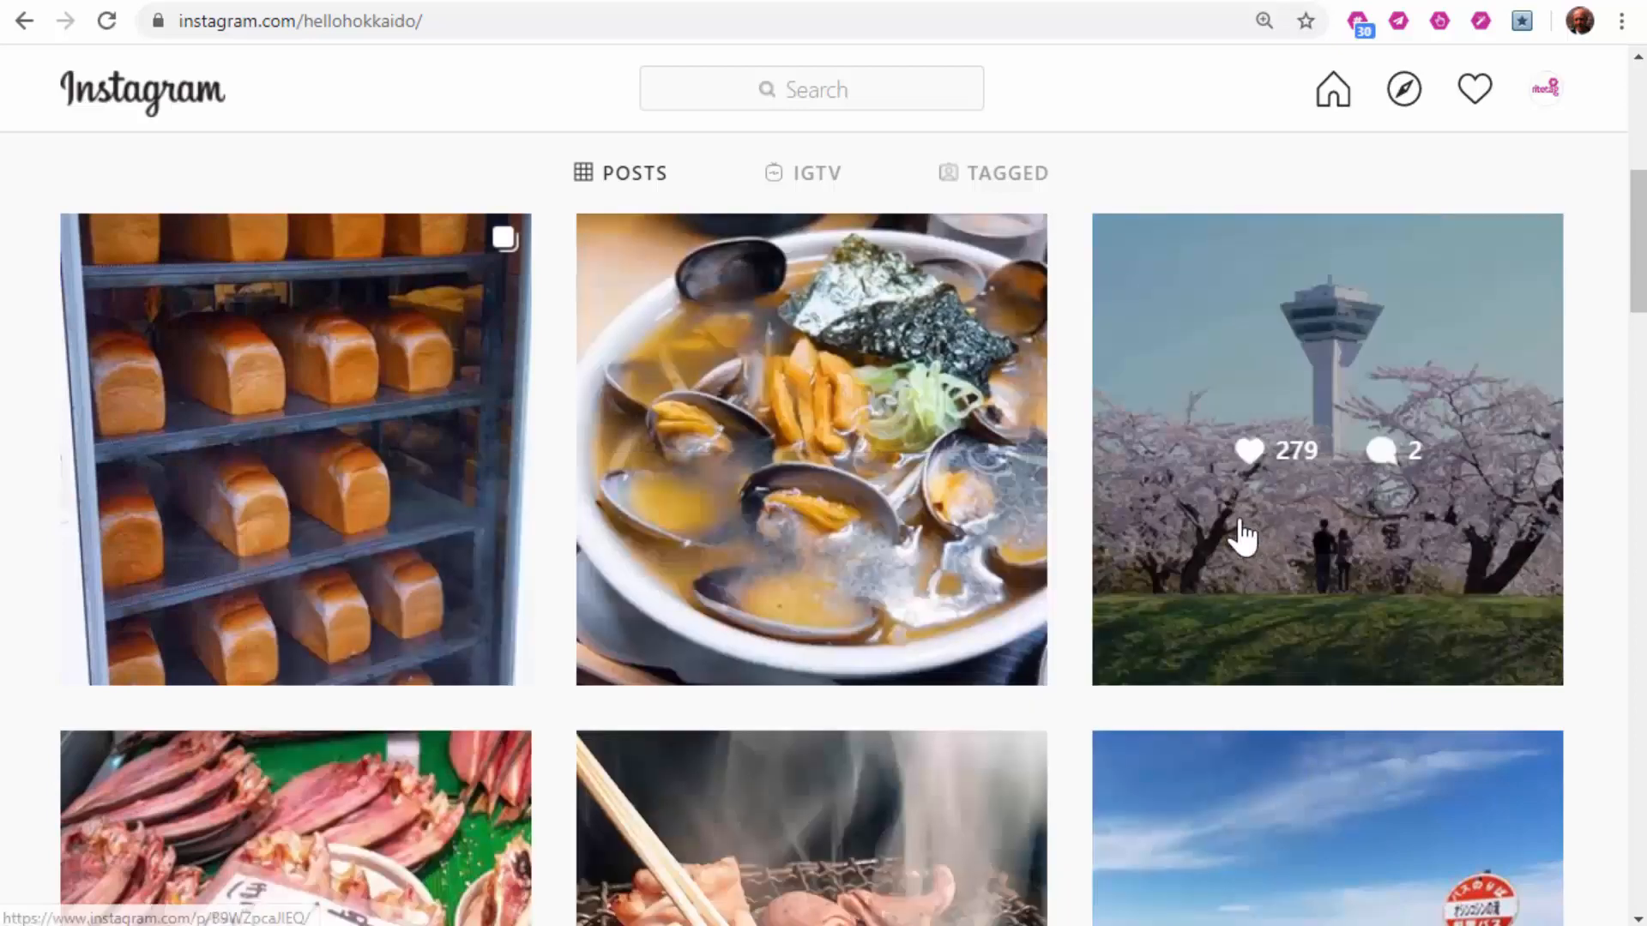
pyautogui.scroll(-5, 1121, 563)
pyautogui.rightClick(711, 275)
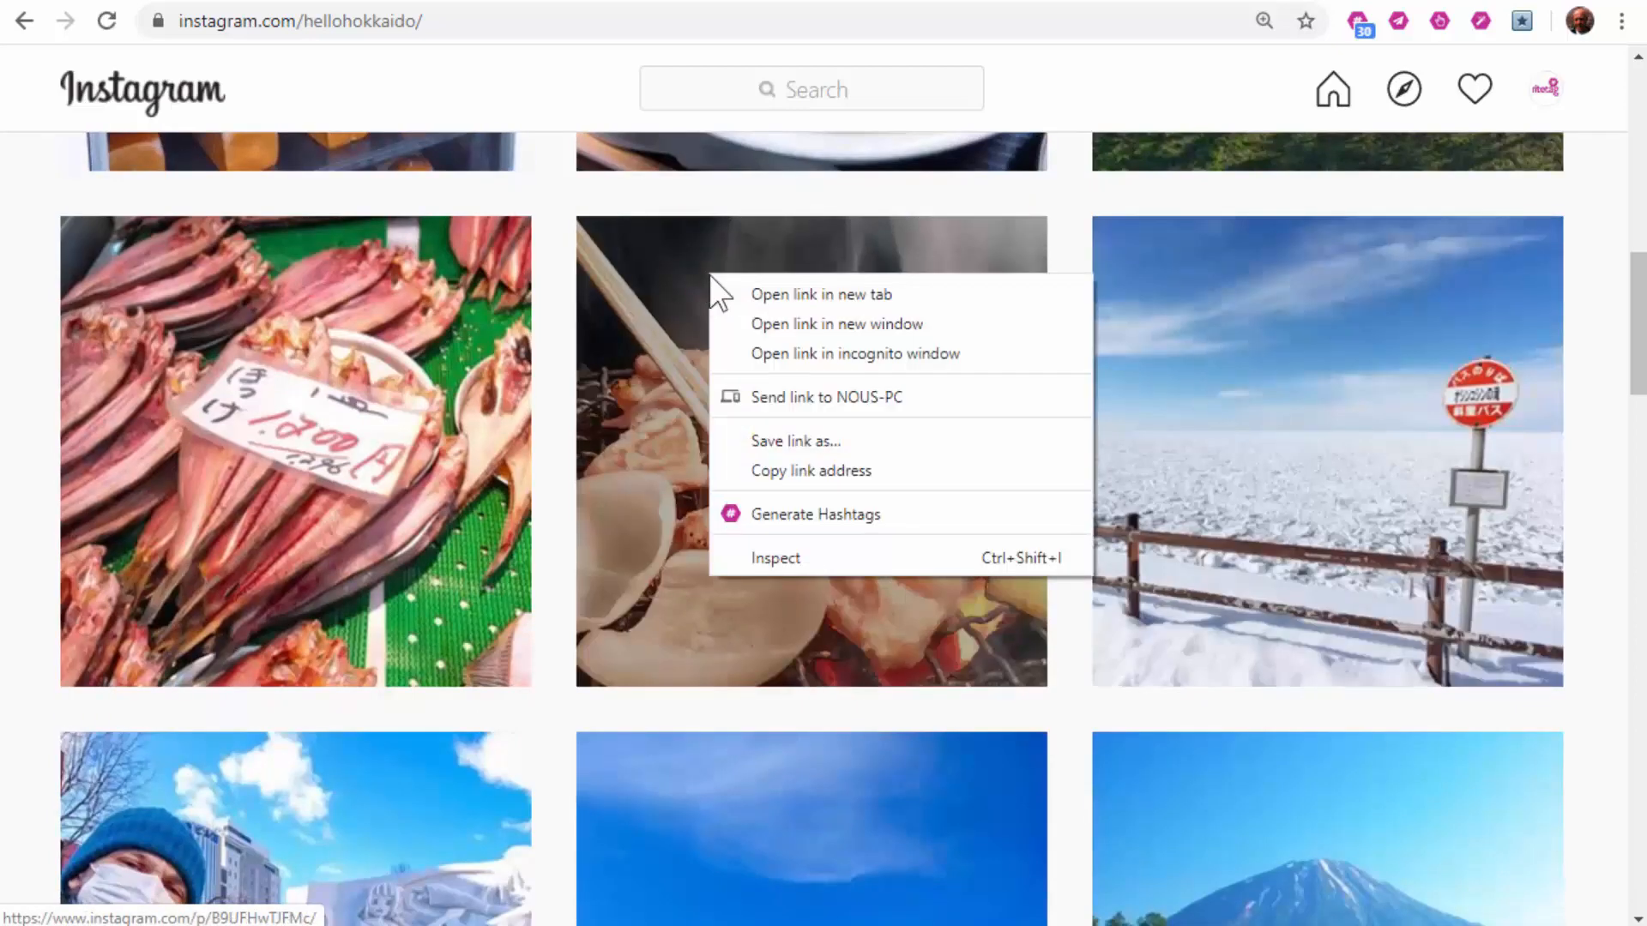
pyautogui.click(810, 519)
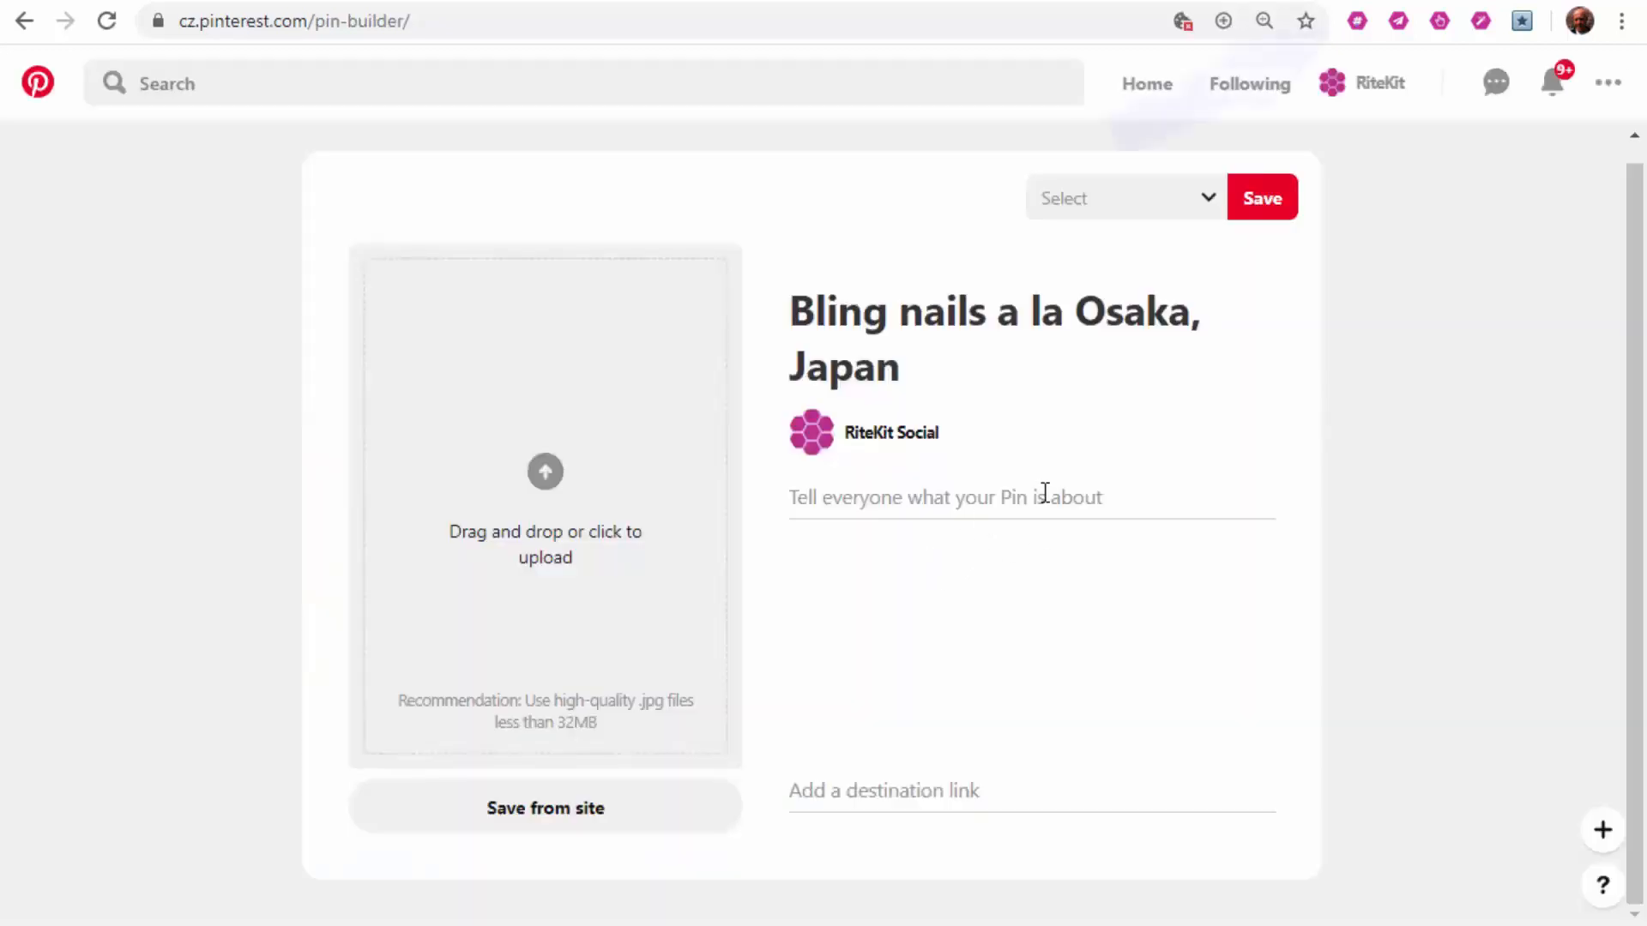
# Step: Generate RiteTag hashtag suggestions from the description of the 'Bling nails a la Osaka, Japan' pin
pyautogui.click(1363, 20)
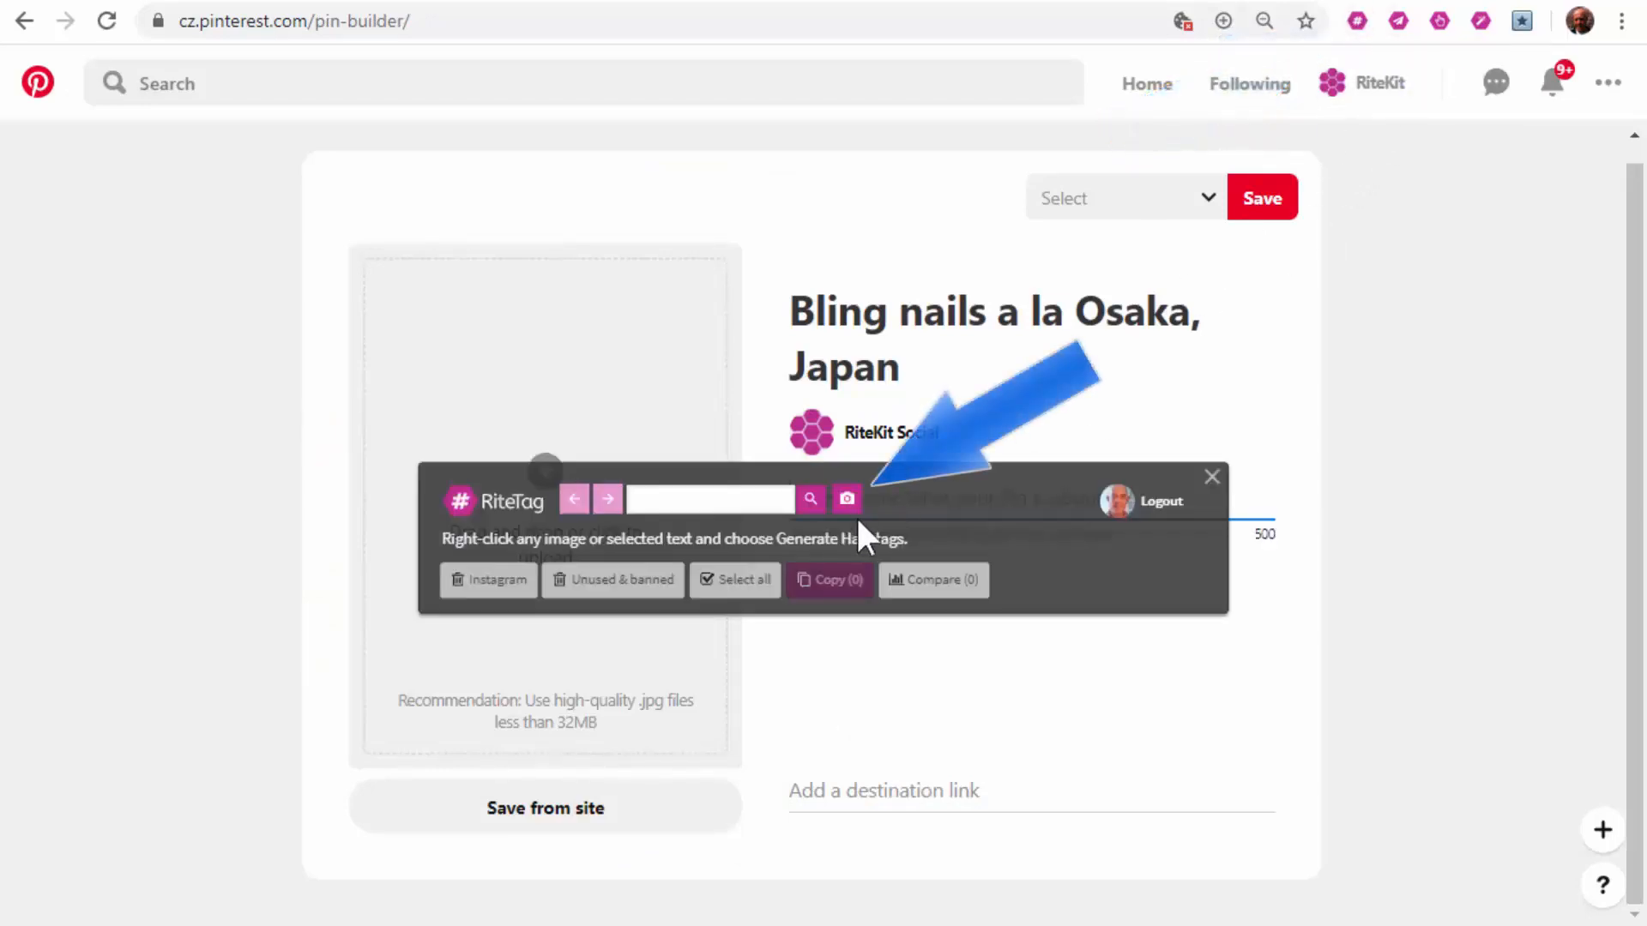
pyautogui.click(847, 500)
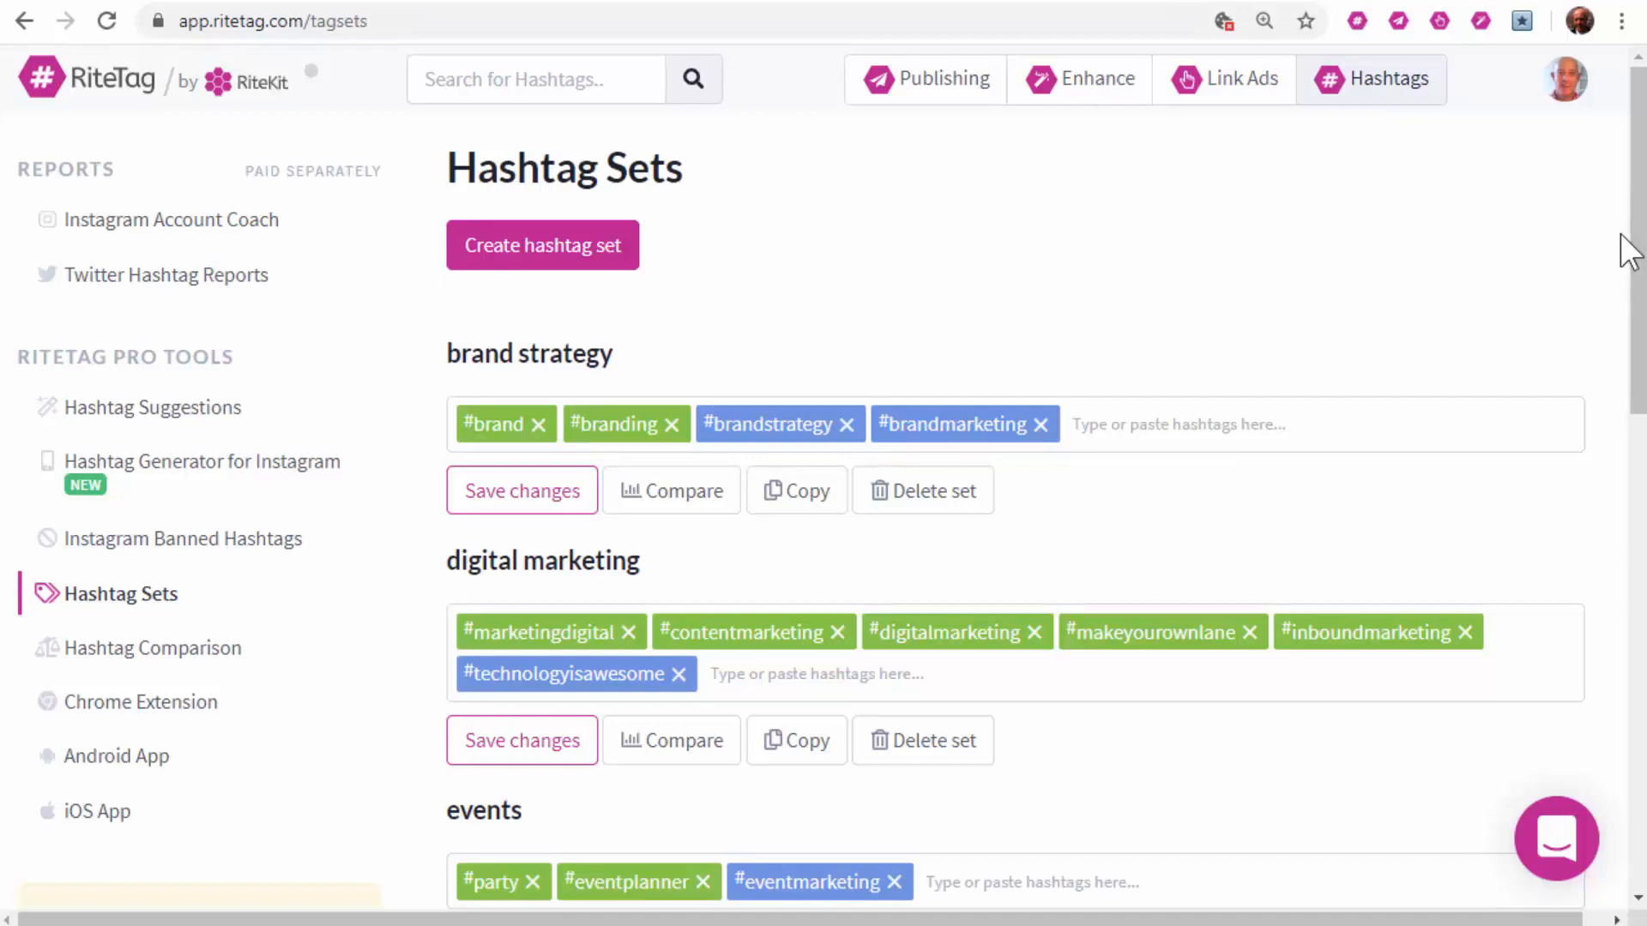
pyautogui.moveTo(1640, 244); pyautogui.dragTo(1640, 778)
# Step: Scroll through the #TNW2019 Twitter hashtag report, then go back to the reports list
pyautogui.click(156, 294)
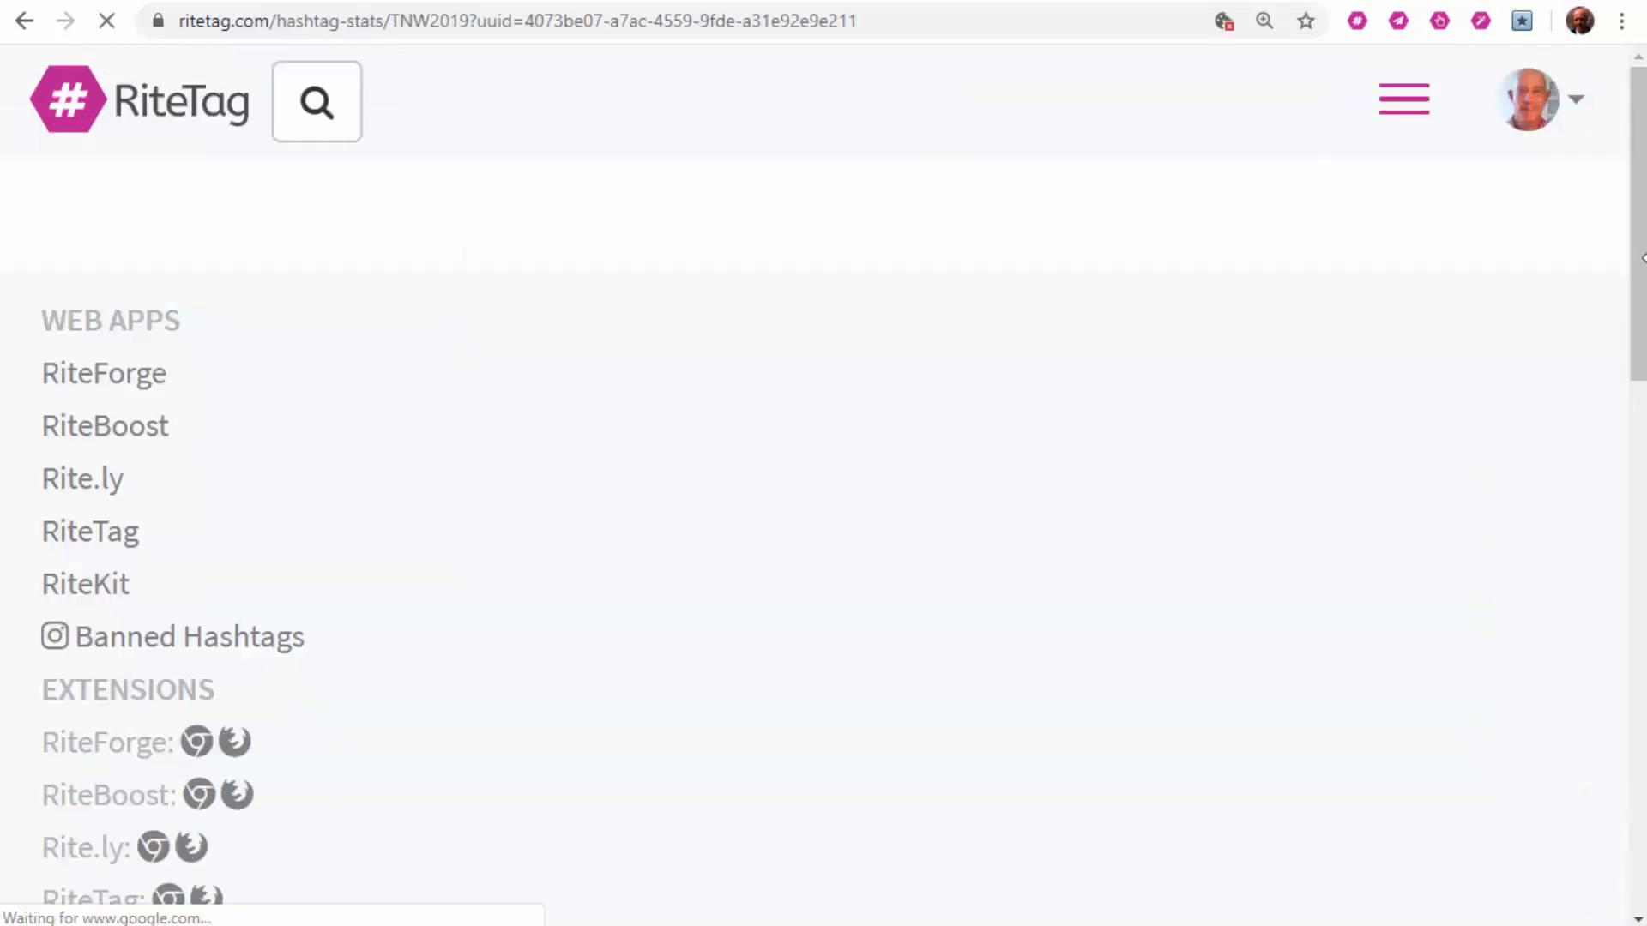
pyautogui.moveTo(1640, 111); pyautogui.dragTo(1638, 283)
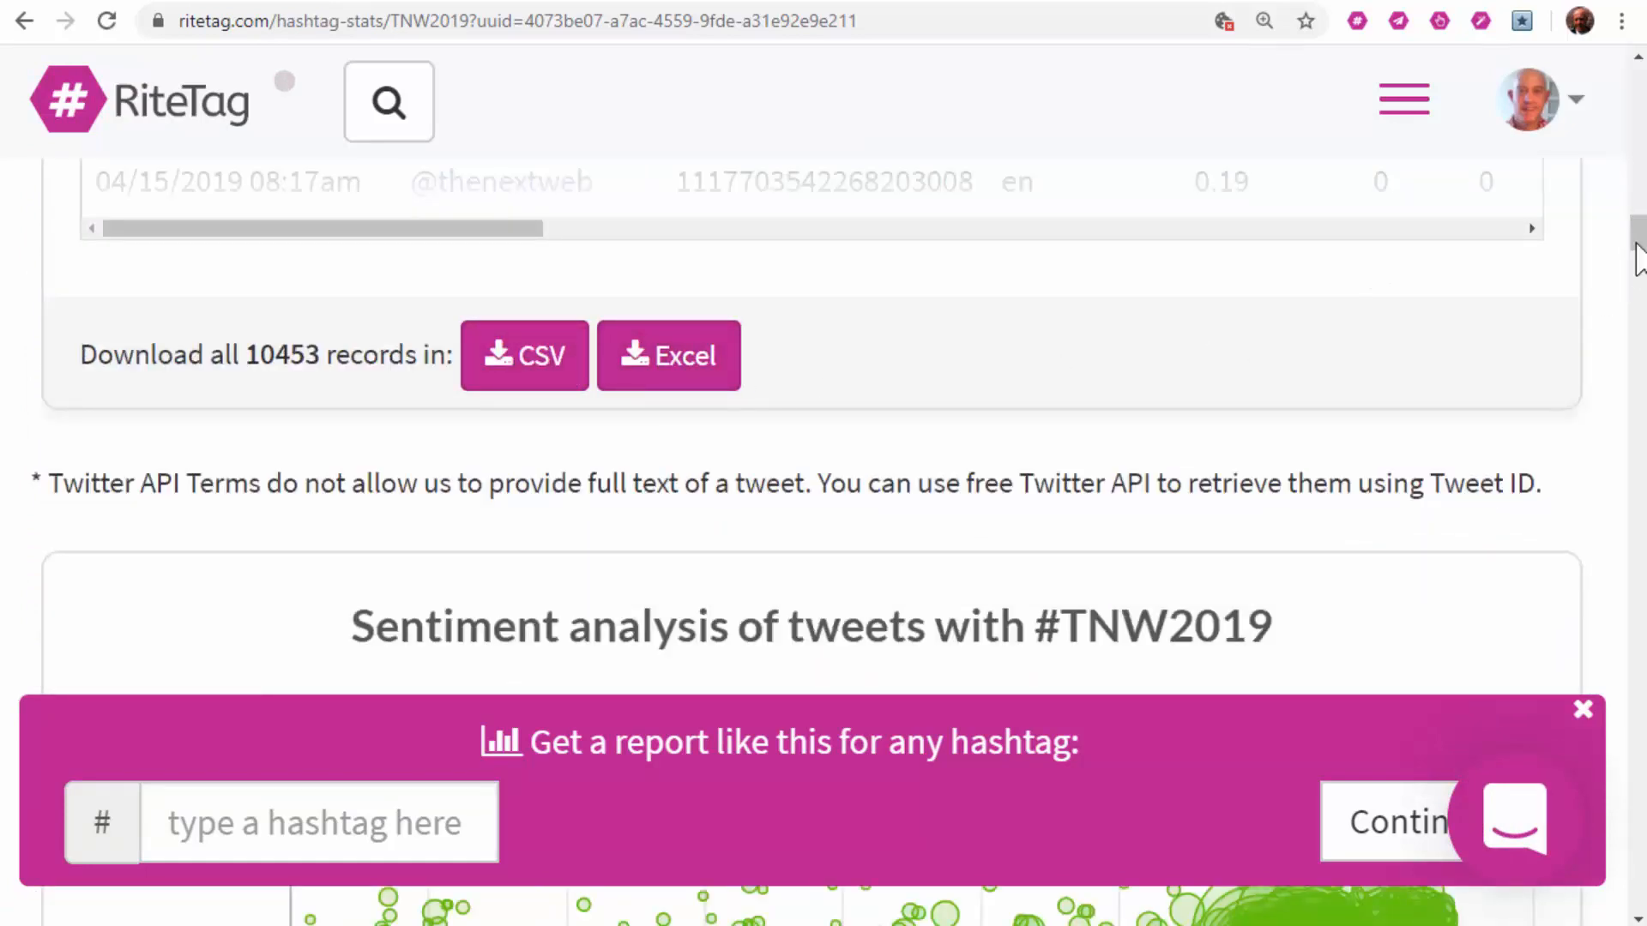
pyautogui.moveTo(1635, 244); pyautogui.dragTo(1631, 67)
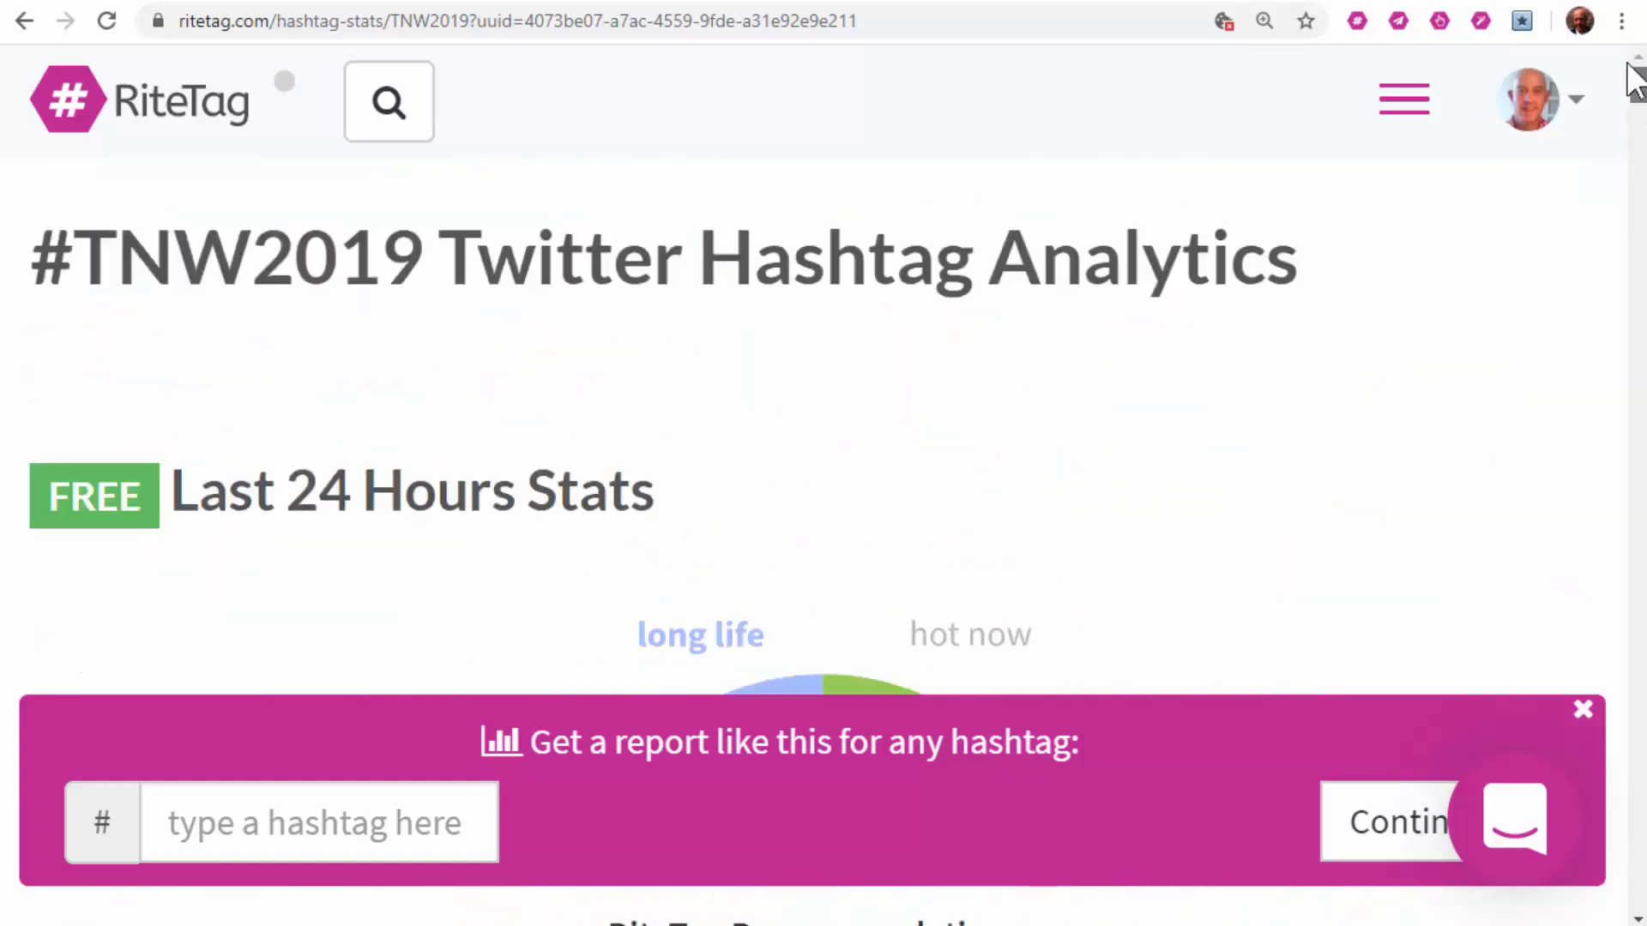
pyautogui.click(19, 29)
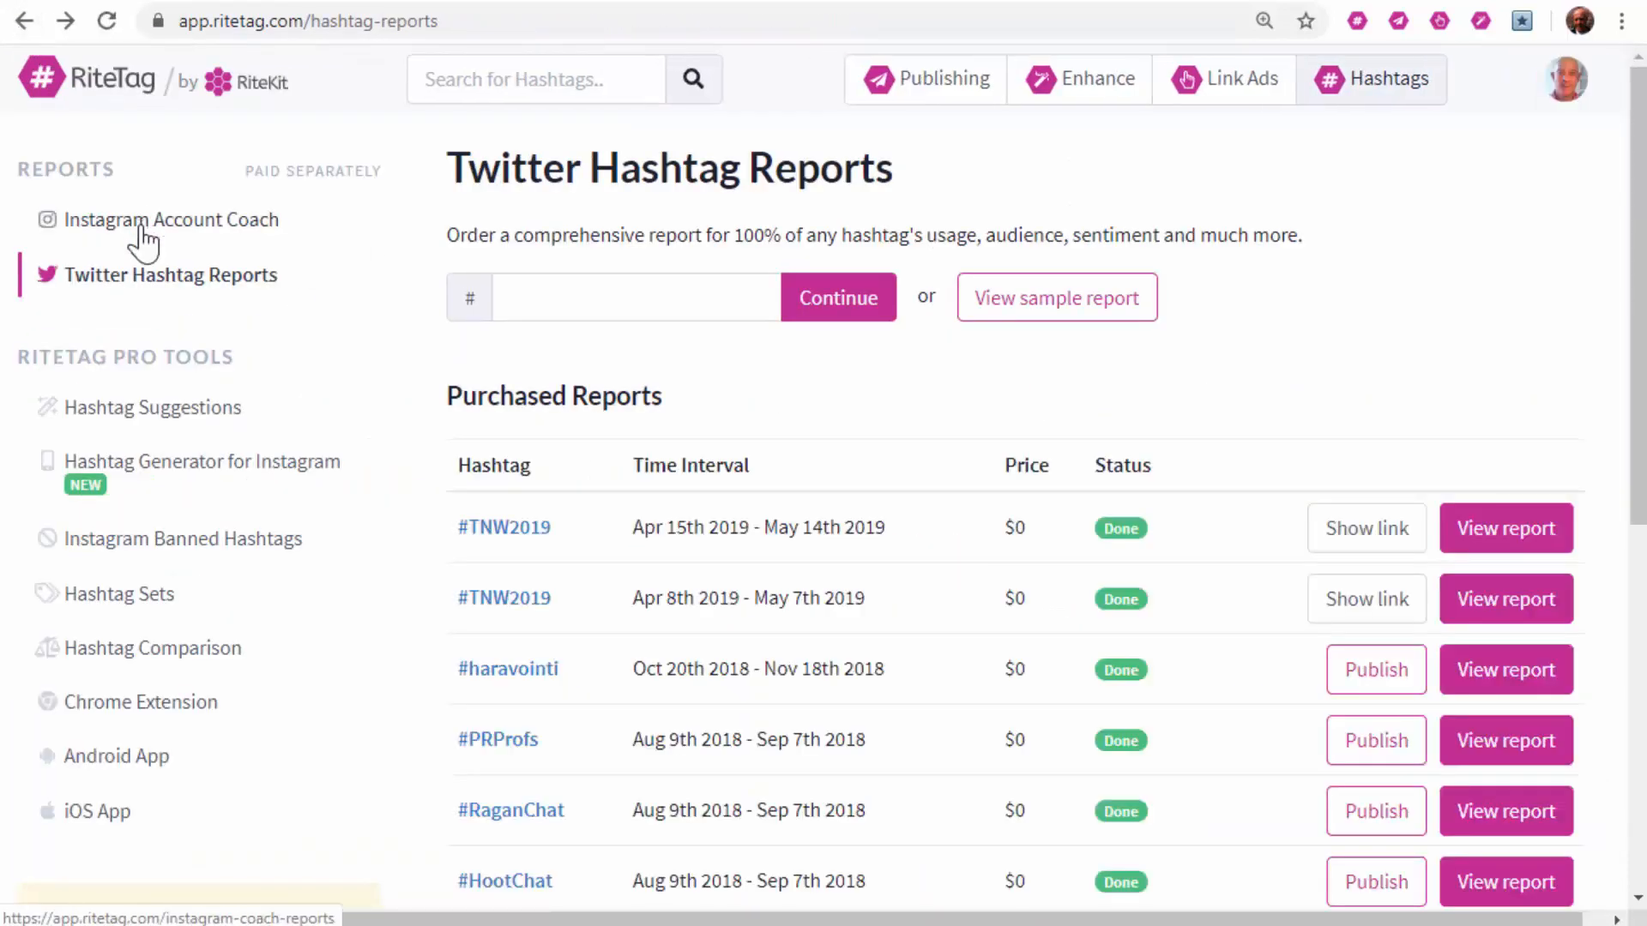
# Step: Scroll through the sample Instagram Account Coach report's charts, then open Hashtag Sets from the sidebar
pyautogui.click(140, 225)
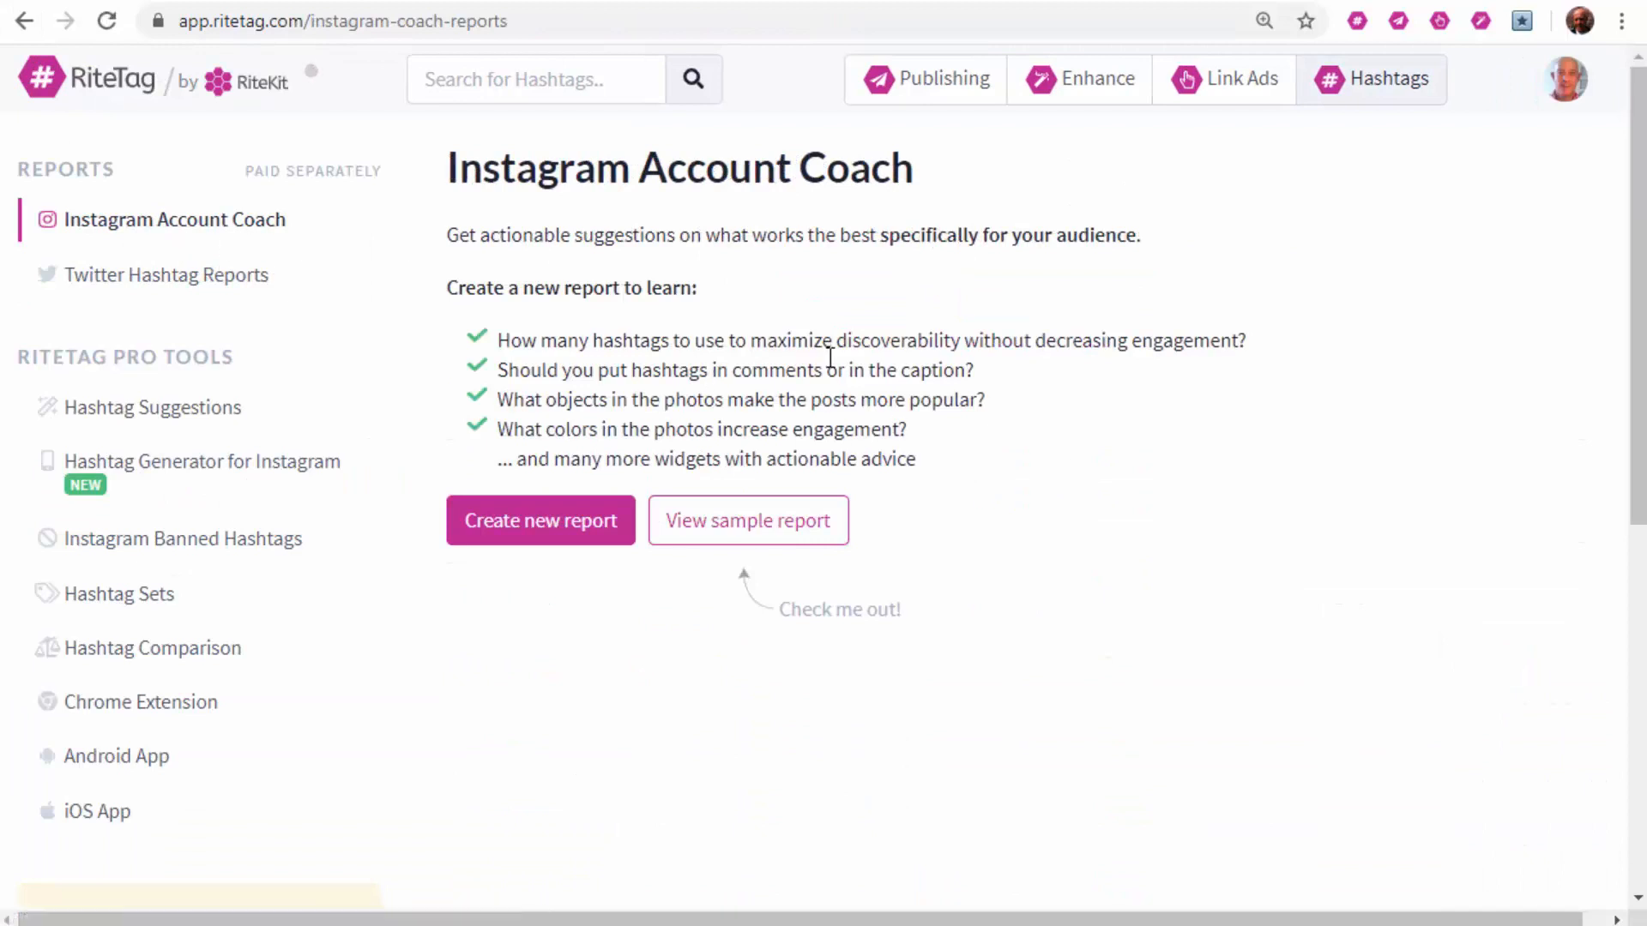
pyautogui.click(772, 523)
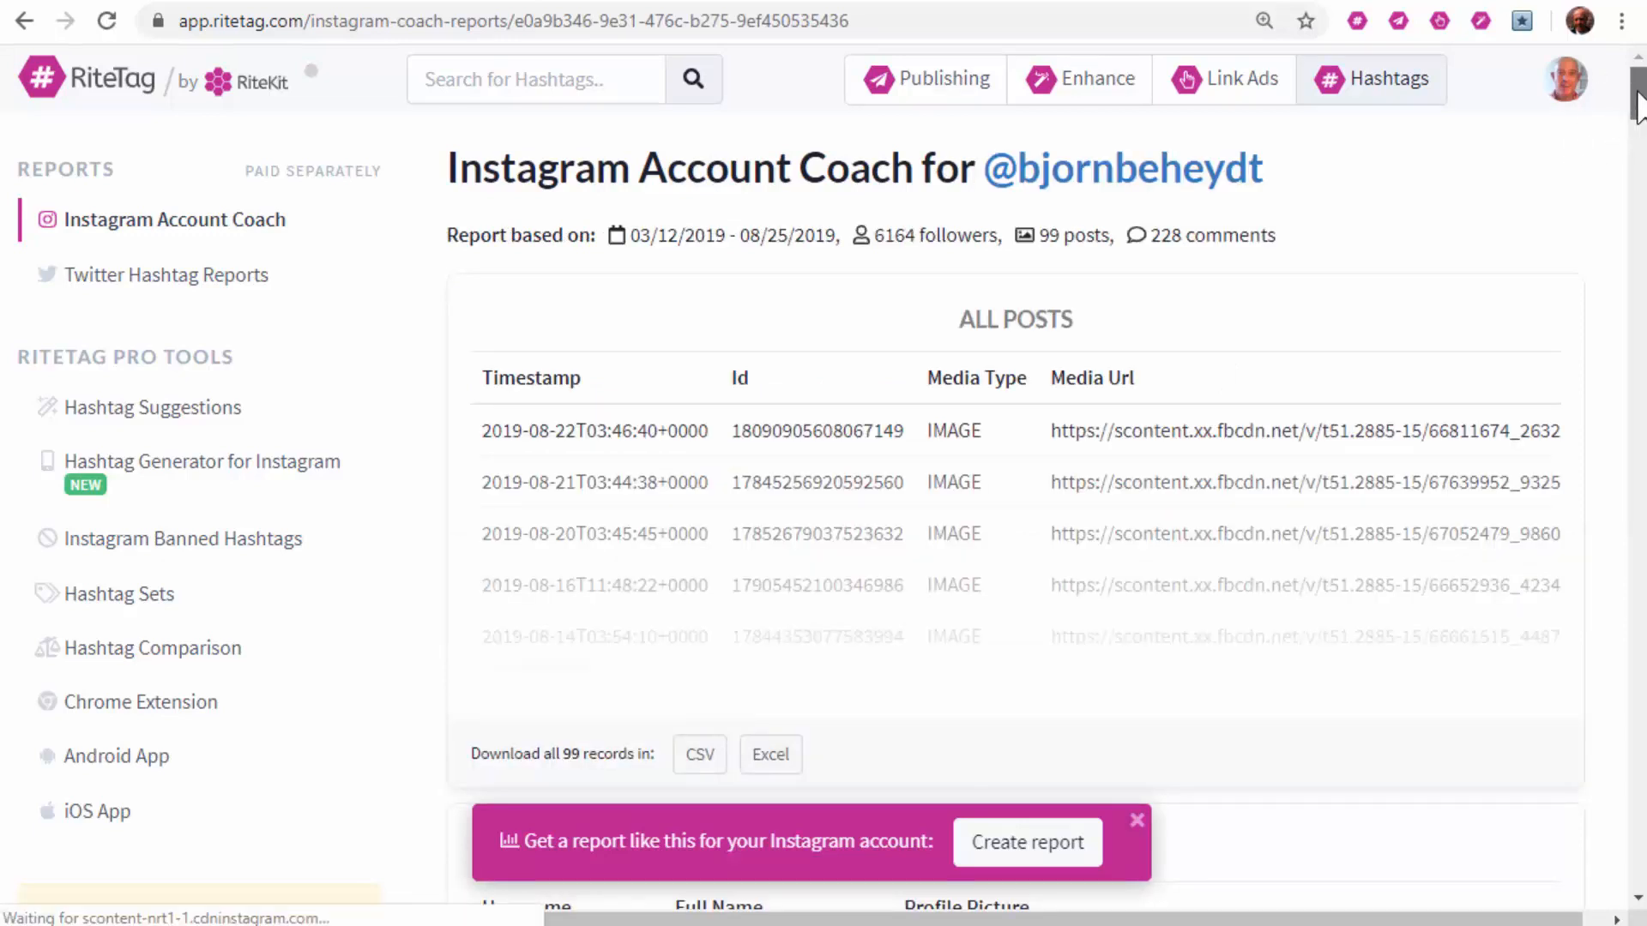
pyautogui.moveTo(1636, 95); pyautogui.dragTo(1641, 292)
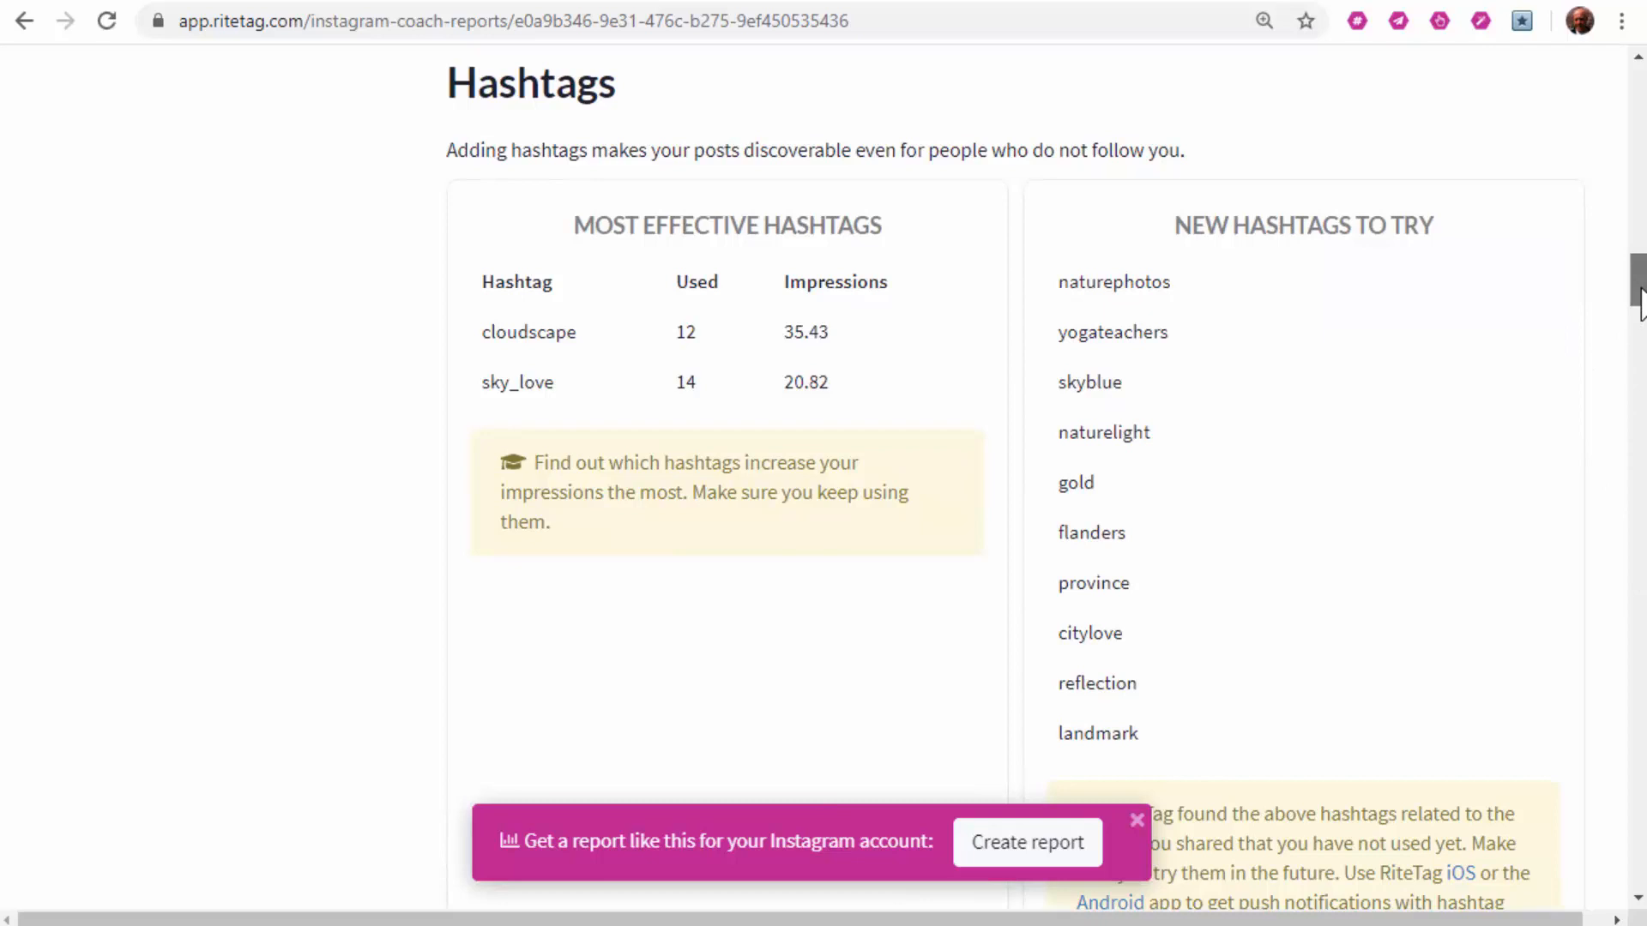
pyautogui.moveTo(1641, 302); pyautogui.dragTo(1642, 350)
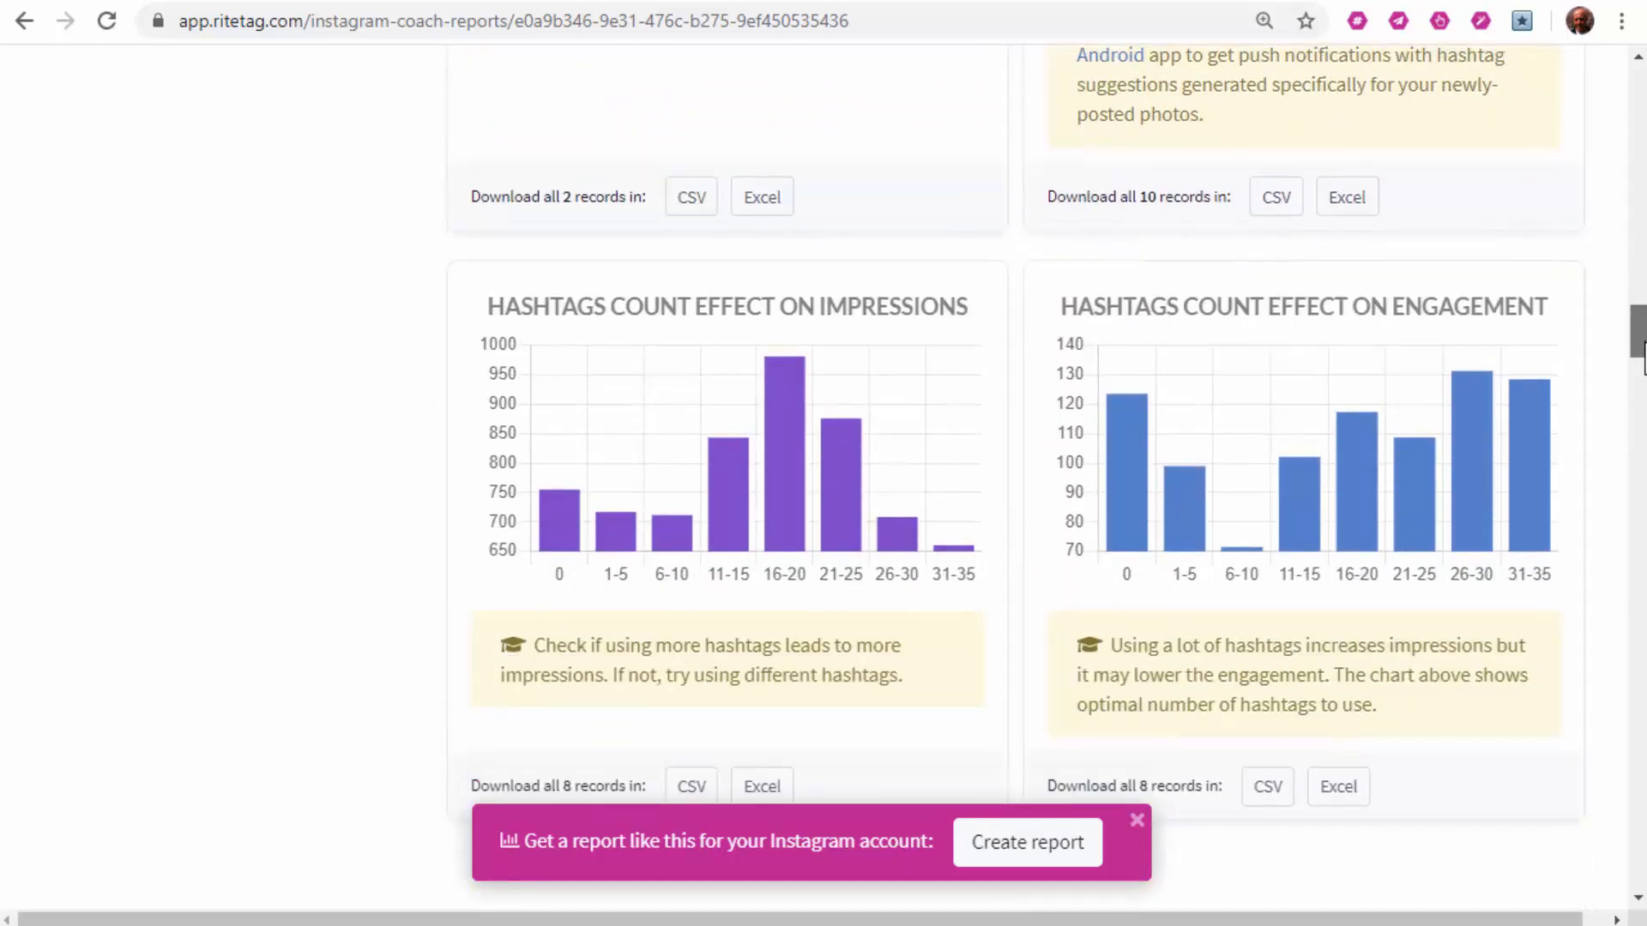
pyautogui.moveTo(1641, 352); pyautogui.dragTo(1641, 532)
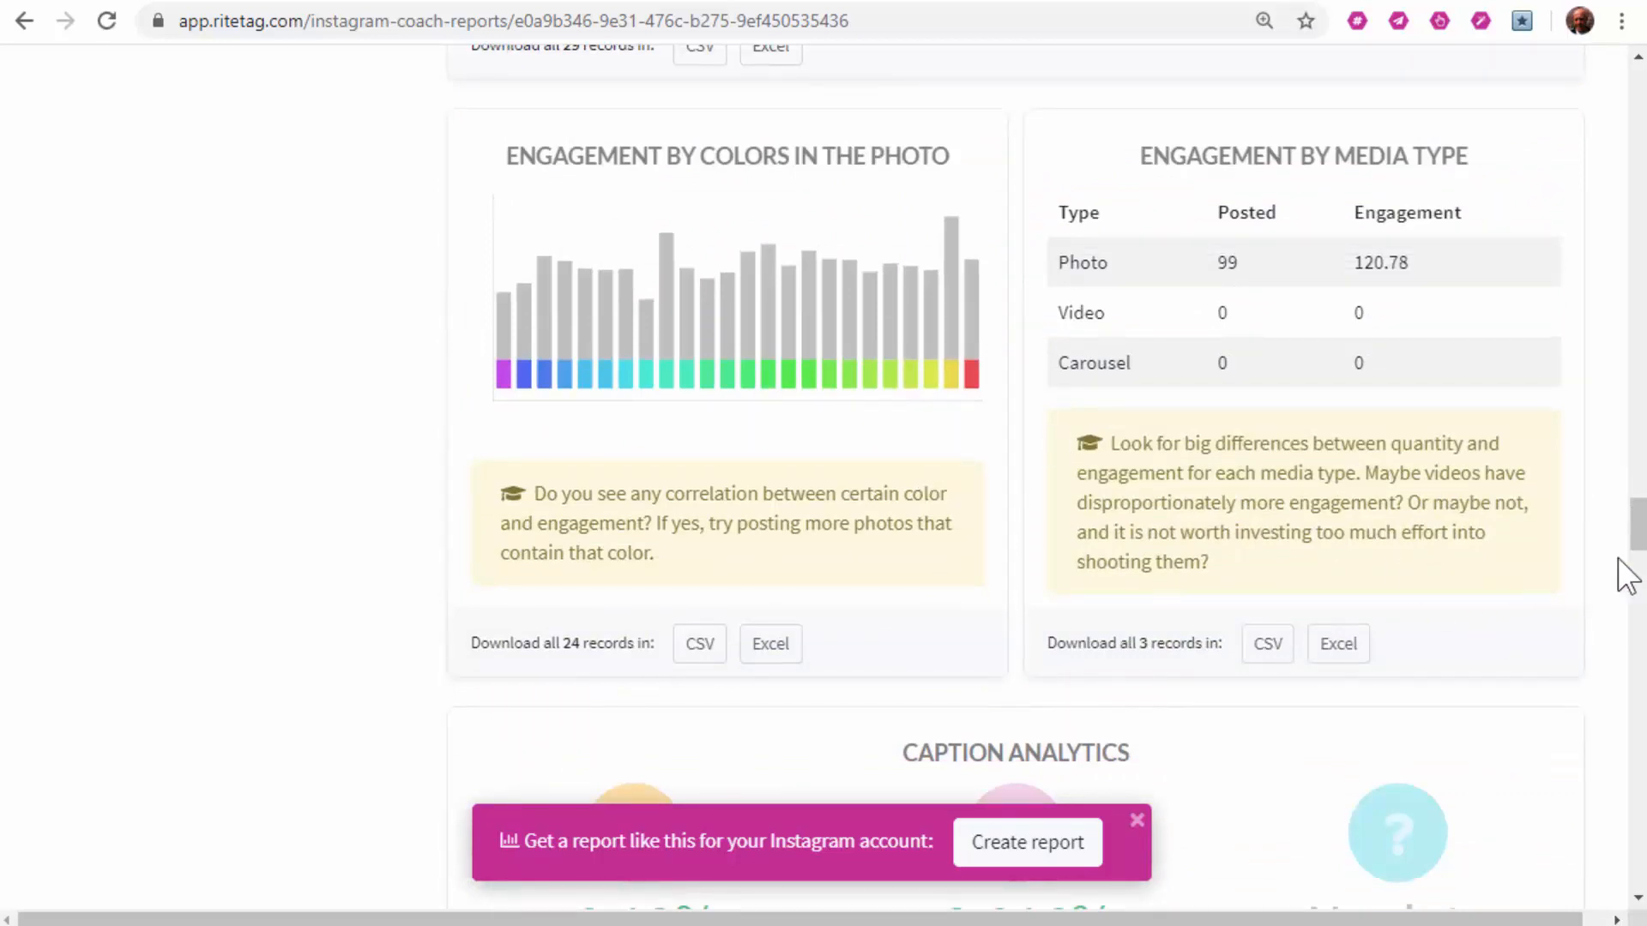
pyautogui.moveTo(1636, 544); pyautogui.dragTo(1493, 161)
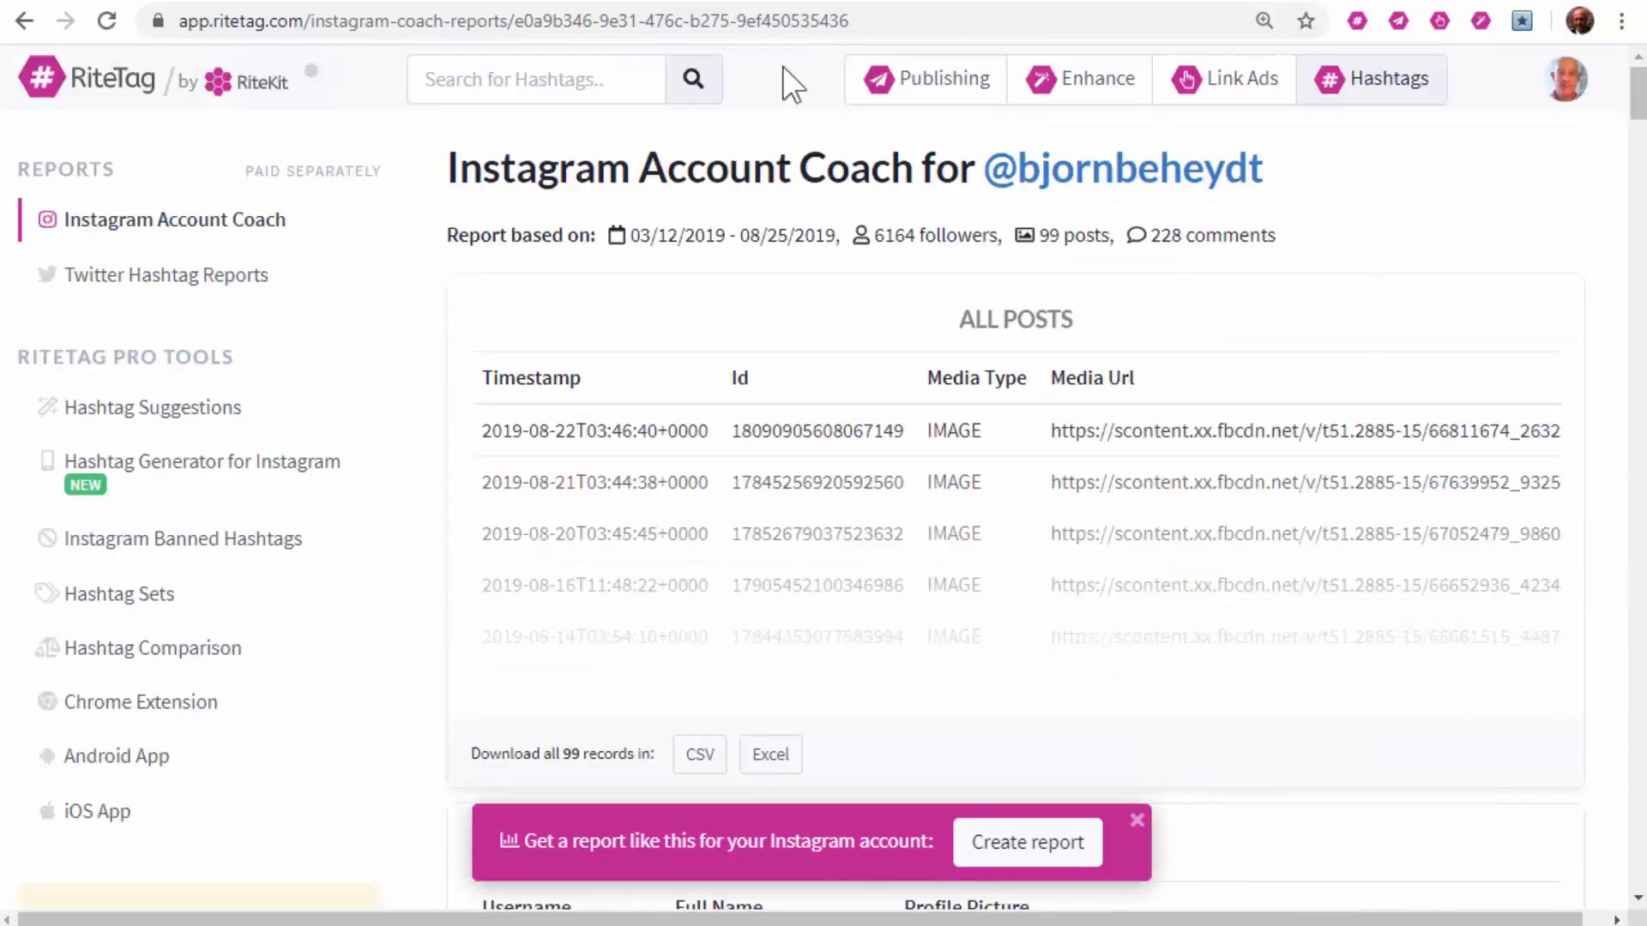
pyautogui.click(527, 79)
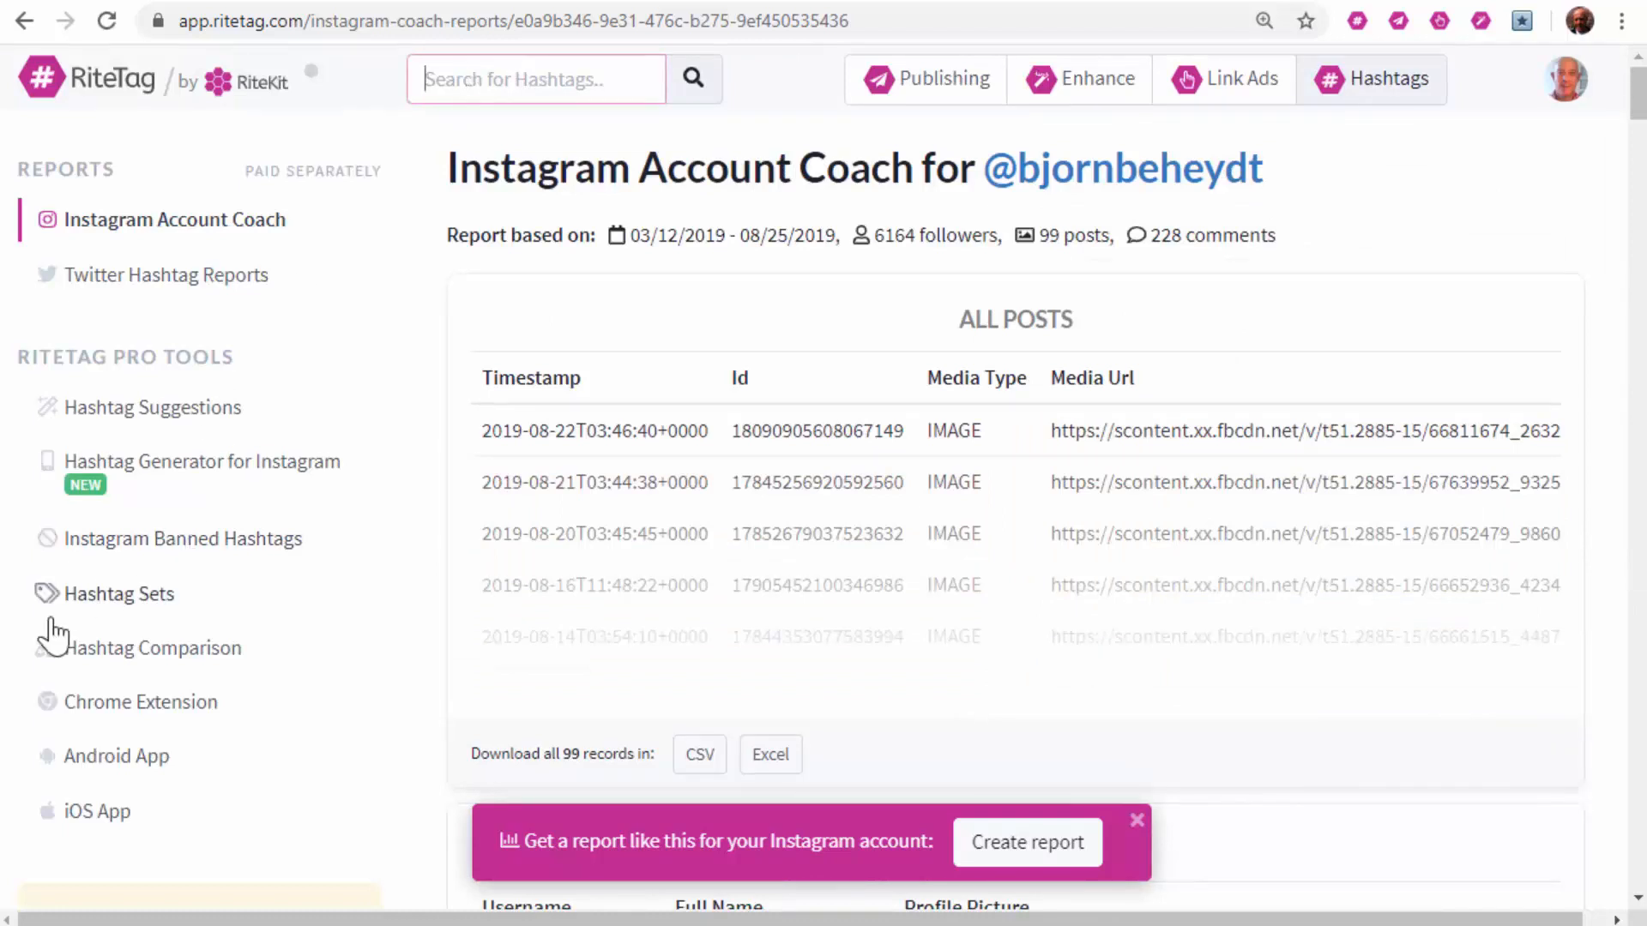
pyautogui.click(91, 610)
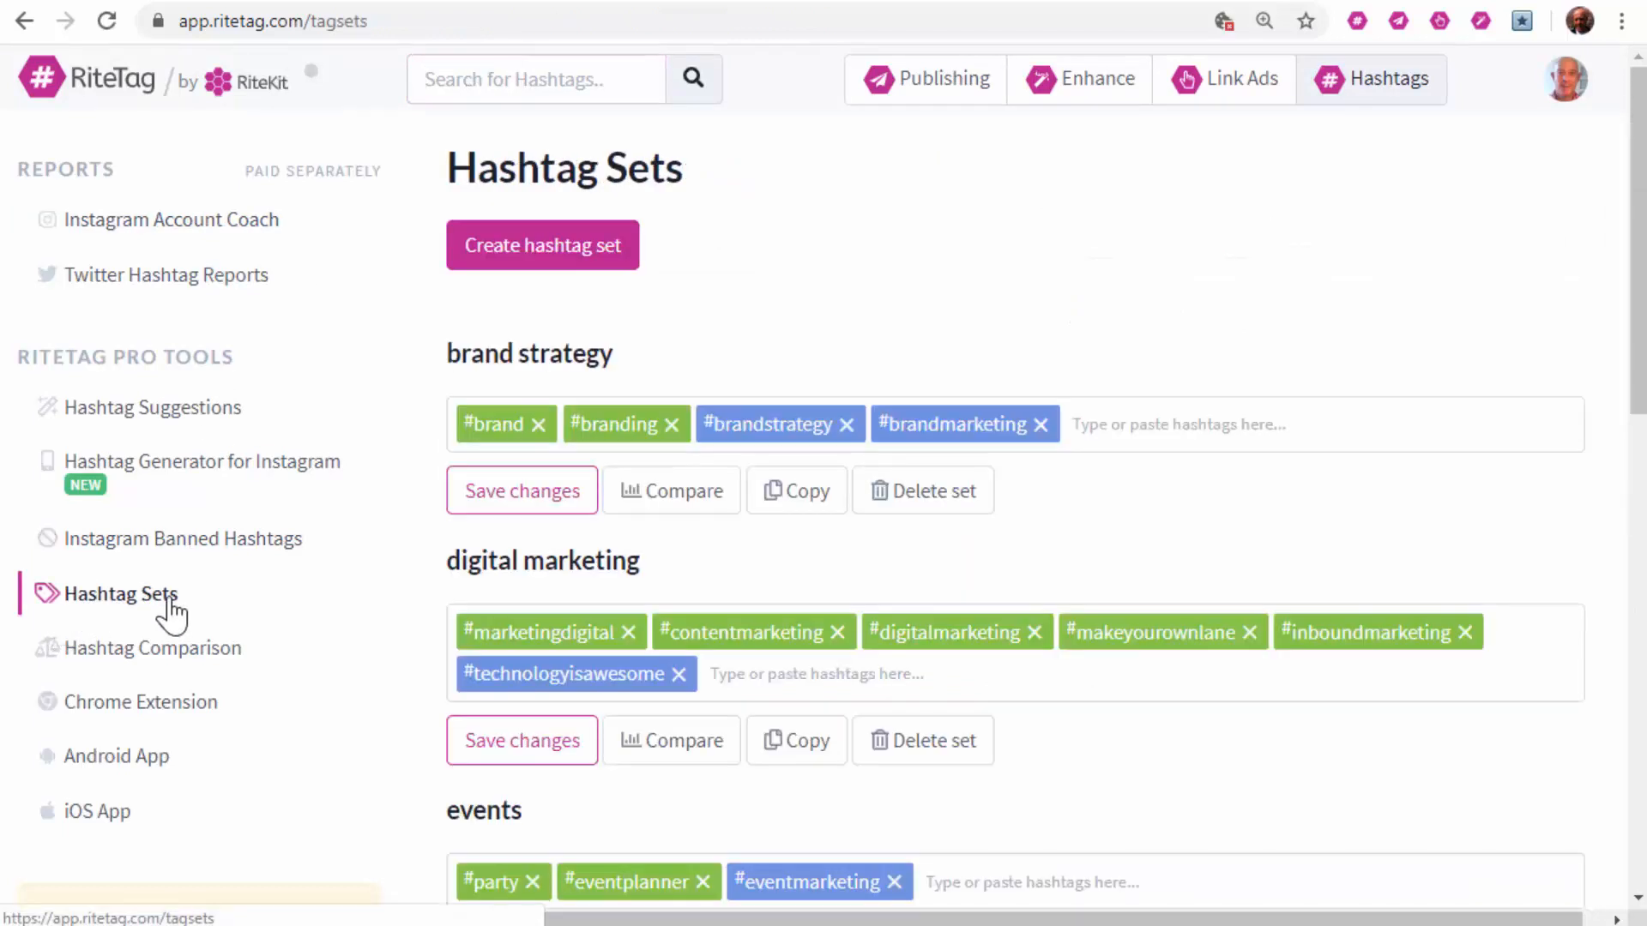